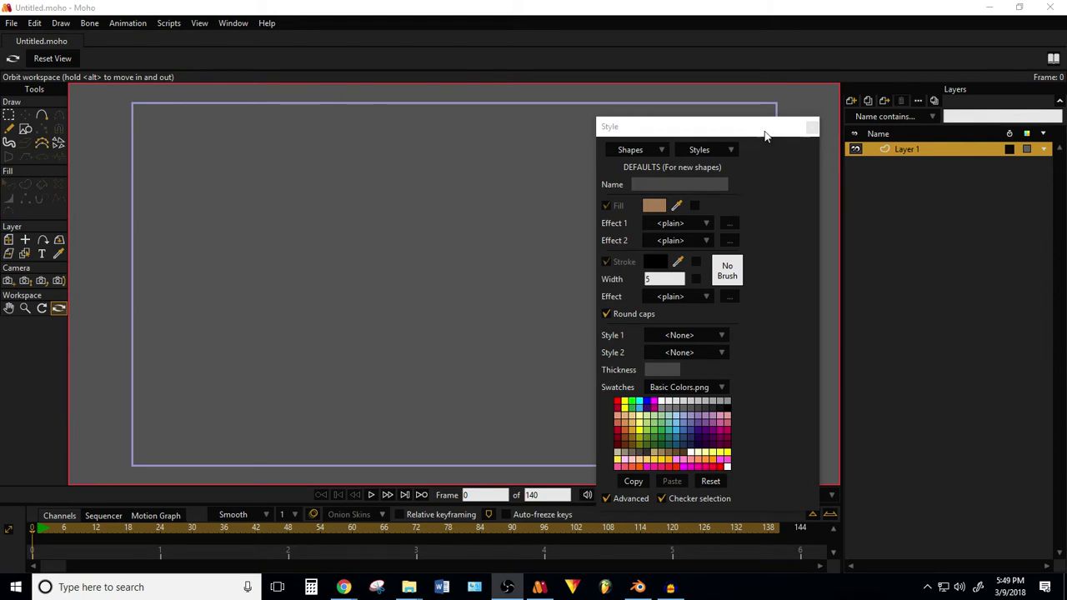
Step: Undo a brown test rectangle and set the default shape fill to a light peach swatch
{"action": "left_click_drag", "start_coordinate": [765, 134], "coordinate": [727, 97]}
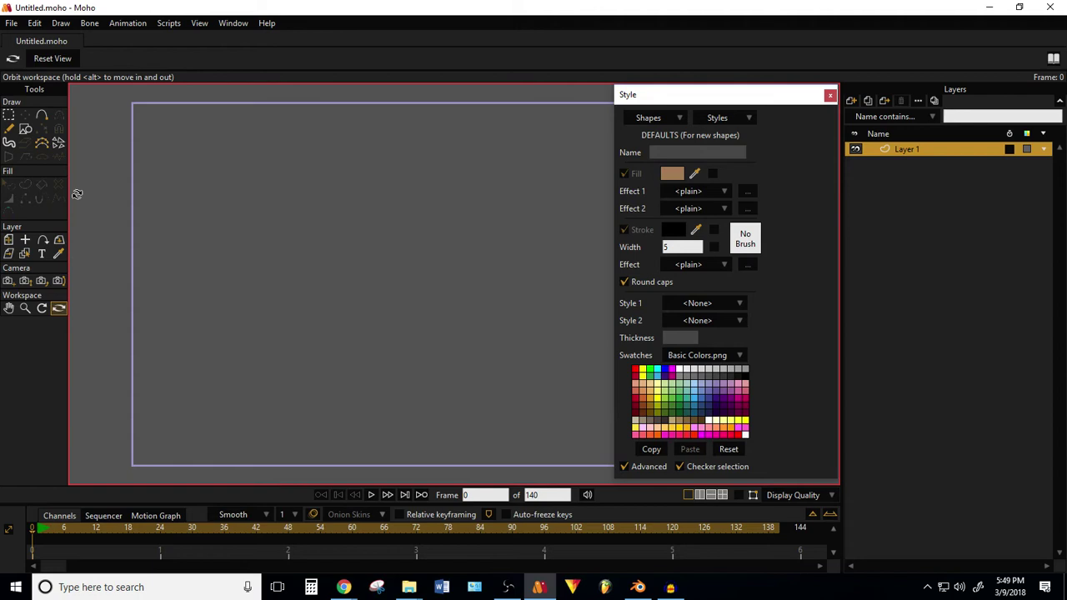
{"action": "left_click", "coordinate": [25, 129]}
{"action": "left_click_drag", "start_coordinate": [148, 147], "coordinate": [627, 366]}
{"action": "key", "text": "ctrl+z"}
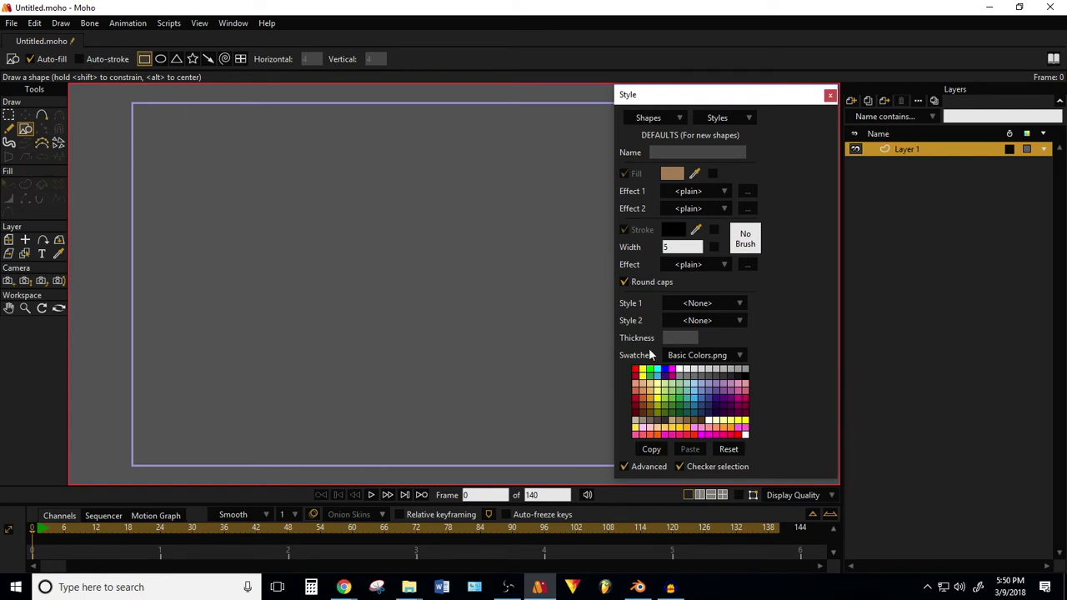
{"action": "left_click_drag", "start_coordinate": [699, 103], "coordinate": [822, 112]}
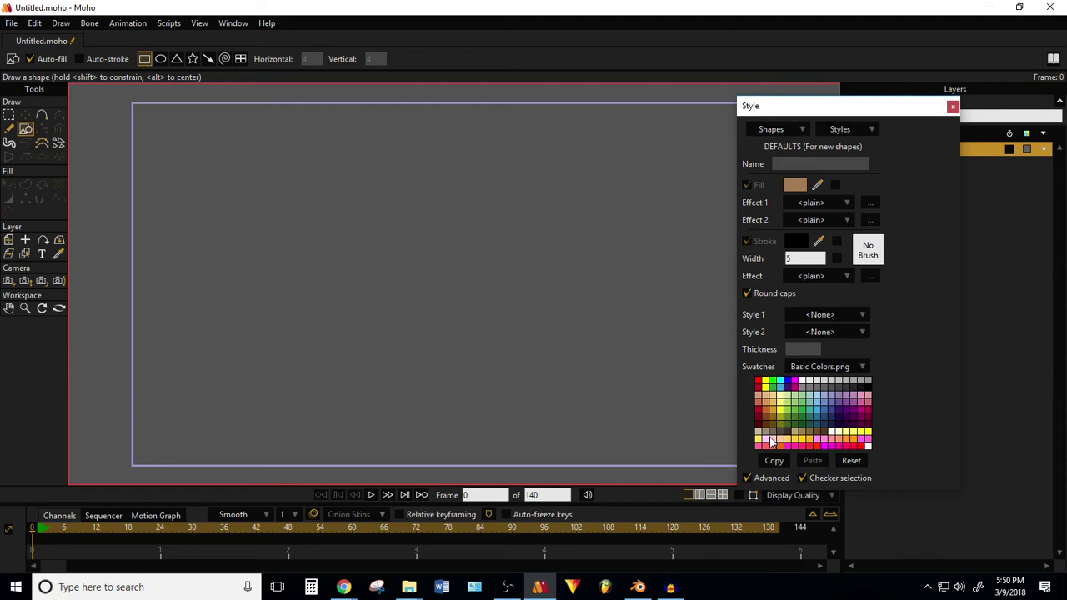
{"action": "left_click", "coordinate": [775, 399]}
Step: Draw a light peach rectangle mid-canvas and nudge its four corners to X -0.1453, Y 0.1435
{"action": "left_click_drag", "start_coordinate": [917, 111], "coordinate": [793, 129]}
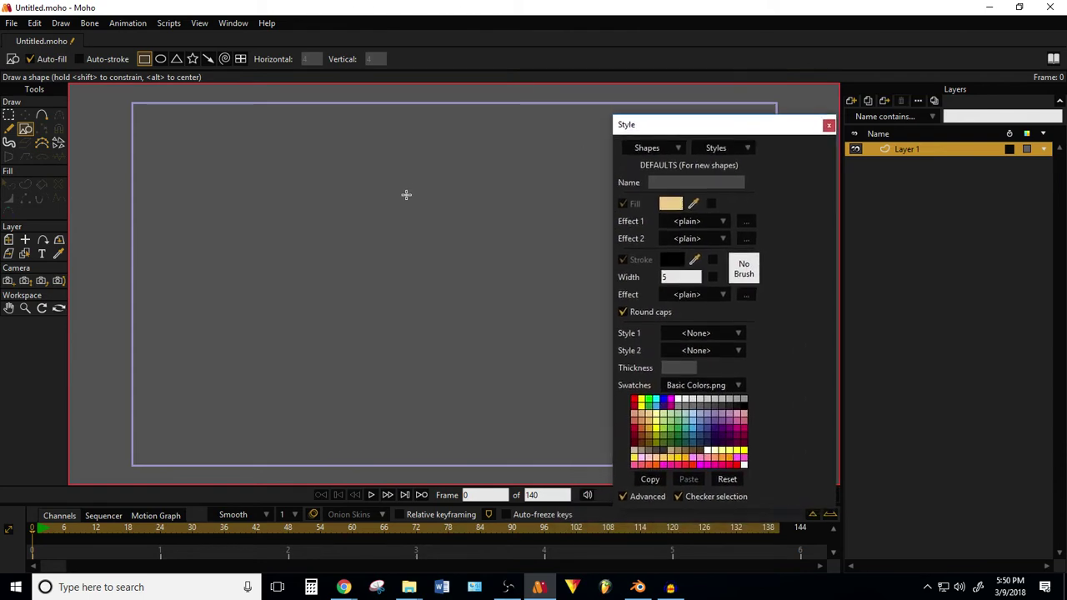
{"action": "left_click_drag", "start_coordinate": [267, 186], "coordinate": [562, 345]}
{"action": "left_click", "coordinate": [10, 117]}
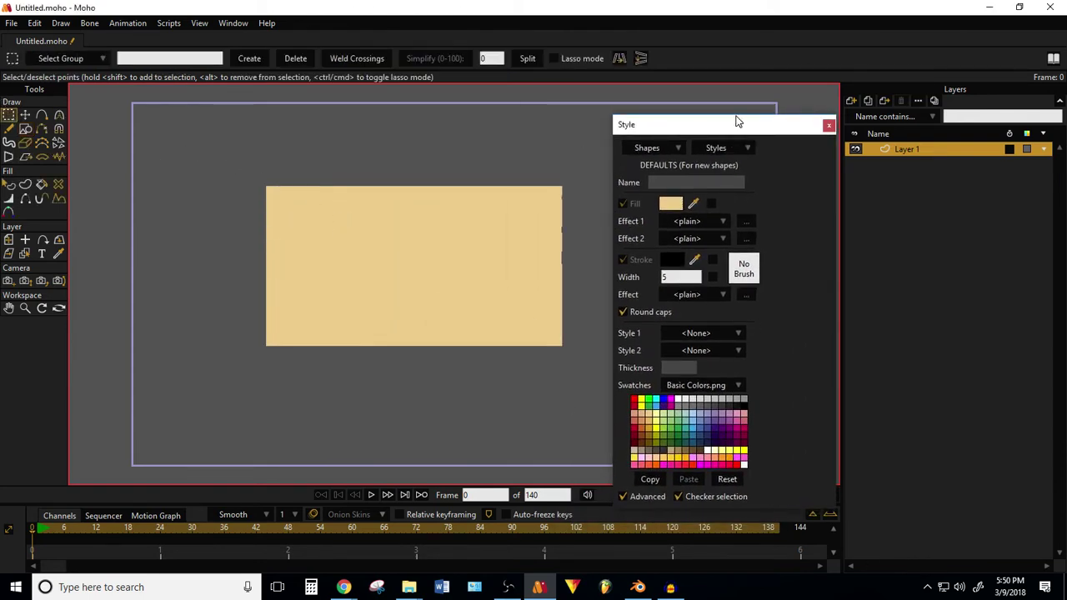
{"action": "left_click_drag", "start_coordinate": [736, 122], "coordinate": [739, 78]}
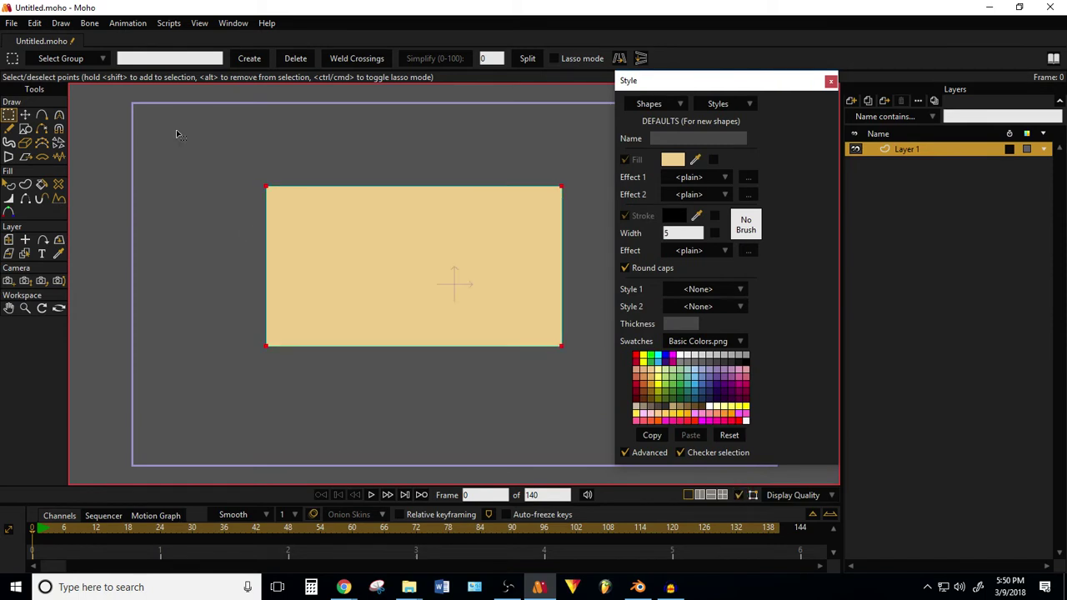
{"action": "left_click", "coordinate": [389, 151]}
{"action": "left_click_drag", "start_coordinate": [598, 173], "coordinate": [190, 356]}
{"action": "left_click", "coordinate": [25, 115]}
{"action": "left_click_drag", "start_coordinate": [435, 255], "coordinate": [362, 252]}
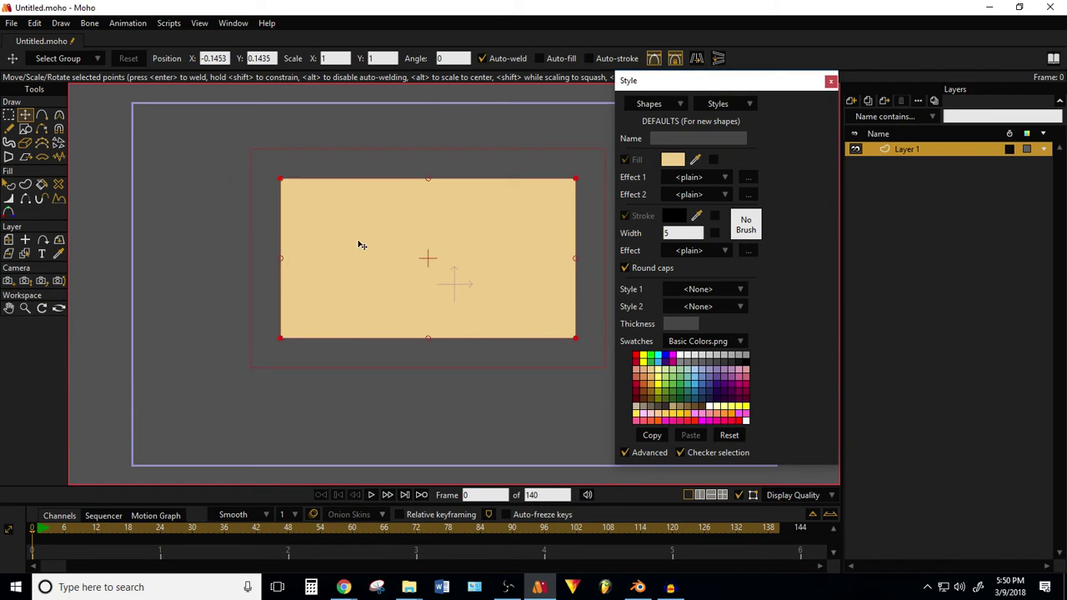
Step: Shift the rectangle layer slightly lower, tilt it in 3D, then reset the rotation
{"action": "left_click", "coordinate": [10, 240]}
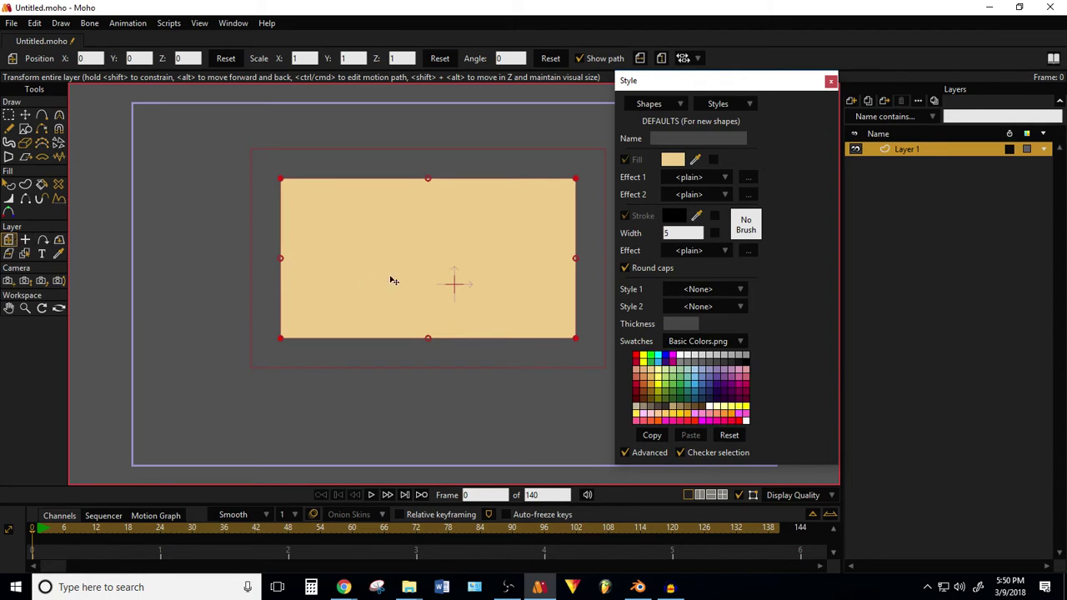
{"action": "mouse_move", "coordinate": [393, 280]}
{"action": "left_mouse_down"}
{"action": "mouse_move", "coordinate": [276, 284]}
{"action": "mouse_move", "coordinate": [357, 311]}
{"action": "mouse_move", "coordinate": [284, 300]}
{"action": "mouse_move", "coordinate": [389, 297]}
{"action": "left_mouse_up"}
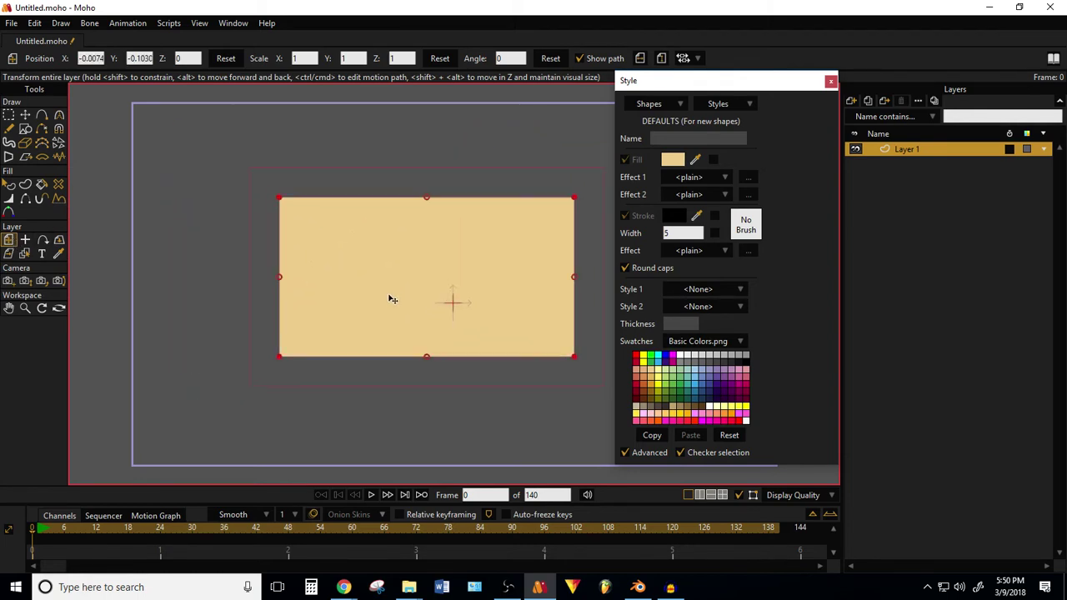
{"action": "left_click", "coordinate": [59, 239]}
{"action": "left_click_drag", "start_coordinate": [318, 285], "coordinate": [284, 269]}
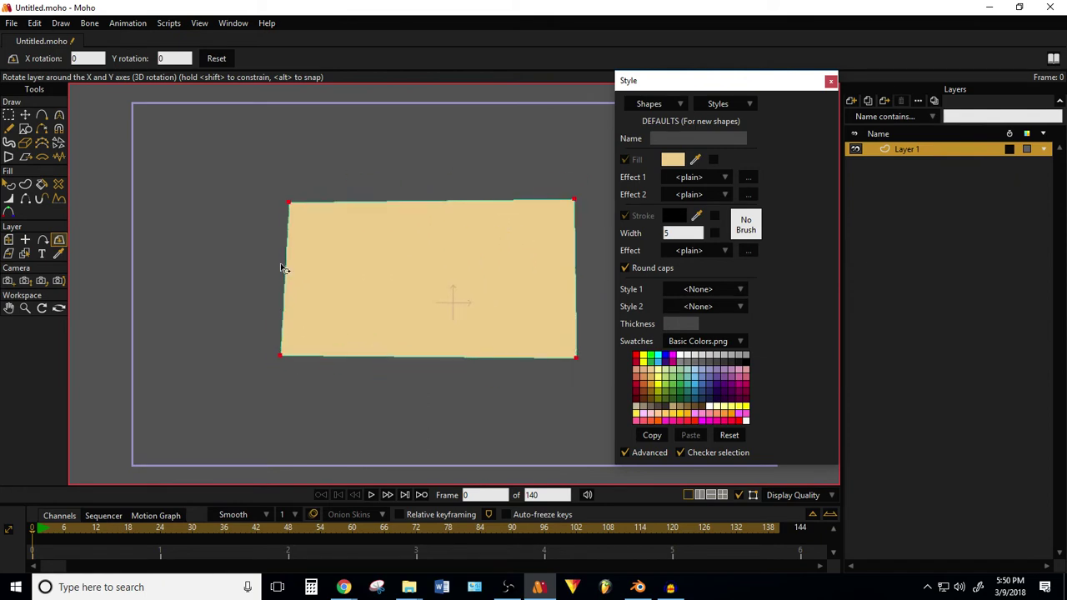
{"action": "left_click", "coordinate": [227, 59]}
Step: Turn the layer sideways about its vertical axis, then reset it back to flat
{"action": "left_click", "coordinate": [25, 115]}
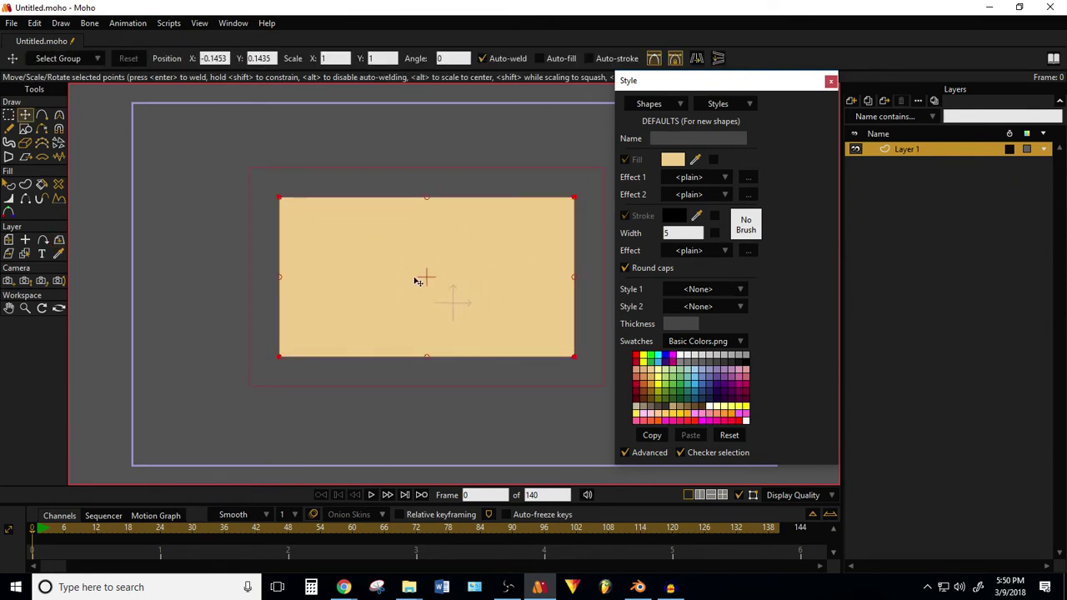
{"action": "left_click", "coordinate": [227, 58]}
{"action": "left_click", "coordinate": [59, 240]}
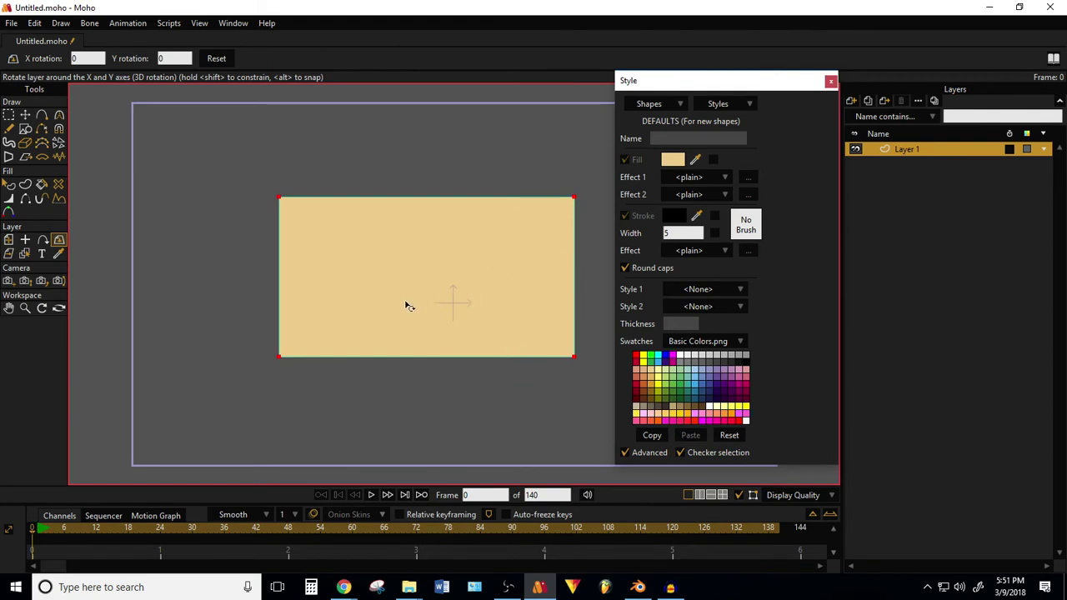
{"action": "left_click_drag", "start_coordinate": [406, 306], "coordinate": [849, 320]}
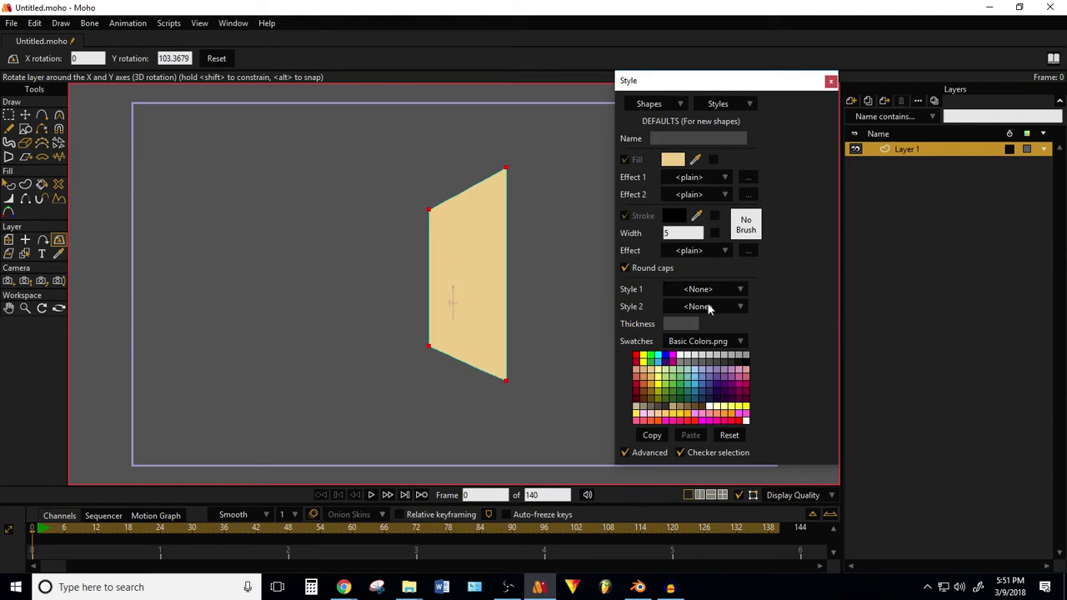
{"action": "left_click", "coordinate": [212, 60]}
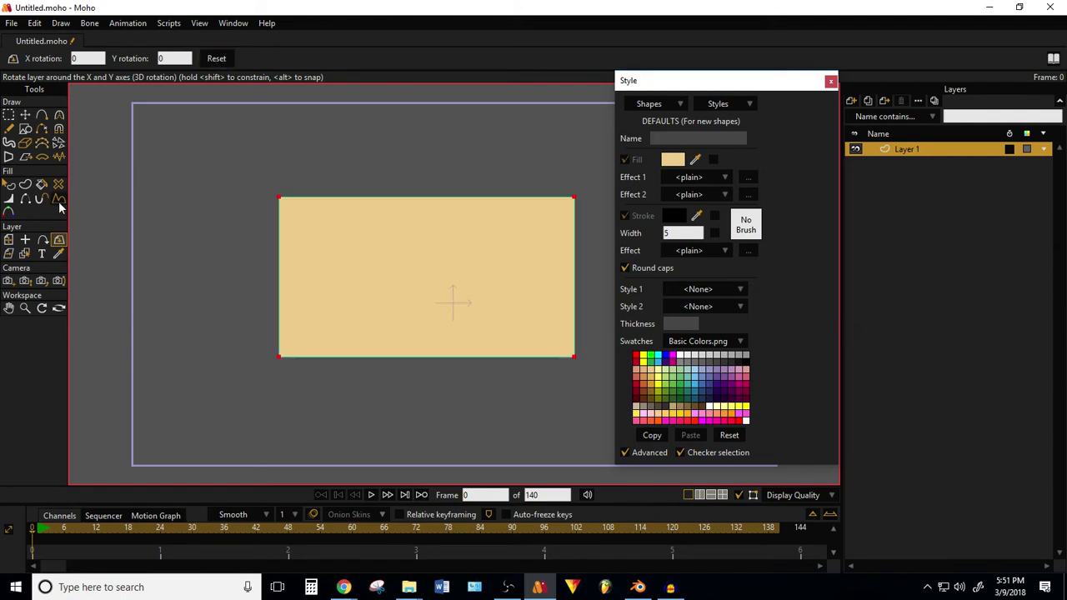
Step: Centre the rectangle's points at position X 0, Y 0
{"action": "left_click", "coordinate": [25, 115]}
{"action": "double_click", "coordinate": [218, 58]}
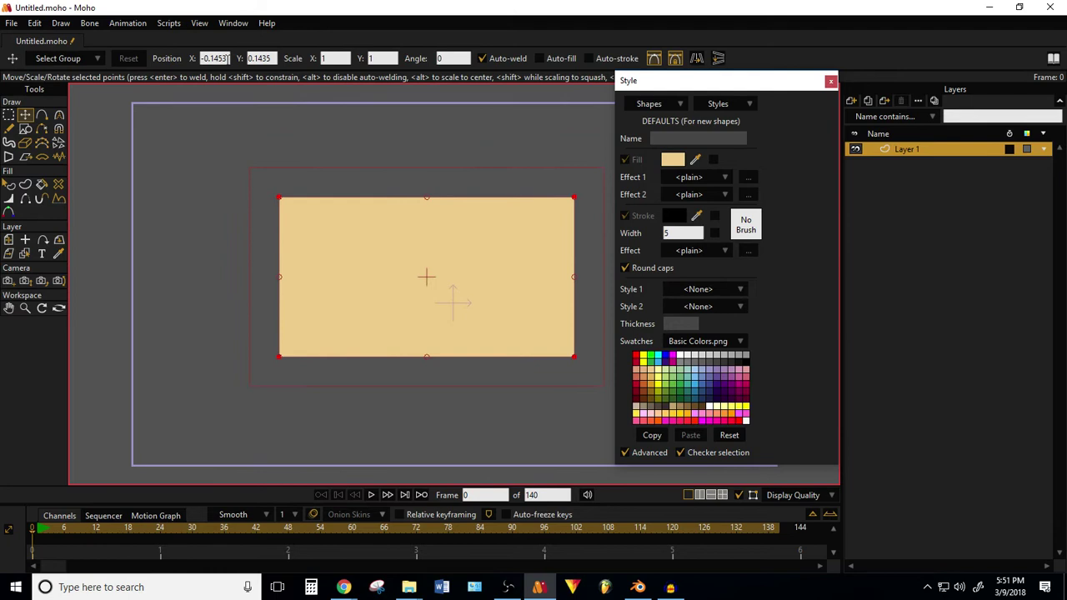
{"action": "type", "text": "0"}
{"action": "double_click", "coordinate": [265, 59]}
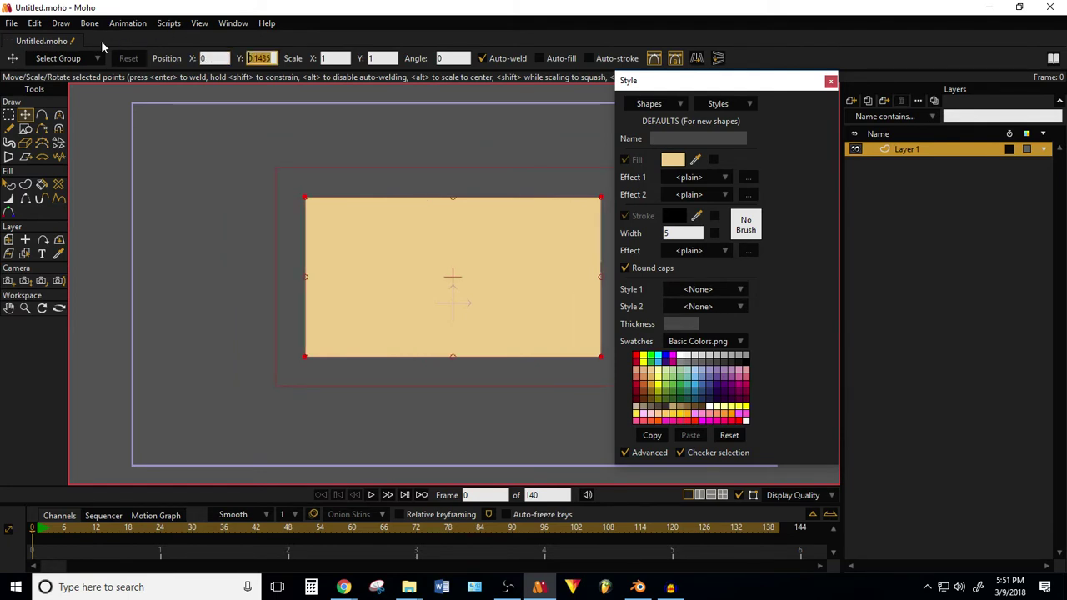
{"action": "type", "text": "0"}
{"action": "key", "text": "Return"}
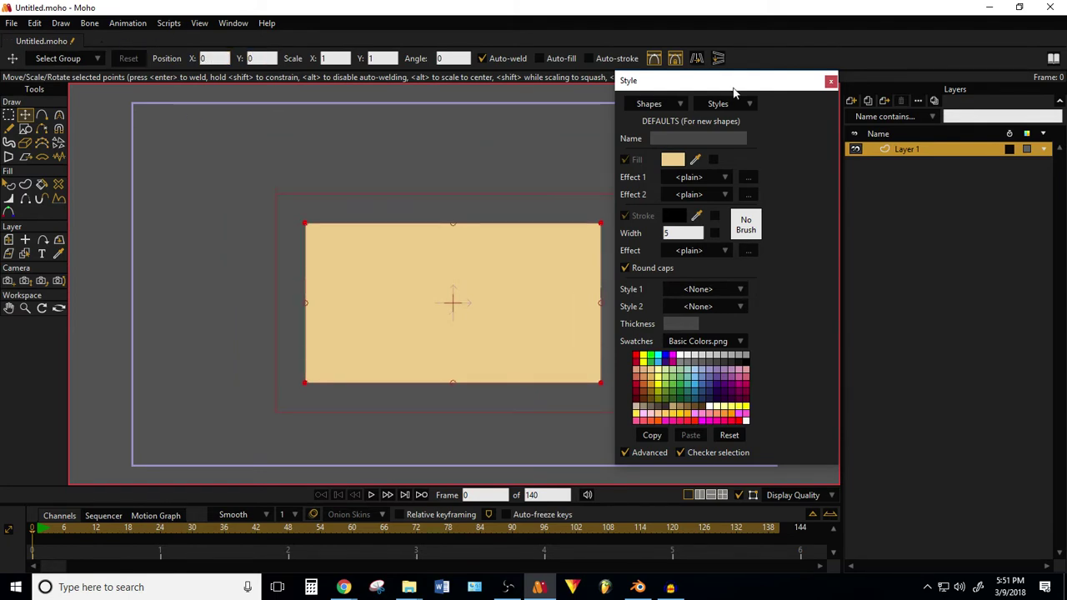
Step: Rename Layer 1 to center
{"action": "left_click_drag", "start_coordinate": [731, 89], "coordinate": [740, 109]}
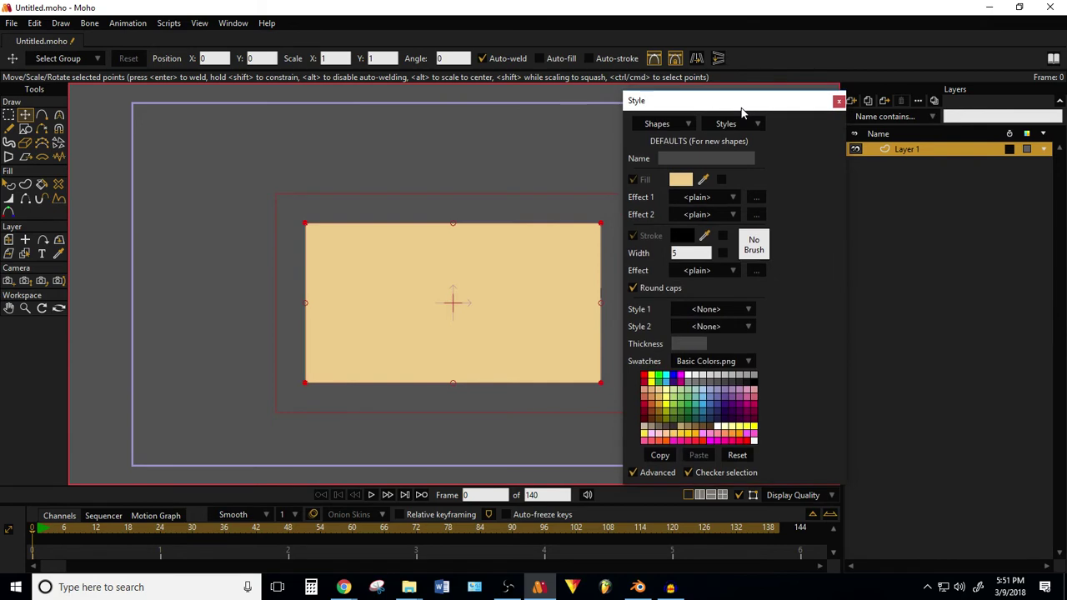
{"action": "double_click", "coordinate": [919, 158]}
{"action": "type", "text": "ce"}
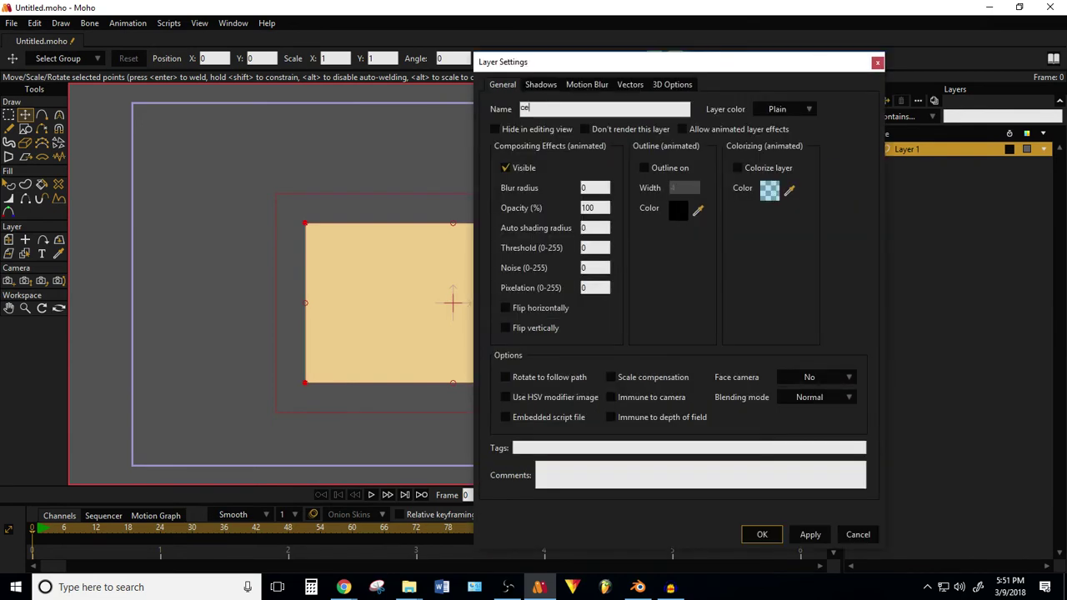
{"action": "type", "text": "nter"}
{"action": "key", "text": "Return"}
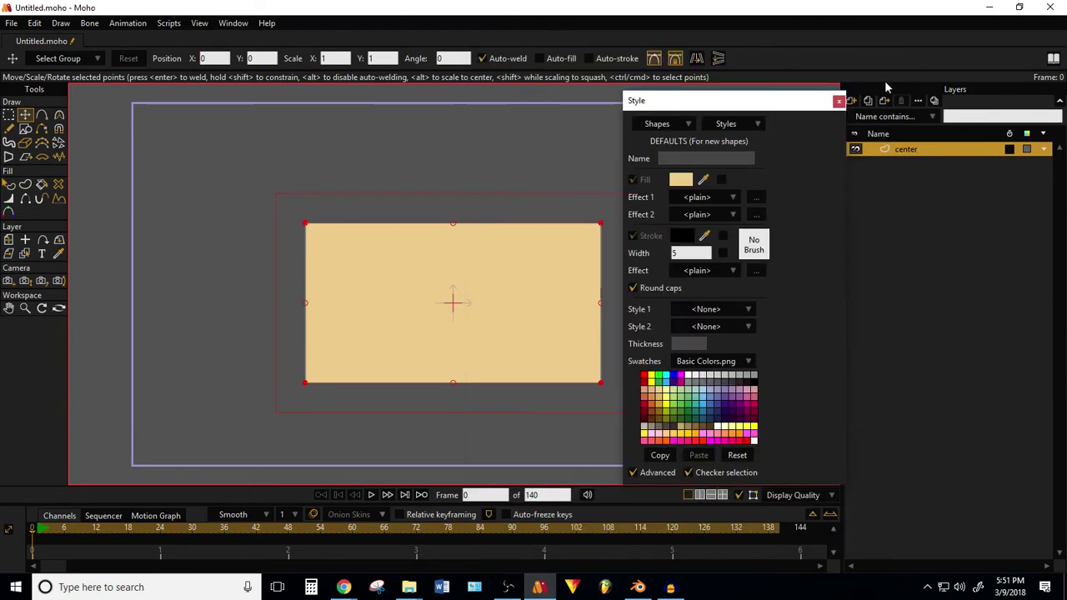
Step: Duplicate the layer twice, naming the copies floor and left, then select center
{"action": "left_click", "coordinate": [868, 101]}
{"action": "key", "text": "BackSpace"}
{"action": "type", "text": "floo"}
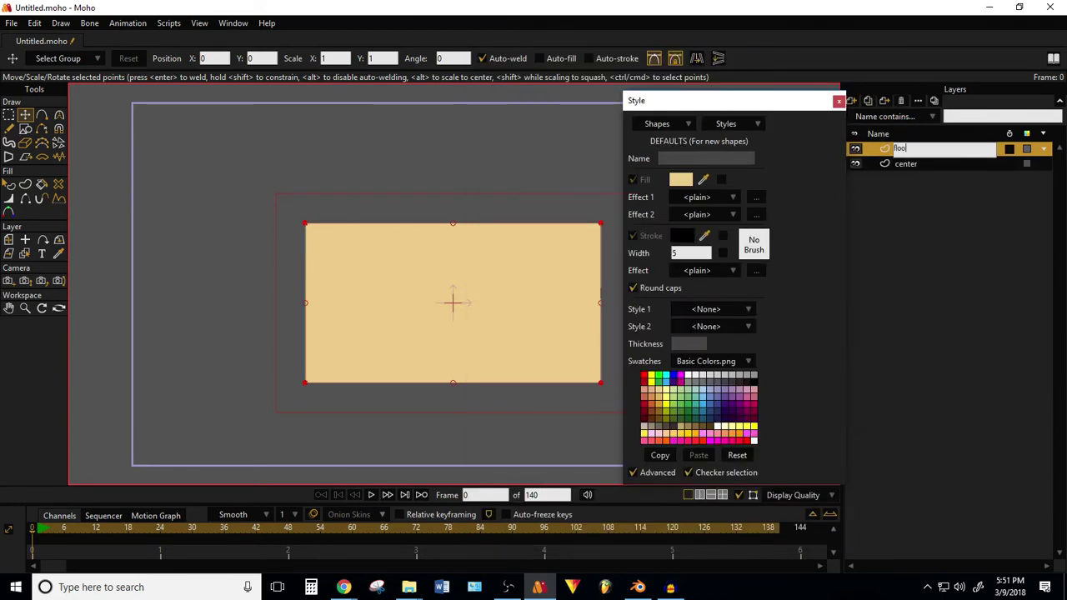
{"action": "type", "text": "r"}
{"action": "key", "text": "Return"}
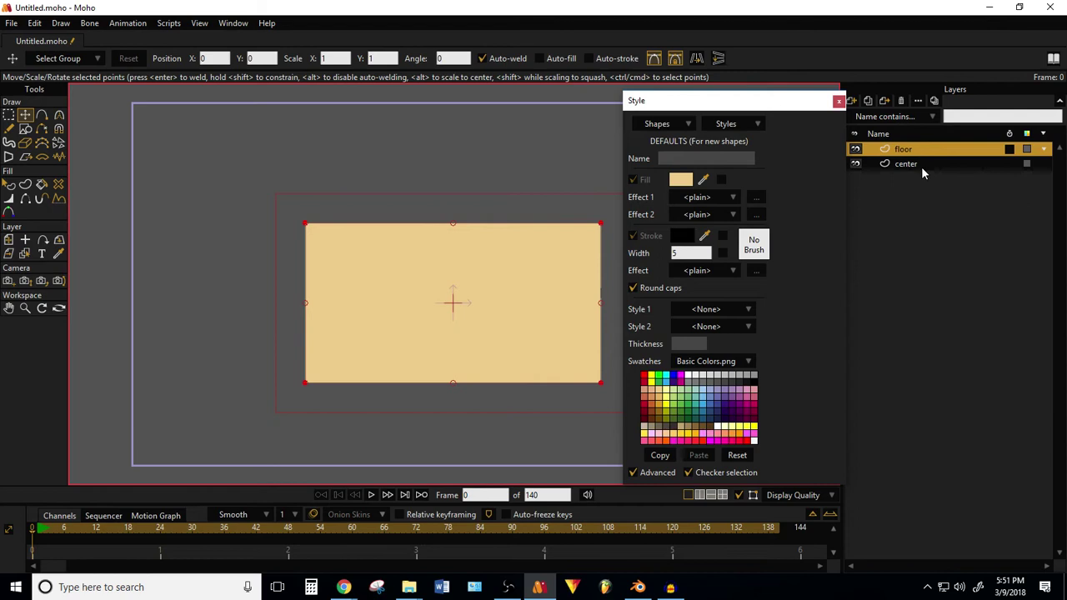
{"action": "left_click", "coordinate": [868, 100]}
{"action": "key", "text": "BackSpace"}
{"action": "type", "text": "left"}
{"action": "key", "text": "Return"}
{"action": "left_click", "coordinate": [908, 179]}
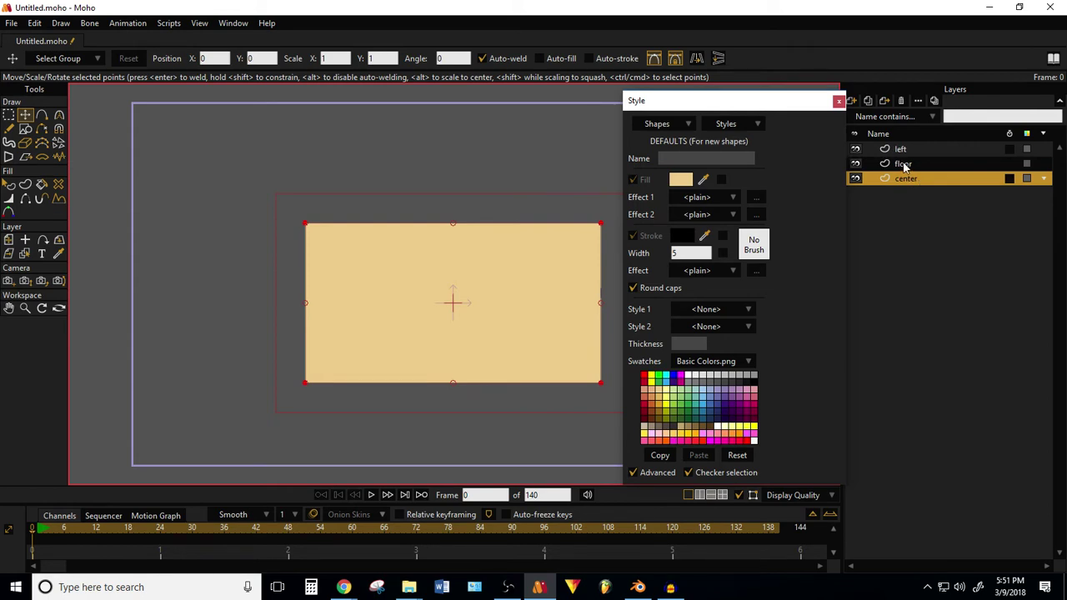
Step: On the floor layer, select the rectangle's bottom corner points
{"action": "left_click", "coordinate": [902, 165]}
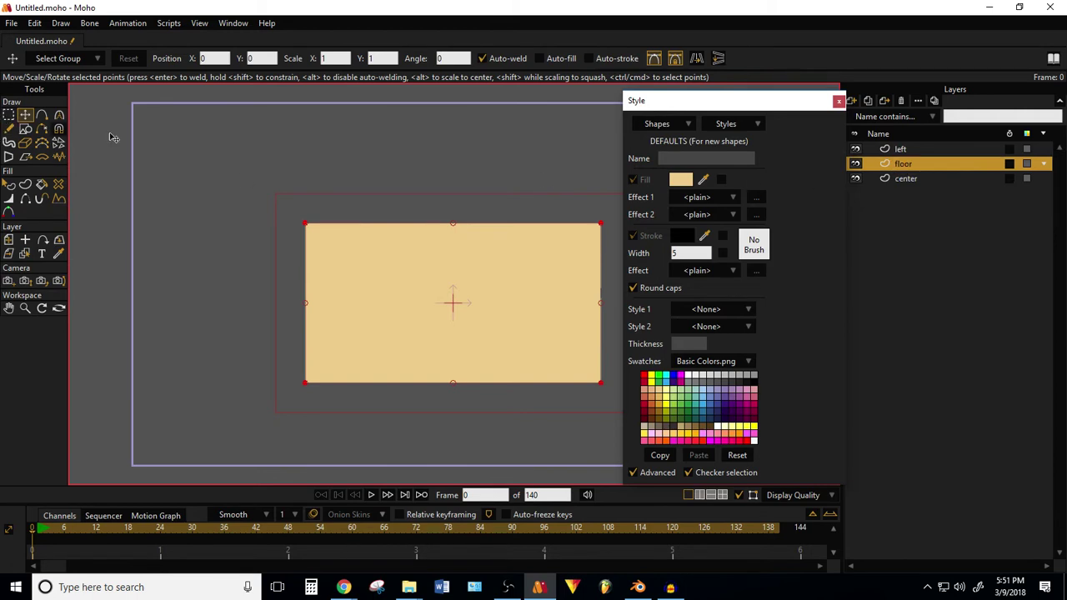
{"action": "left_click", "coordinate": [10, 115]}
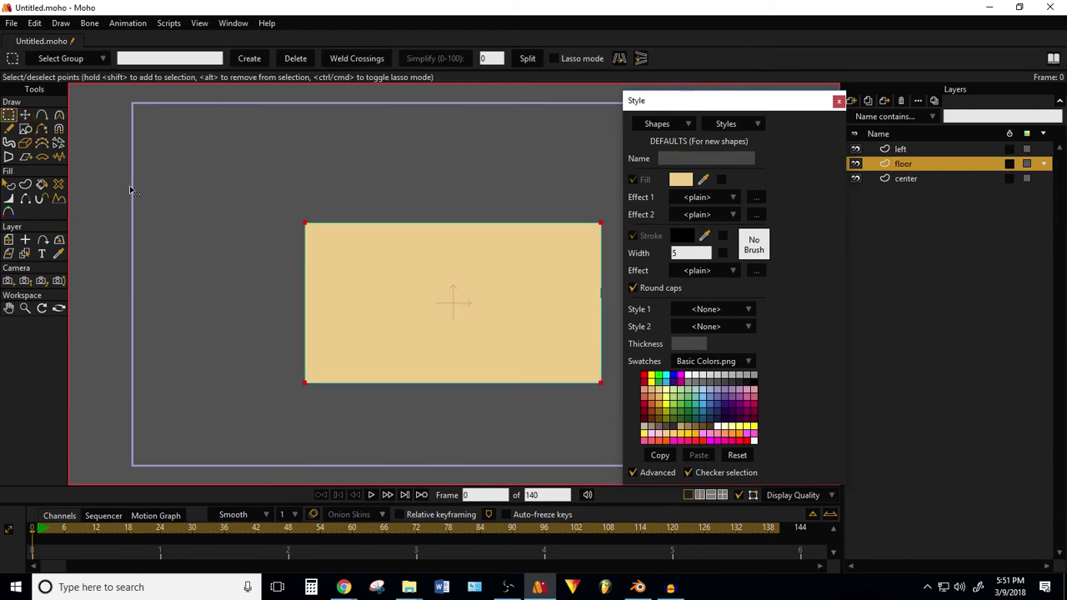
{"action": "left_click_drag", "start_coordinate": [250, 212], "coordinate": [606, 235]}
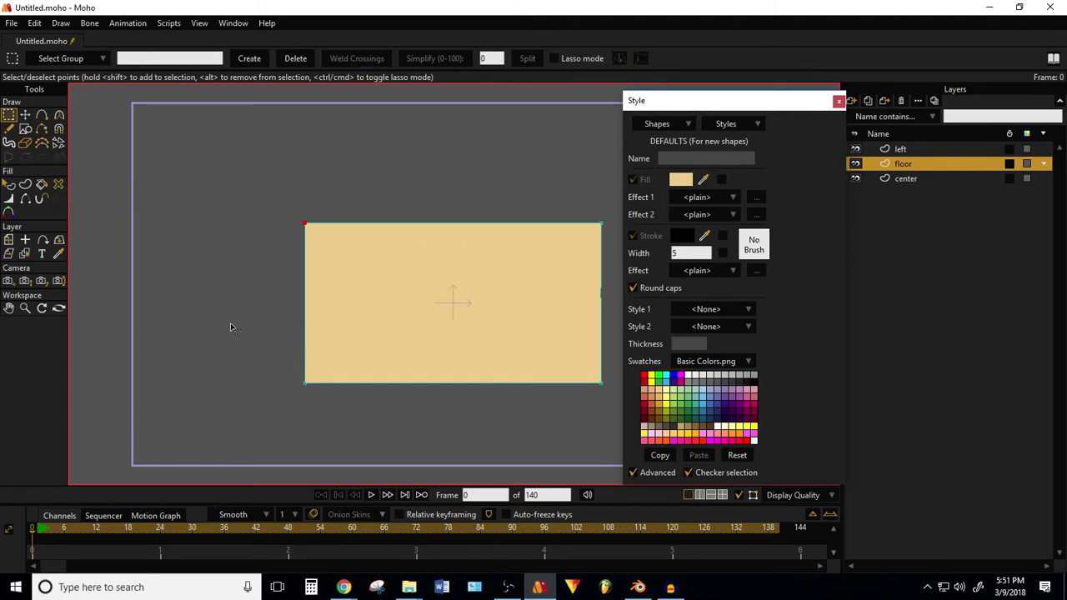
{"action": "left_click_drag", "start_coordinate": [226, 347], "coordinate": [660, 433]}
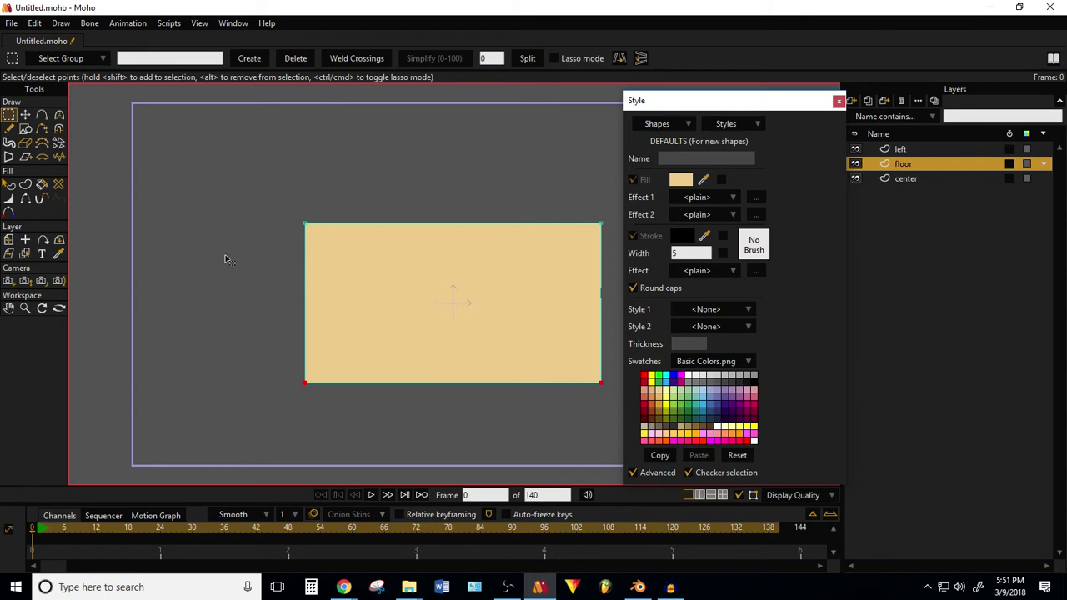
{"action": "left_click_drag", "start_coordinate": [253, 377], "coordinate": [626, 406]}
Step: Copy the bottom points' Y value and set the layer origin to Y -0.4415
{"action": "left_click", "coordinate": [29, 117]}
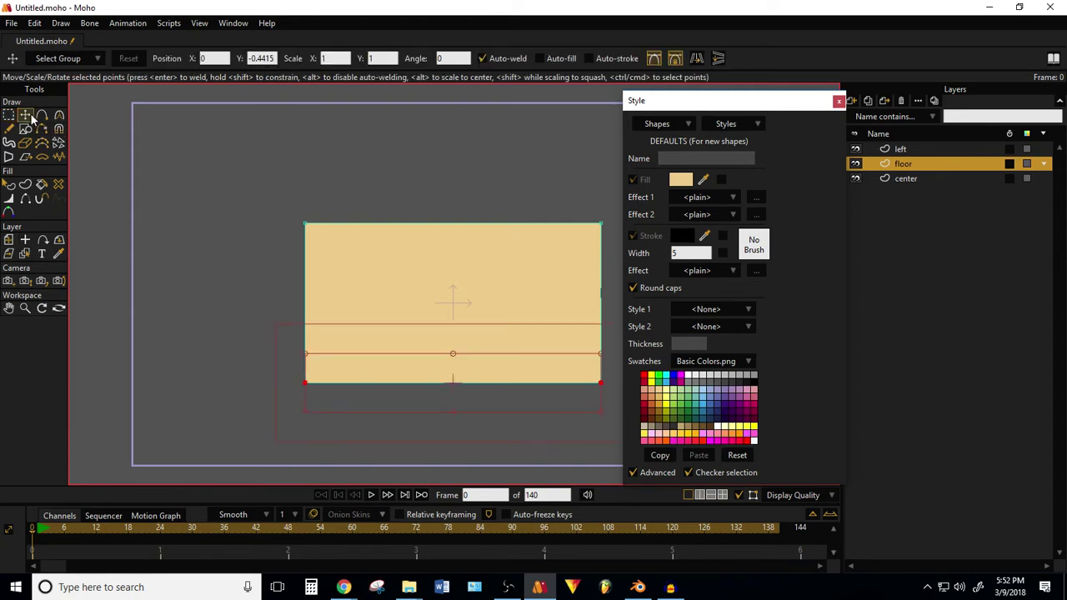
{"action": "left_click", "coordinate": [265, 58]}
{"action": "key", "text": "ctrl+c"}
{"action": "key", "text": "Home"}
{"action": "left_click", "coordinate": [25, 240]}
{"action": "key", "text": "Tab"}
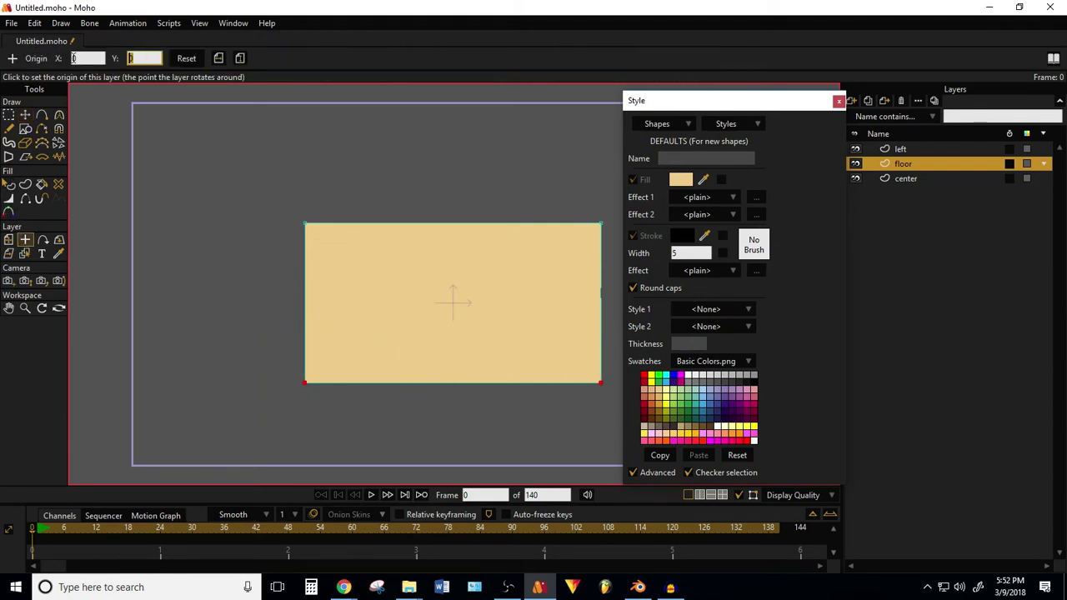
{"action": "key", "text": "ctrl+v"}
{"action": "key", "text": "Return"}
{"action": "left_click", "coordinate": [10, 241]}
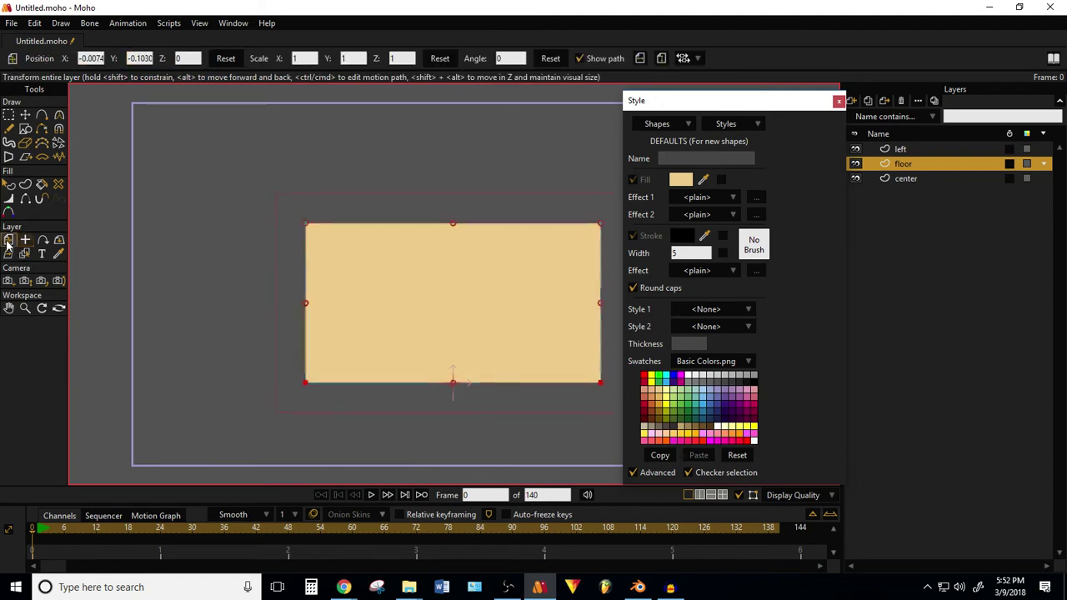
Step: Fill the floor rectangle with a dark grey swatch and hide the left layer
{"action": "left_click", "coordinate": [8, 184]}
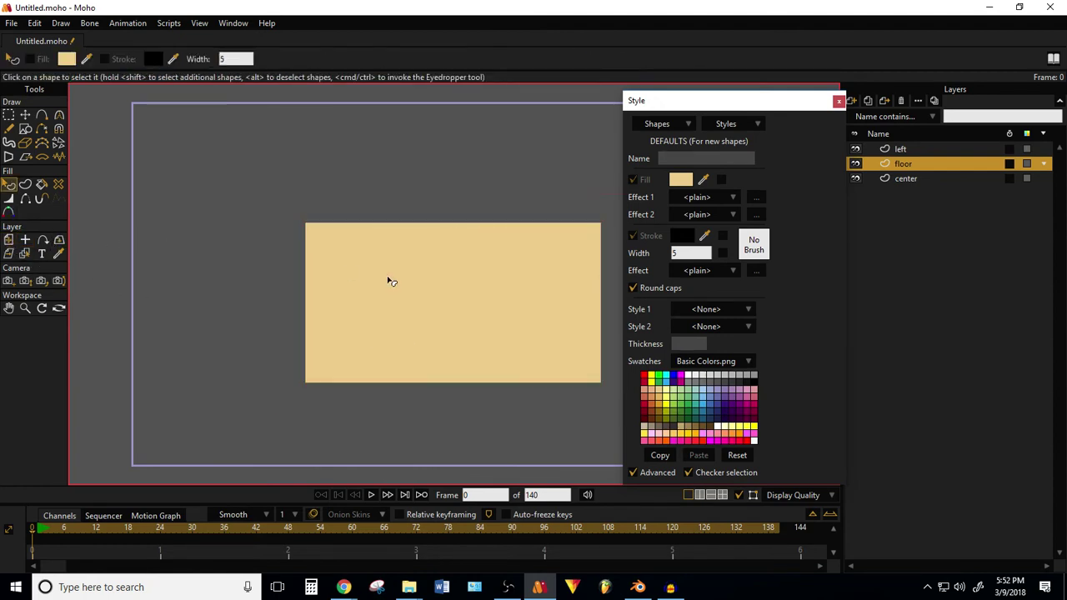
{"action": "left_click", "coordinate": [389, 281]}
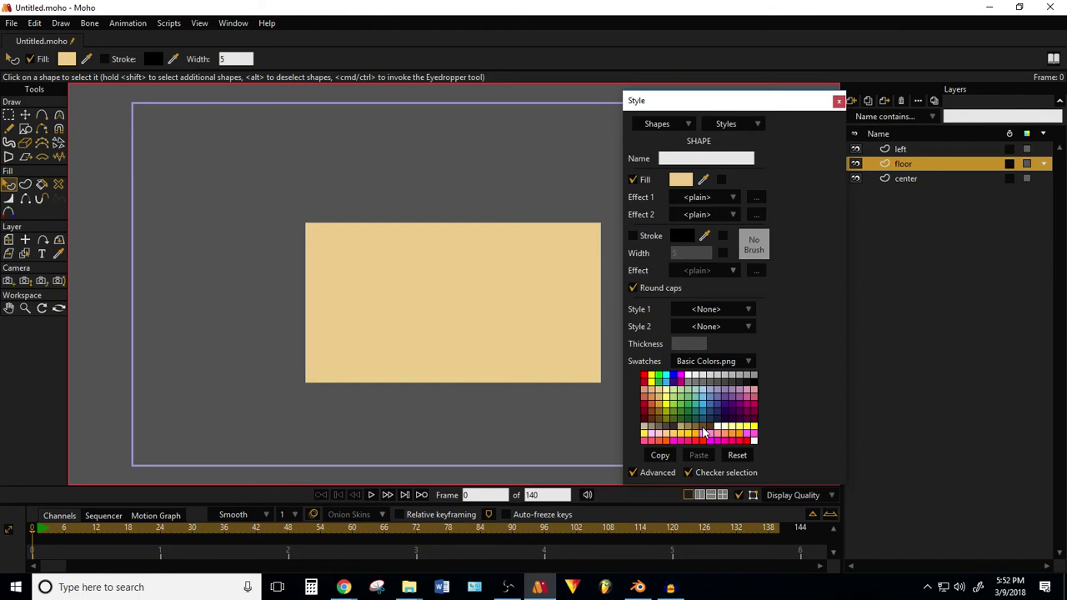
{"action": "left_click", "coordinate": [675, 432]}
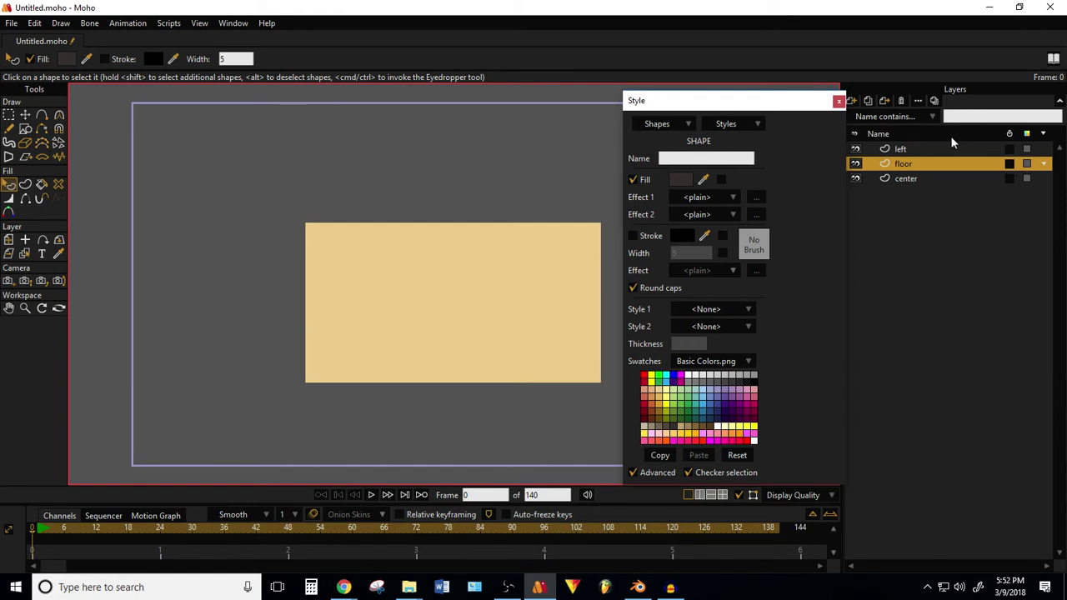
{"action": "left_click", "coordinate": [856, 149]}
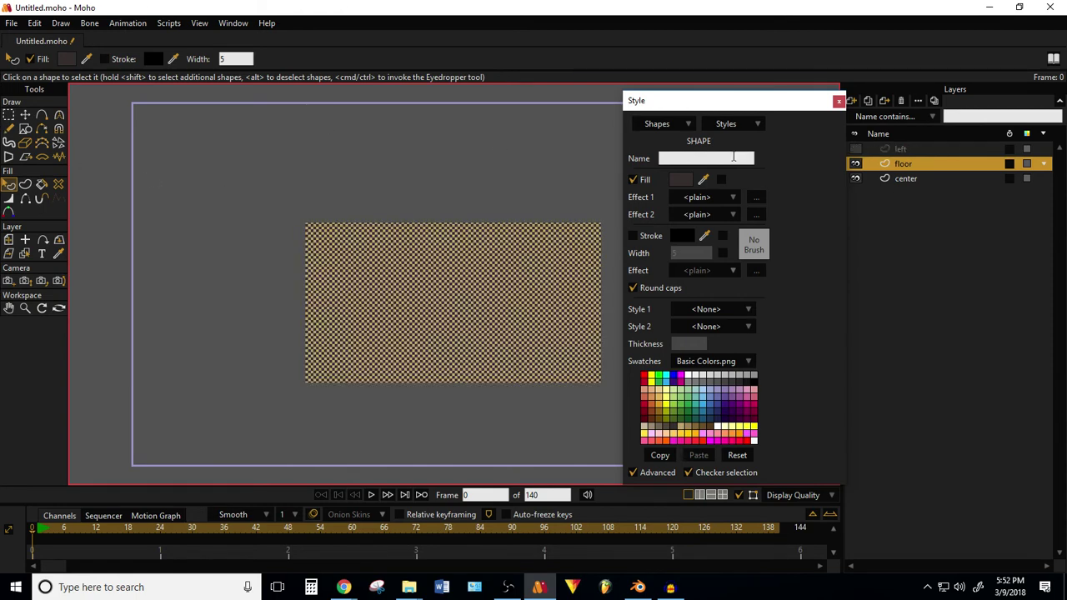
{"action": "left_click", "coordinate": [205, 217]}
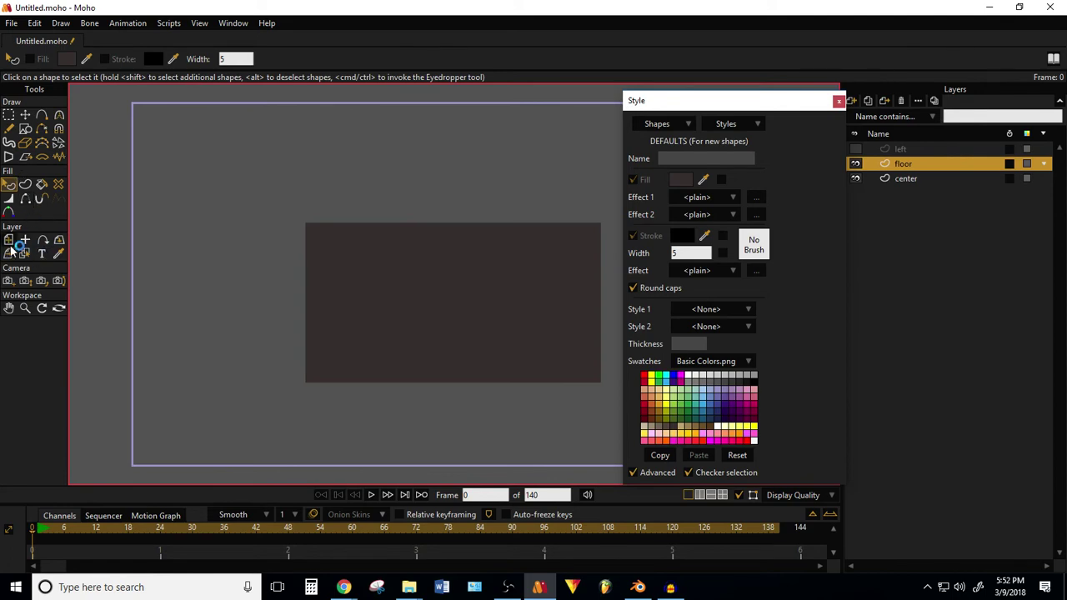
{"action": "left_click", "coordinate": [58, 242]}
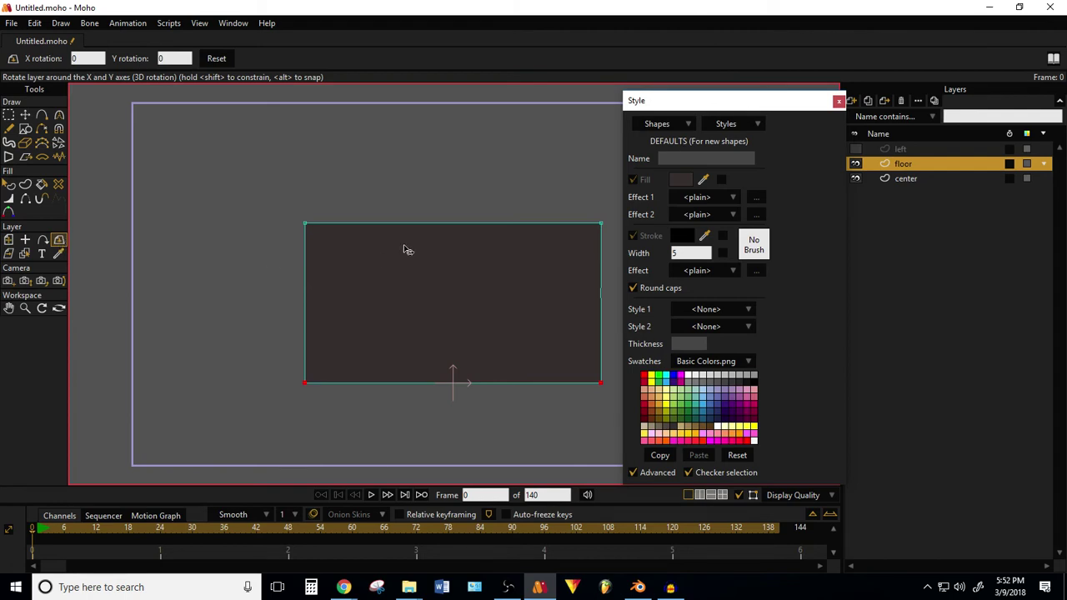
Step: Try a Y rotation of 90, undo it, then set the floor's X rotation to 90°
{"action": "left_click", "coordinate": [179, 57]}
{"action": "type", "text": "90"}
{"action": "key", "text": "Return"}
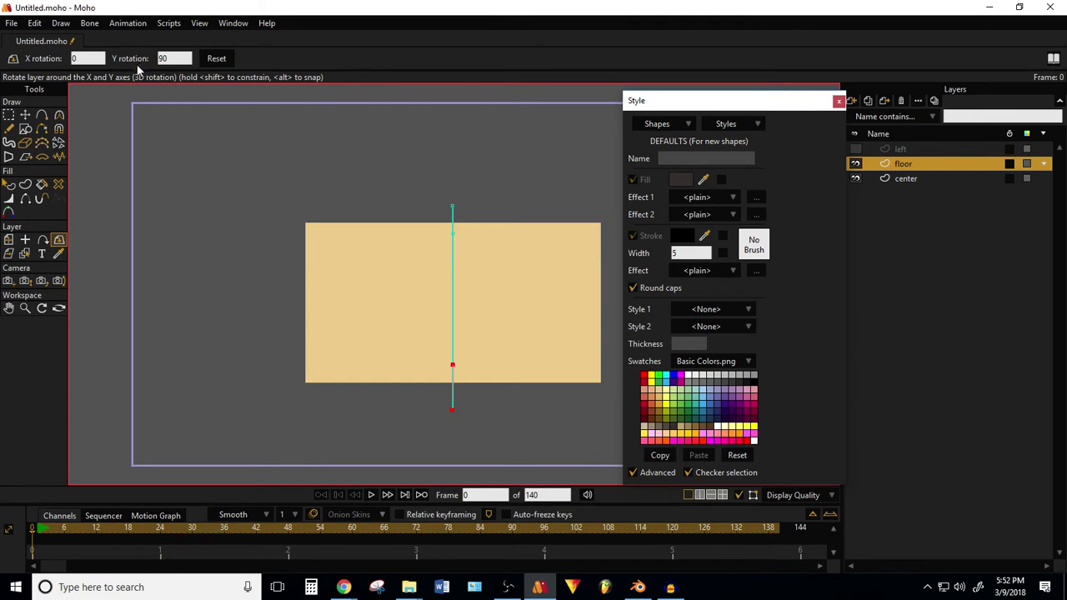
{"action": "key", "text": "ctrl+z"}
{"action": "left_click", "coordinate": [89, 58]}
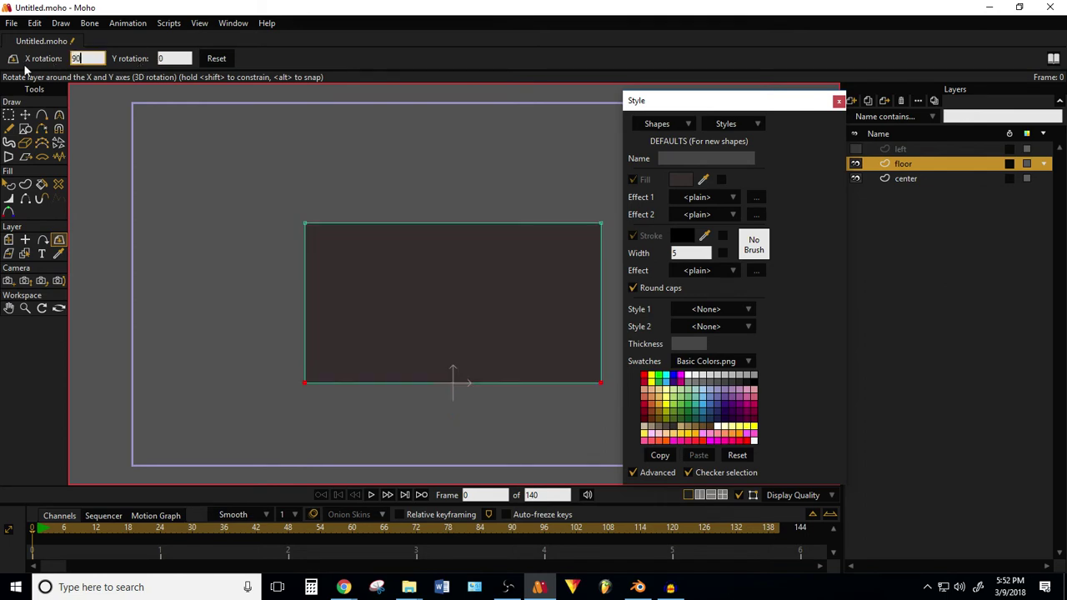
{"action": "key", "text": "Return"}
{"action": "scroll", "coordinate": [325, 219], "scroll_direction": "down", "scroll_amount": 2}
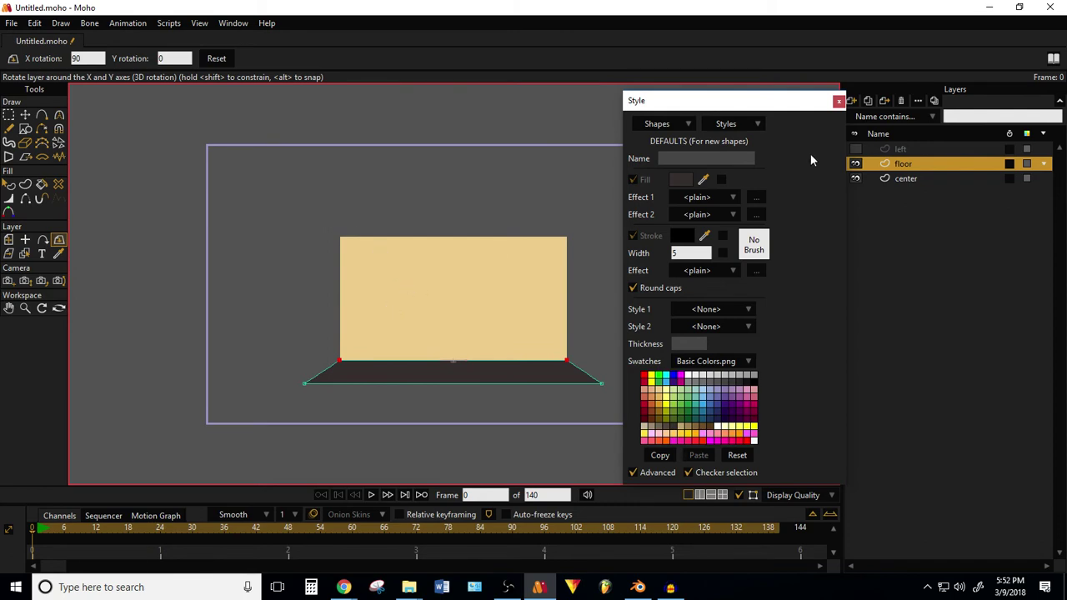
Step: Duplicate the floor layer and name the copy ceiling
{"action": "left_click", "coordinate": [866, 97]}
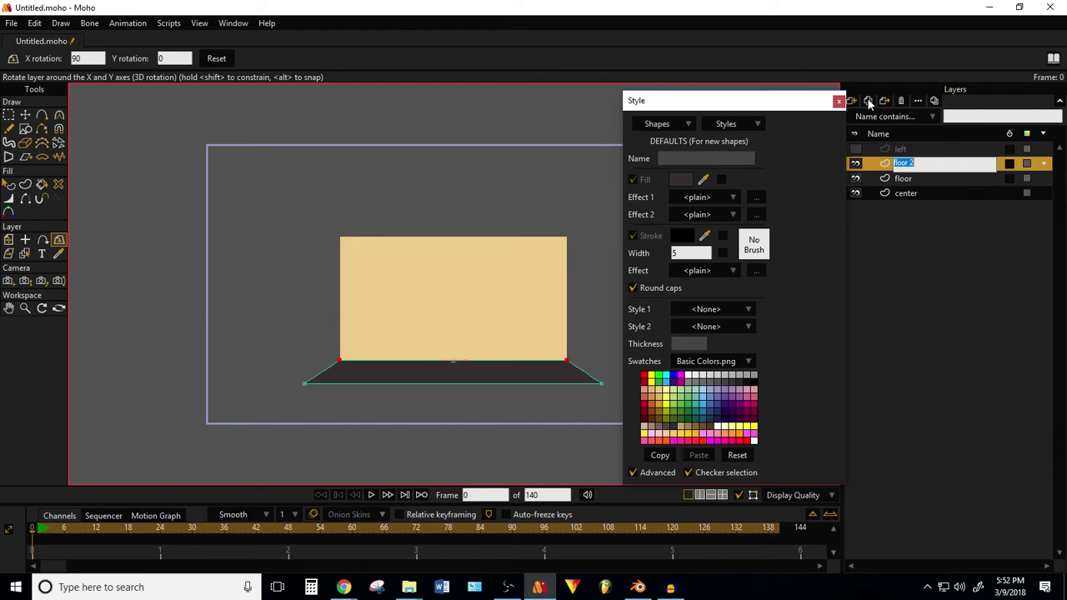
{"action": "type", "text": "celling"}
{"action": "key", "text": "Return"}
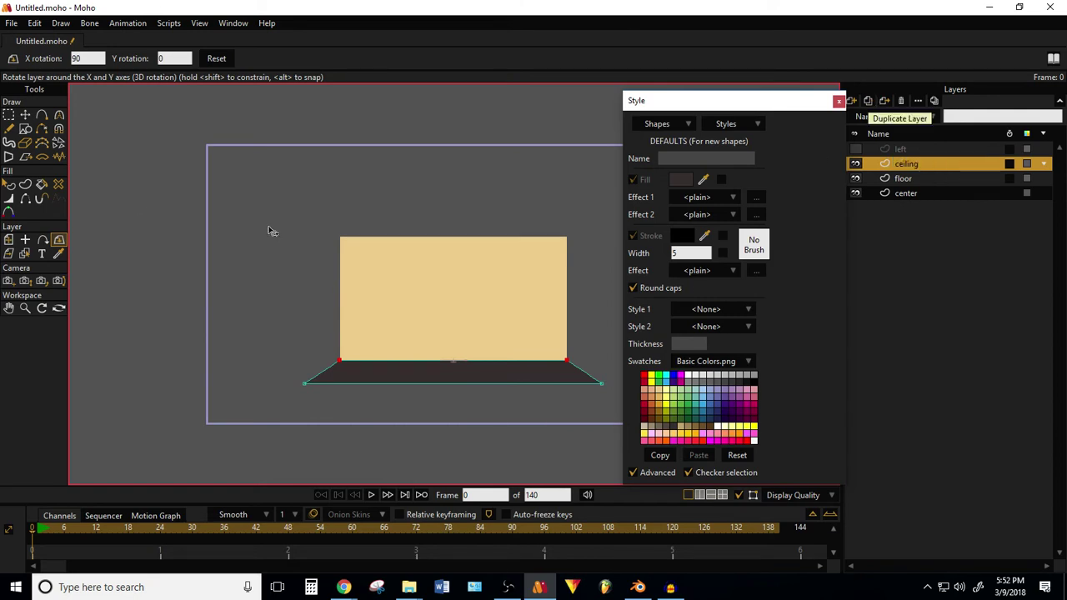
Step: Fill the ceiling light grey and raise it to the wall top at Y 0.7832
{"action": "left_click", "coordinate": [8, 184]}
{"action": "left_click", "coordinate": [450, 372]}
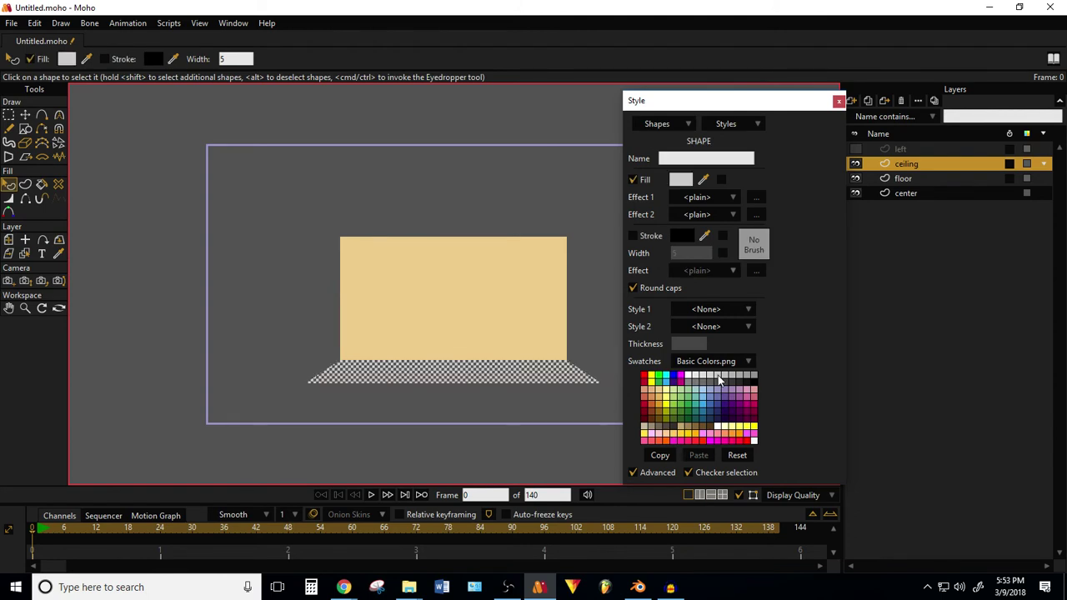
{"action": "left_click", "coordinate": [159, 245]}
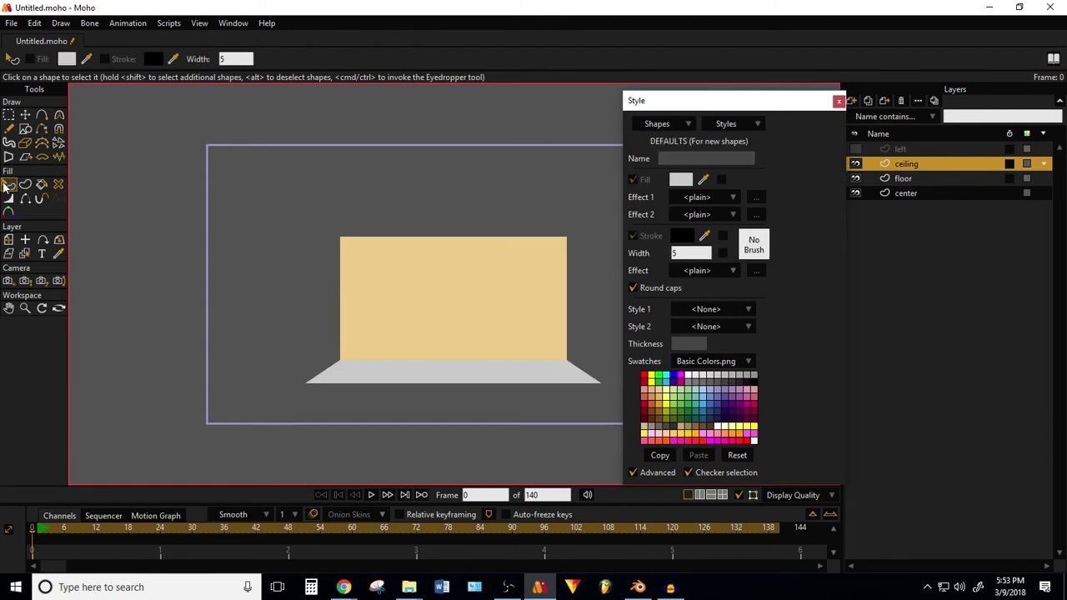
{"action": "left_click", "coordinate": [8, 239]}
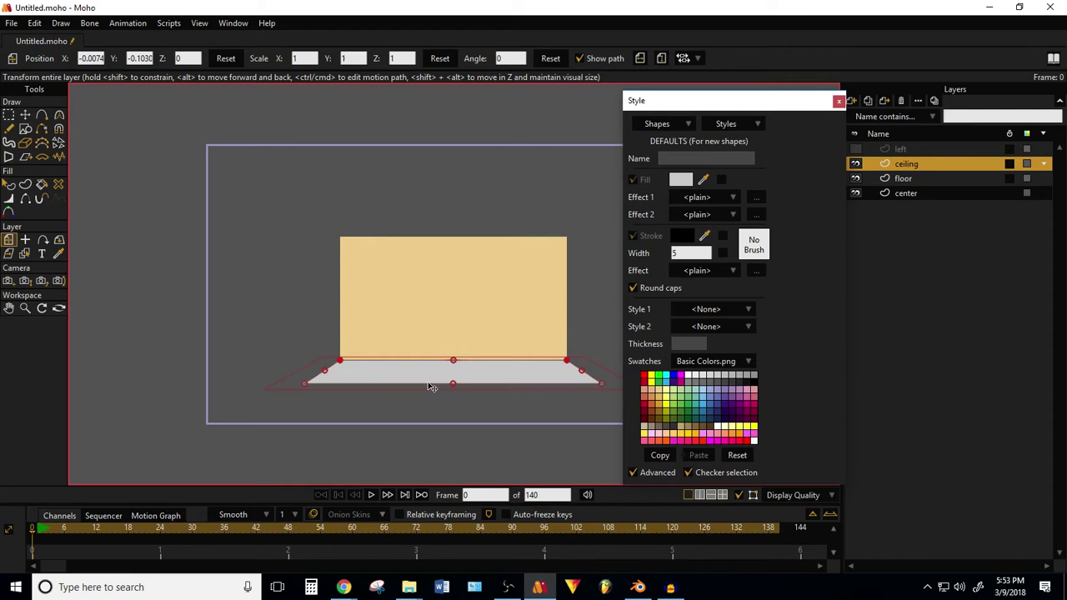
{"action": "left_click_drag", "start_coordinate": [430, 383], "coordinate": [409, 261]}
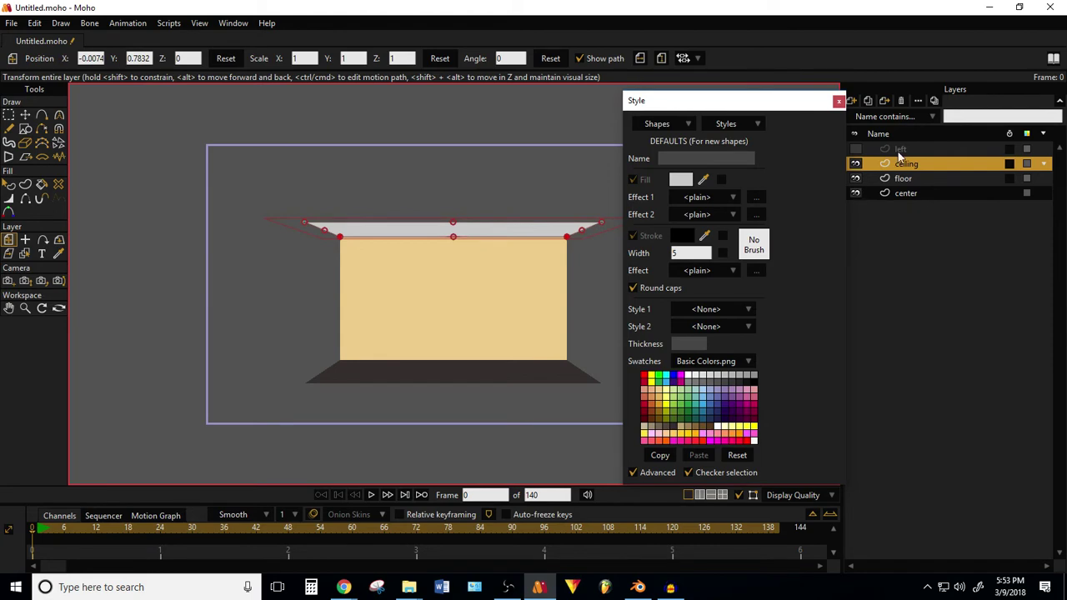
Step: Show the left layer again and change its wall fill to tan D2B275
{"action": "left_click", "coordinate": [898, 152]}
{"action": "left_click", "coordinate": [855, 149]}
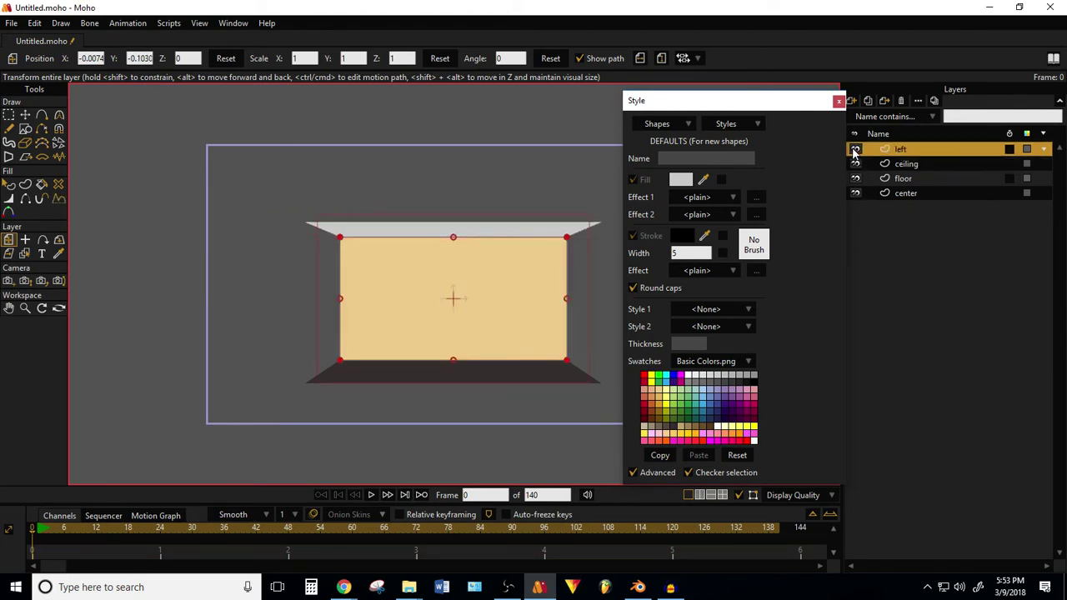
{"action": "left_click", "coordinate": [9, 185]}
{"action": "left_click", "coordinate": [400, 290]}
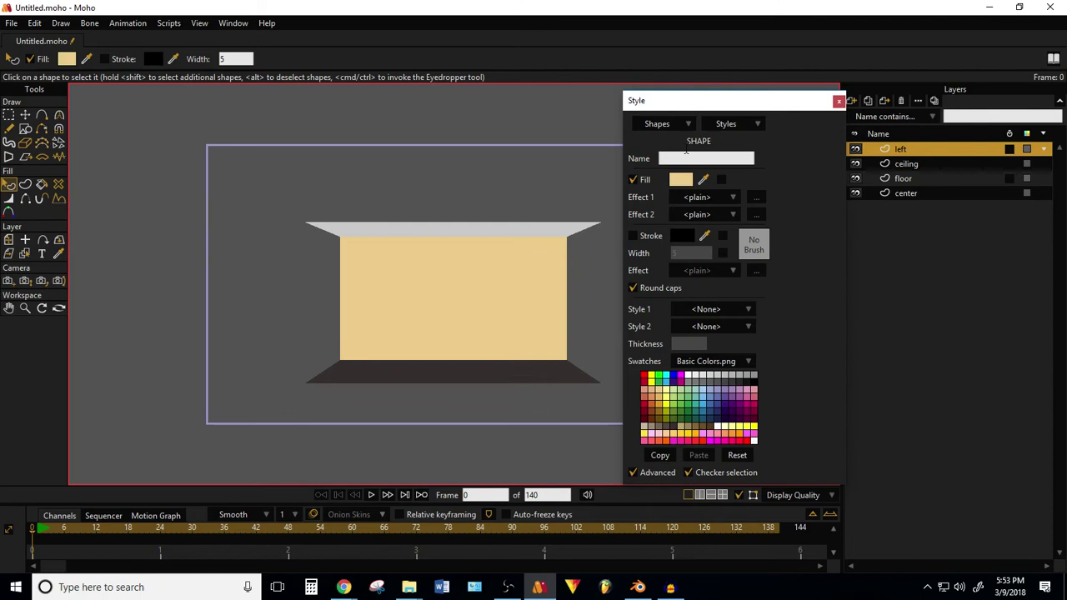
{"action": "left_click", "coordinate": [687, 180]}
{"action": "mouse_move", "coordinate": [780, 311]}
{"action": "left_mouse_down"}
{"action": "mouse_move", "coordinate": [782, 289]}
{"action": "mouse_move", "coordinate": [785, 305]}
{"action": "left_mouse_up"}
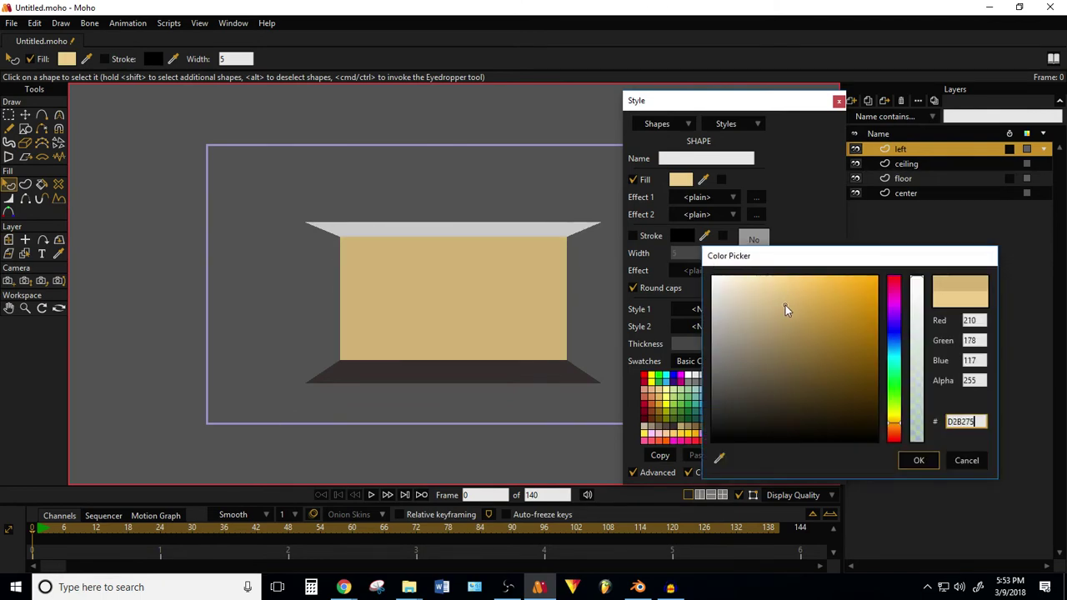
{"action": "left_click", "coordinate": [919, 460]}
Step: Draw a window rectangle upper-left on the wall and a tall door rectangle reaching below it
{"action": "scroll", "coordinate": [495, 291], "scroll_direction": "up", "scroll_amount": 3}
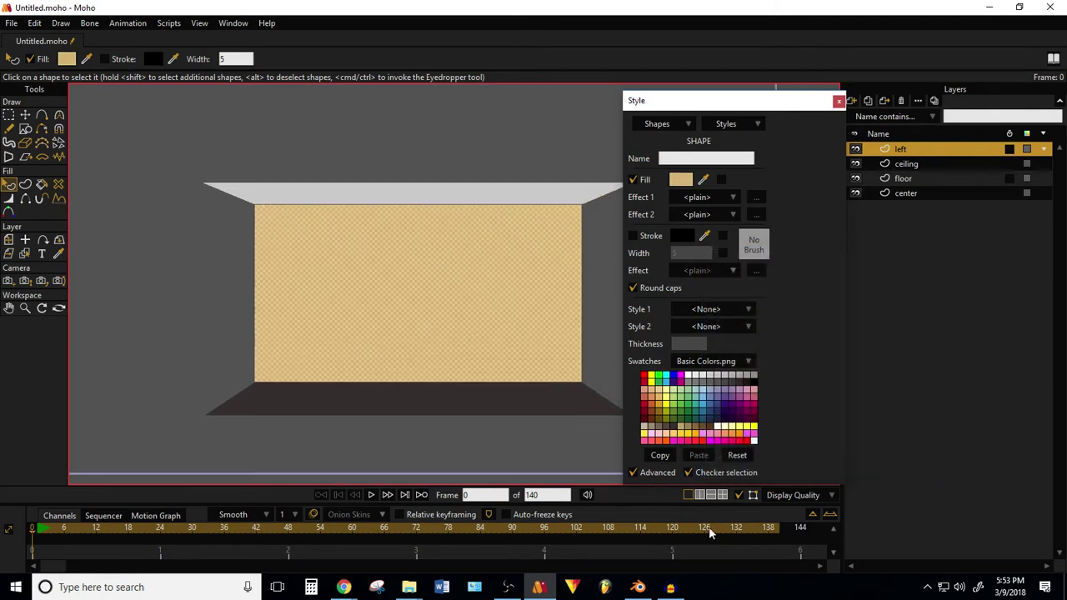
{"action": "scroll", "coordinate": [448, 330], "scroll_direction": "up", "scroll_amount": 2}
{"action": "left_click", "coordinate": [8, 117]}
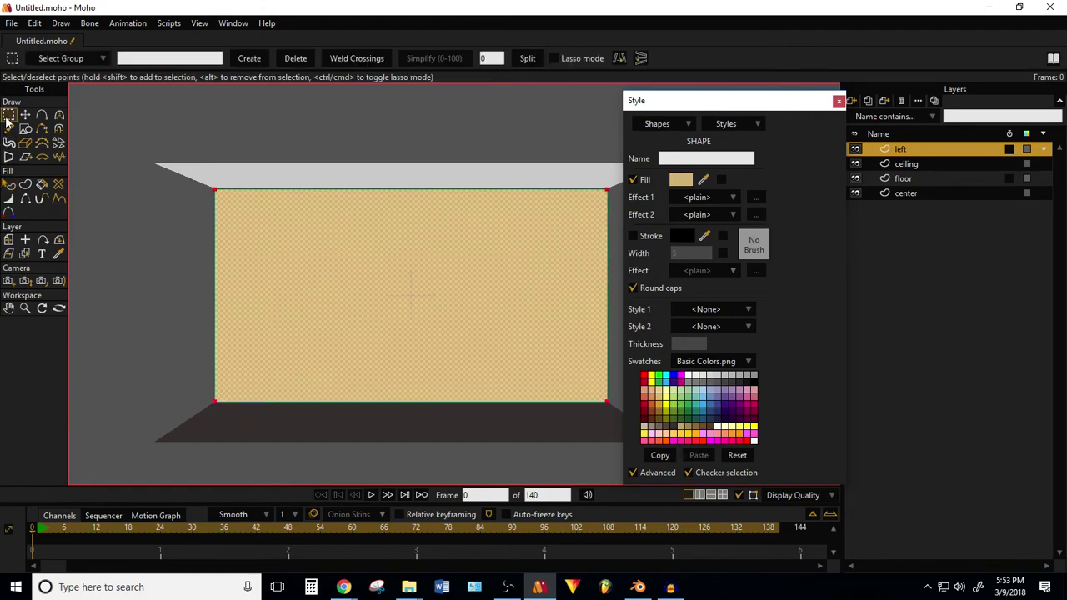
{"action": "left_click", "coordinate": [26, 130]}
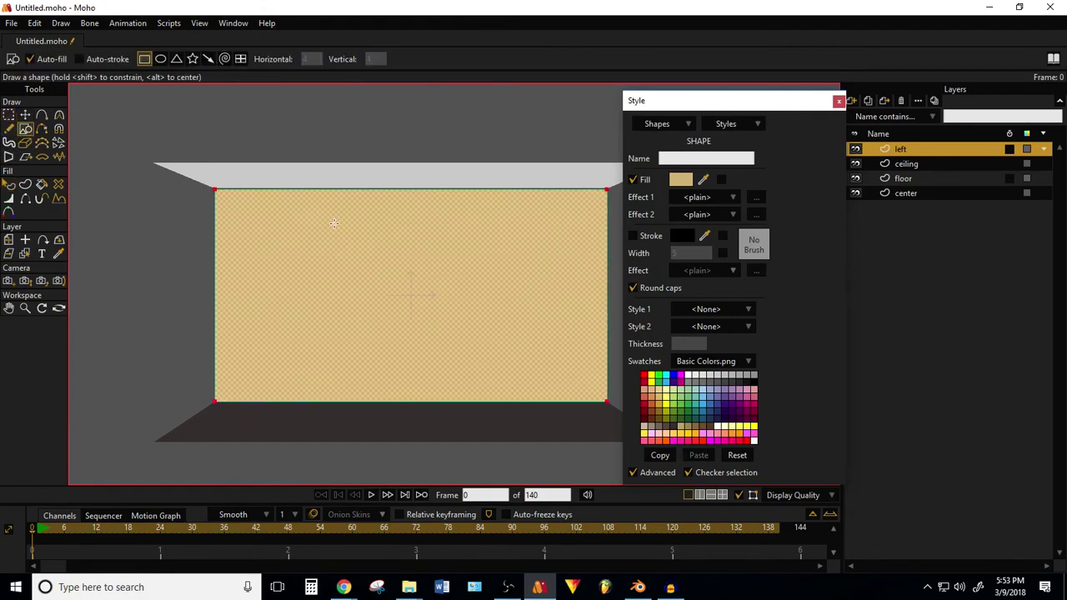
{"action": "mouse_move", "coordinate": [235, 208]}
{"action": "left_mouse_down"}
{"action": "mouse_move", "coordinate": [327, 272]}
{"action": "mouse_move", "coordinate": [325, 293]}
{"action": "mouse_move", "coordinate": [363, 297]}
{"action": "left_mouse_up"}
{"action": "left_click_drag", "start_coordinate": [426, 204], "coordinate": [535, 432]}
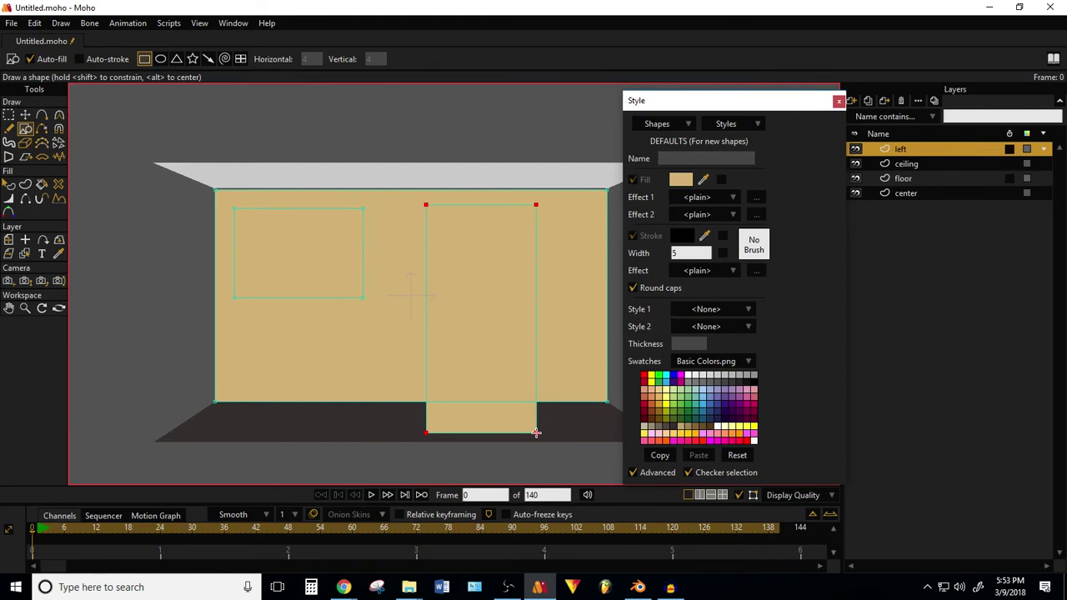
{"action": "left_click", "coordinate": [58, 184]}
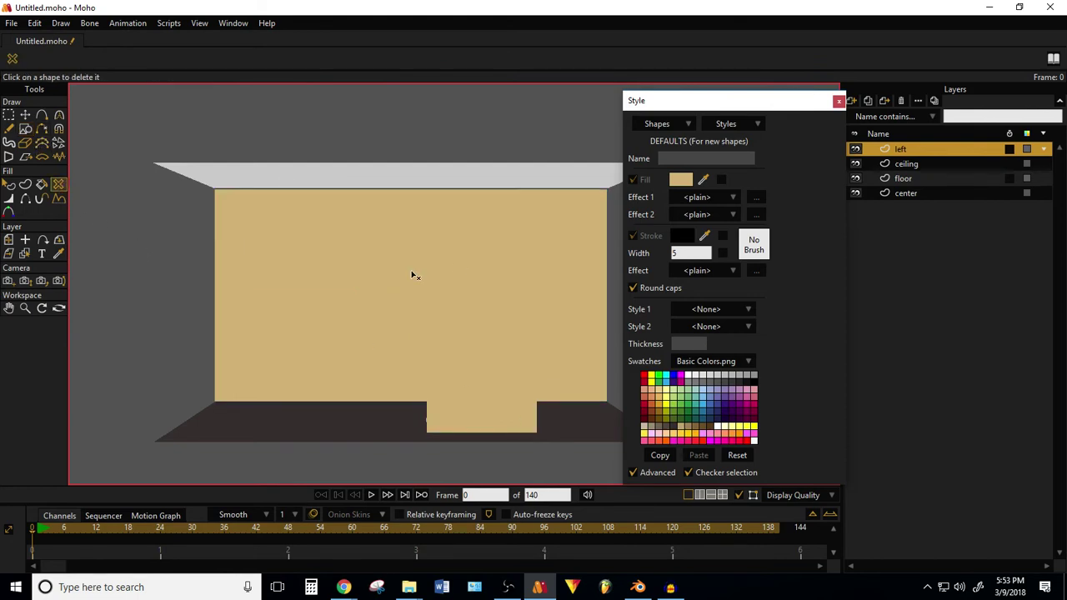
{"action": "left_click", "coordinate": [441, 275]}
{"action": "key", "text": "ctrl+z"}
Step: Hide the center layer and delete the door's bottom edge hanging below the floor line
{"action": "key", "text": "g"}
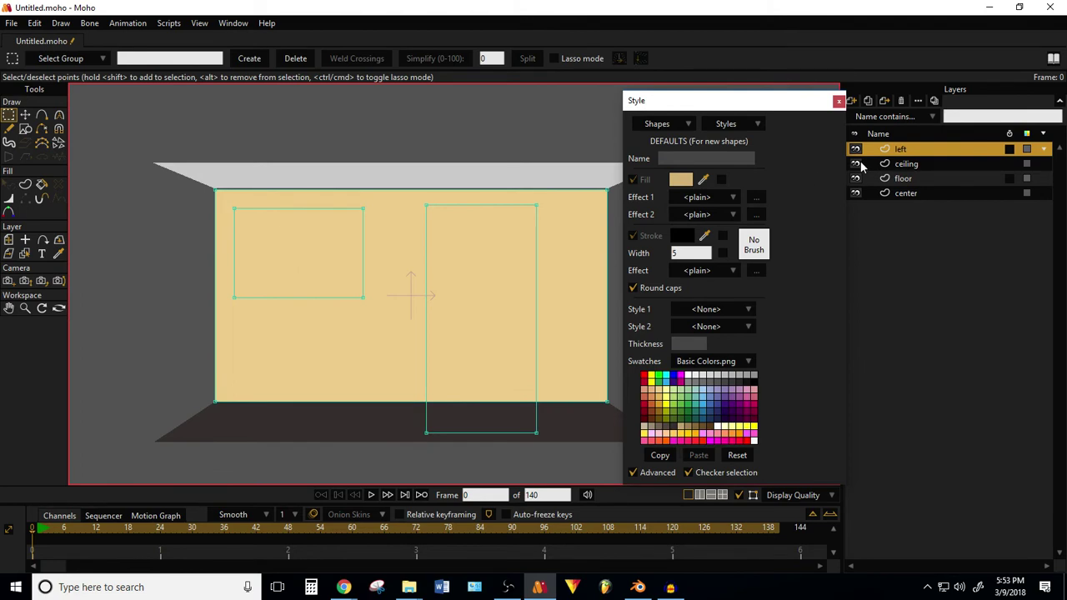
{"action": "left_click", "coordinate": [855, 193]}
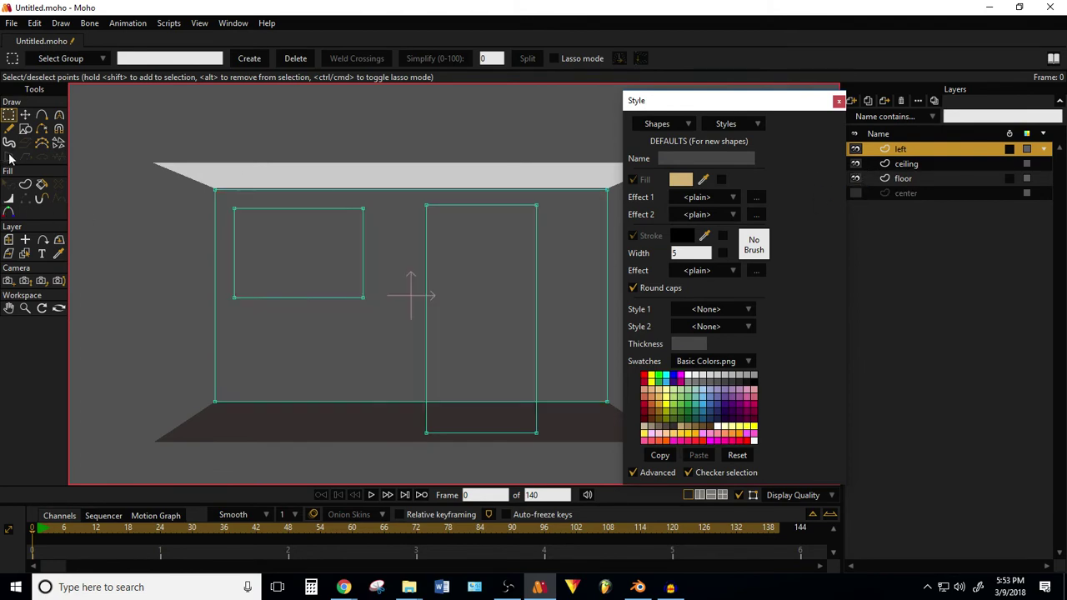
{"action": "left_click_drag", "start_coordinate": [547, 238], "coordinate": [447, 231]}
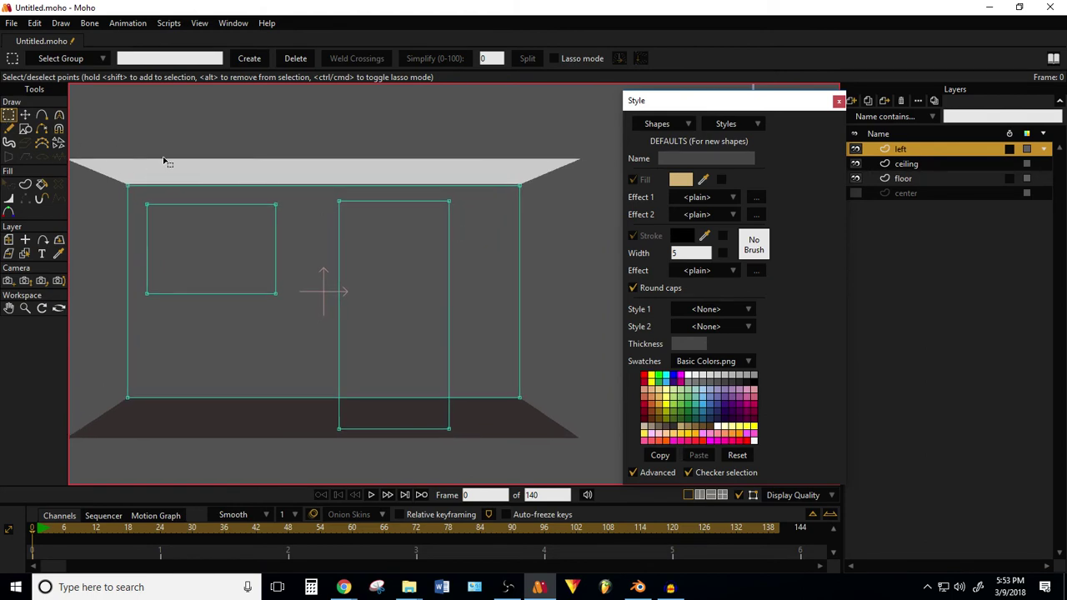
{"action": "key", "text": "ctrl+a"}
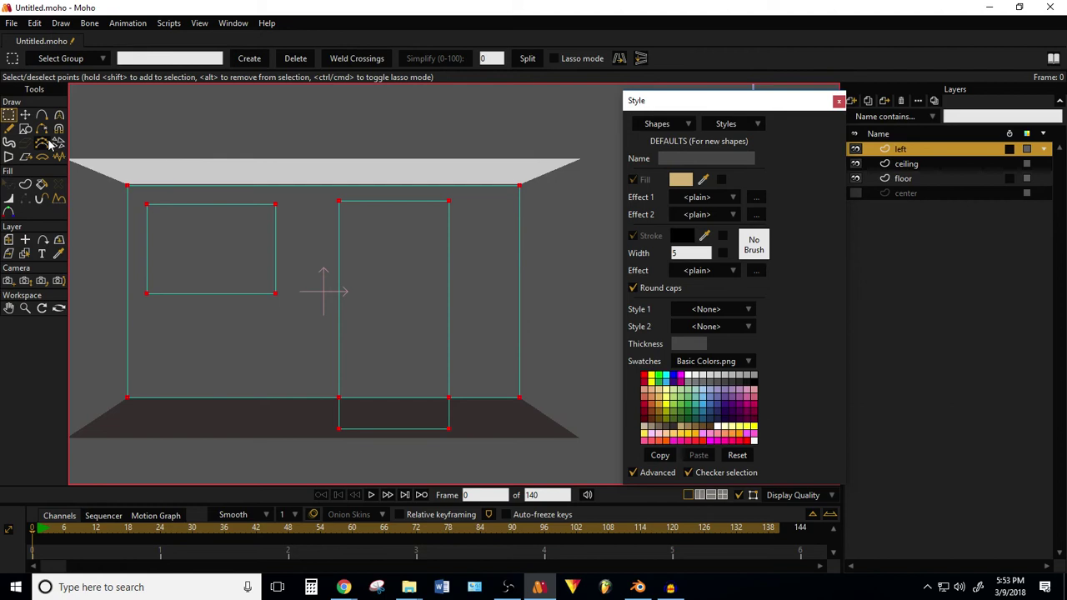
{"action": "left_click", "coordinate": [42, 129]}
{"action": "left_click", "coordinate": [419, 428]}
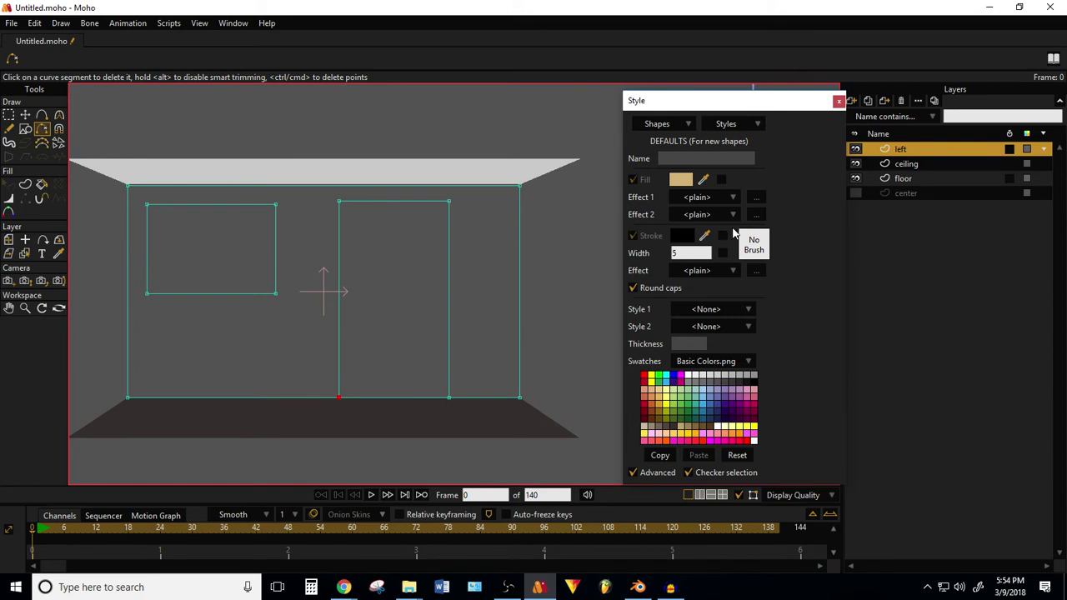
{"action": "left_click", "coordinate": [900, 165]}
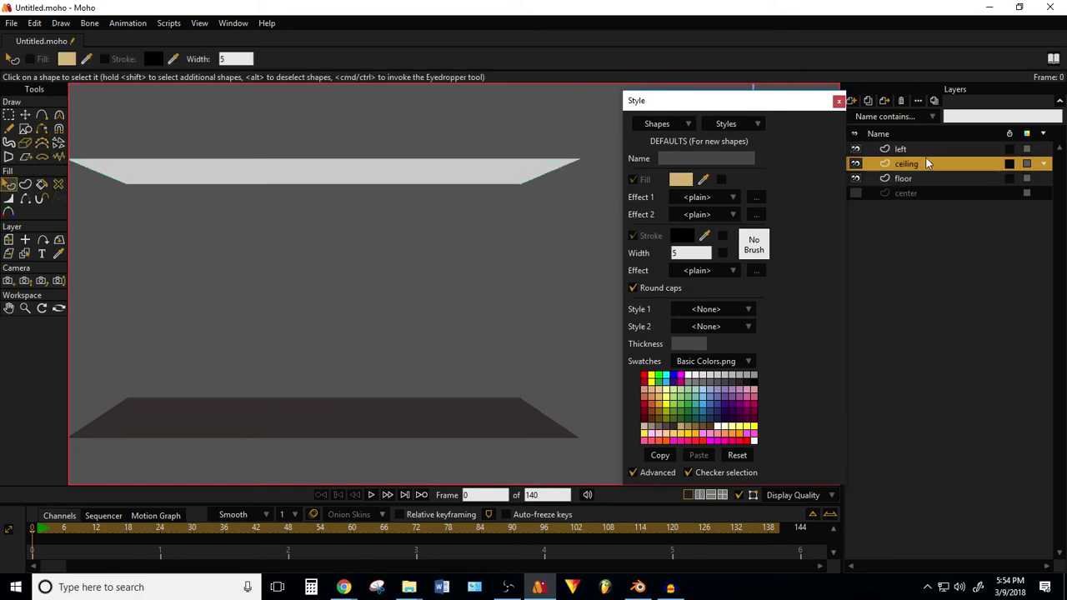
{"action": "left_click", "coordinate": [893, 151]}
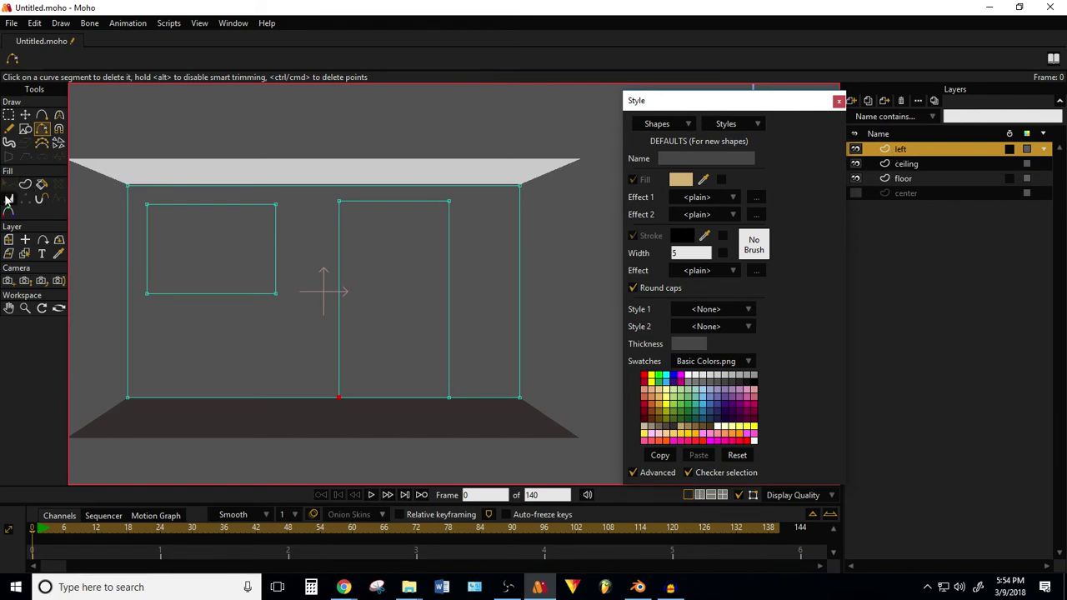
Step: Try filling the left wall region tan with the paint bucket, then undo it
{"action": "key", "text": "a"}
{"action": "left_click", "coordinate": [42, 184]}
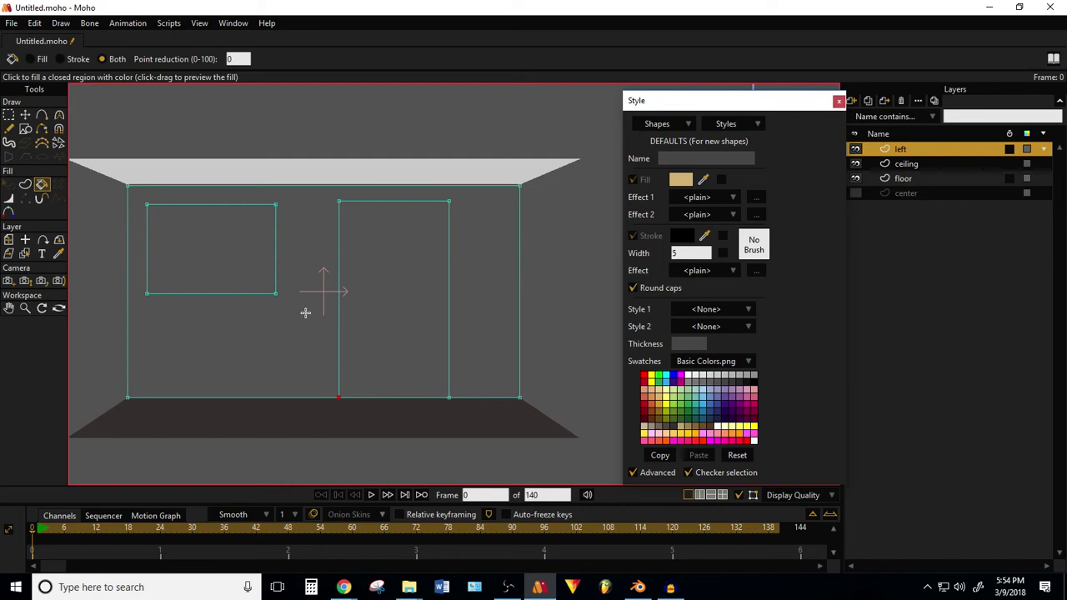
{"action": "left_click", "coordinate": [309, 327]}
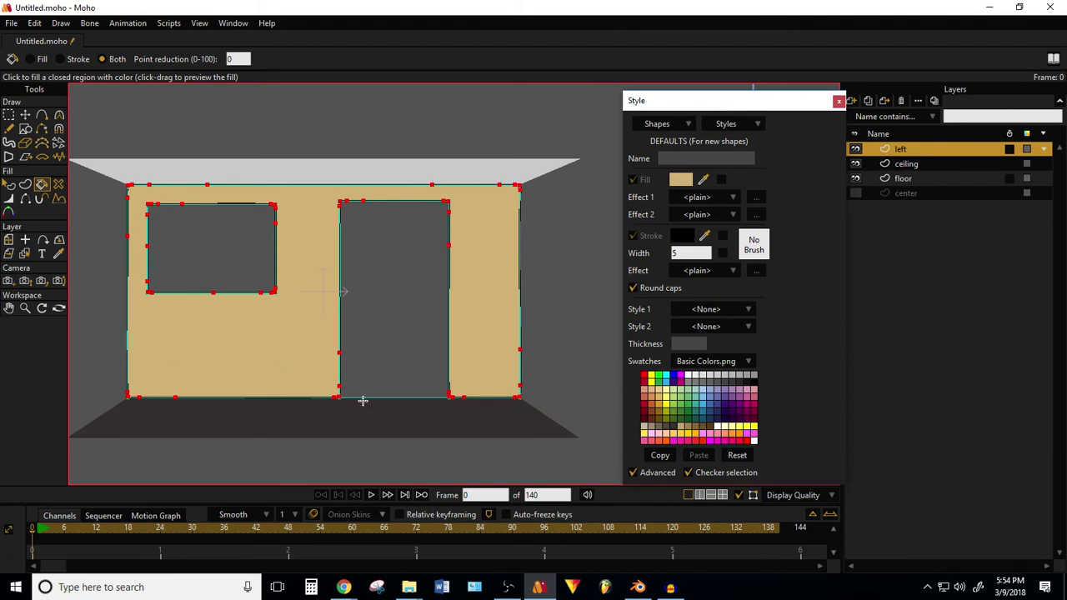
{"action": "key", "text": "ctrl+z"}
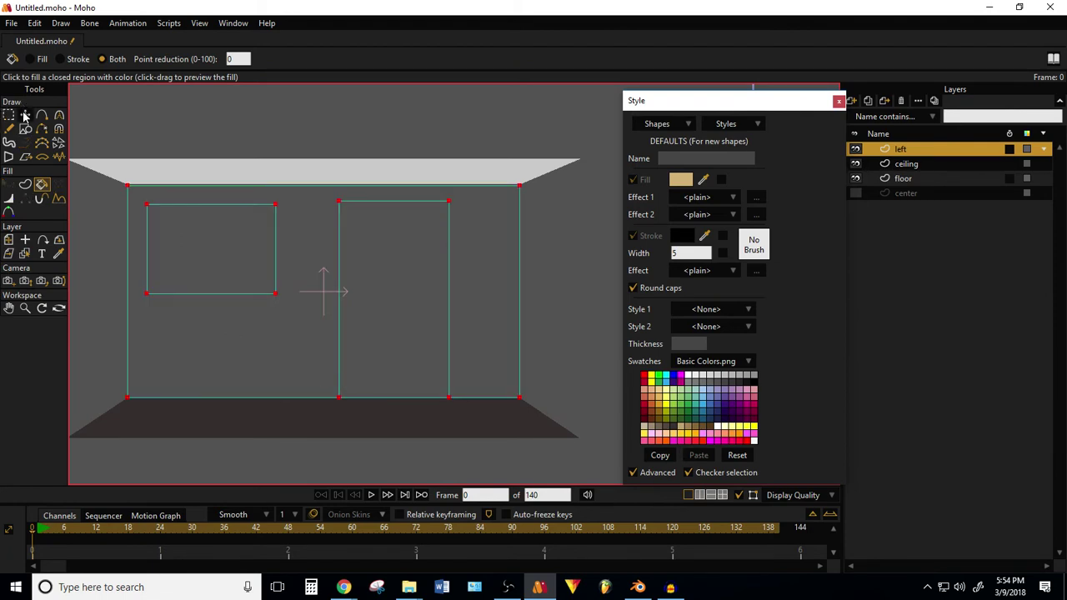
{"action": "key", "text": "t"}
{"action": "scroll", "coordinate": [151, 261], "scroll_direction": "up", "scroll_amount": 3}
{"action": "scroll", "coordinate": [381, 281], "scroll_direction": "down", "scroll_amount": 3}
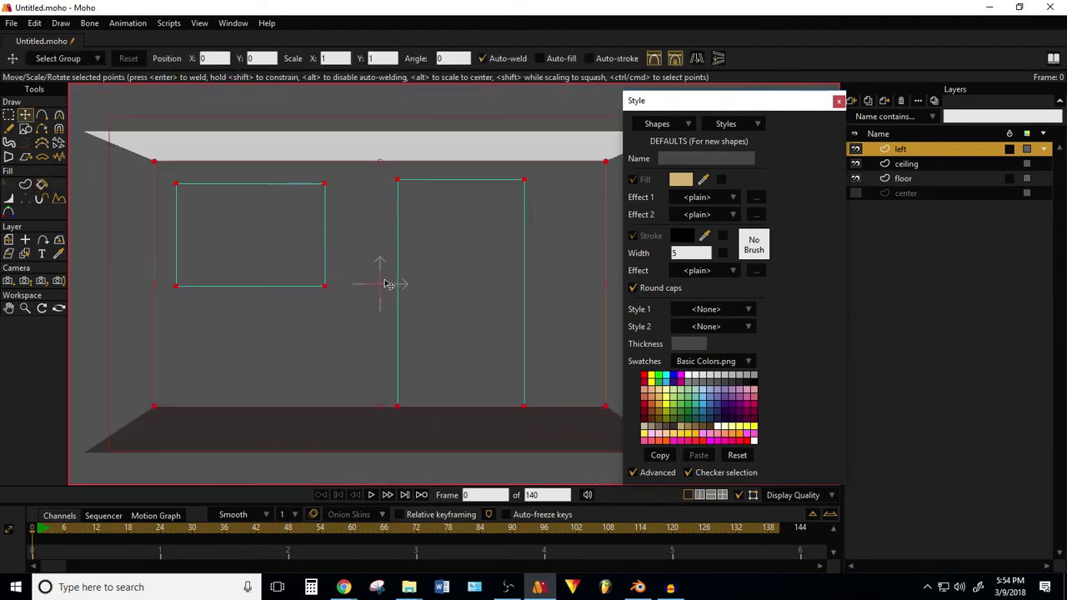
Step: Select the outer wall and door edges, try a tan fill again, and undo it
{"action": "left_click", "coordinate": [25, 184]}
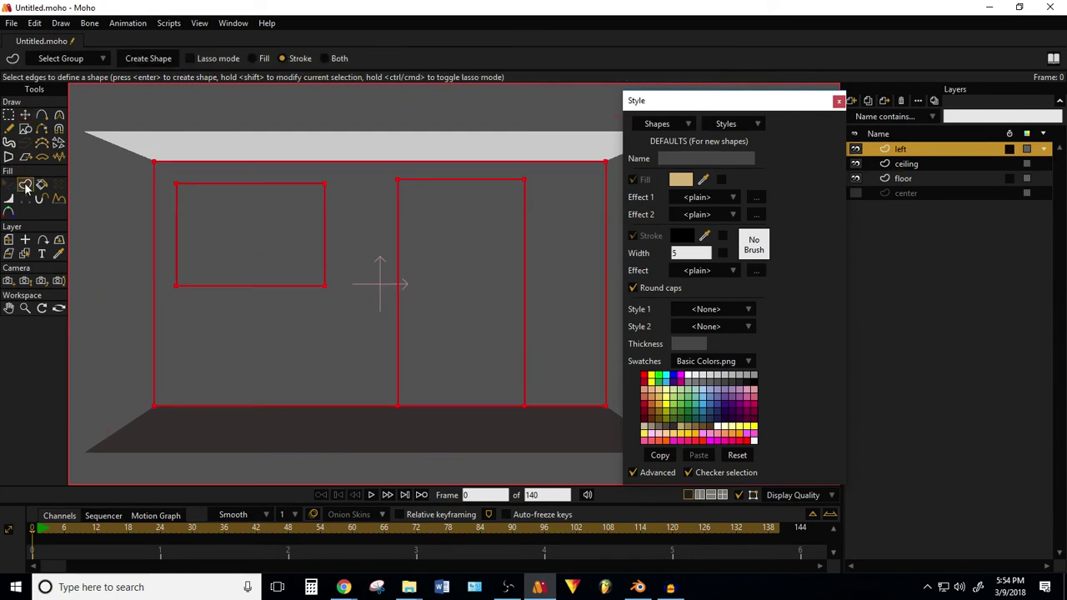
{"action": "left_click", "coordinate": [192, 163]}
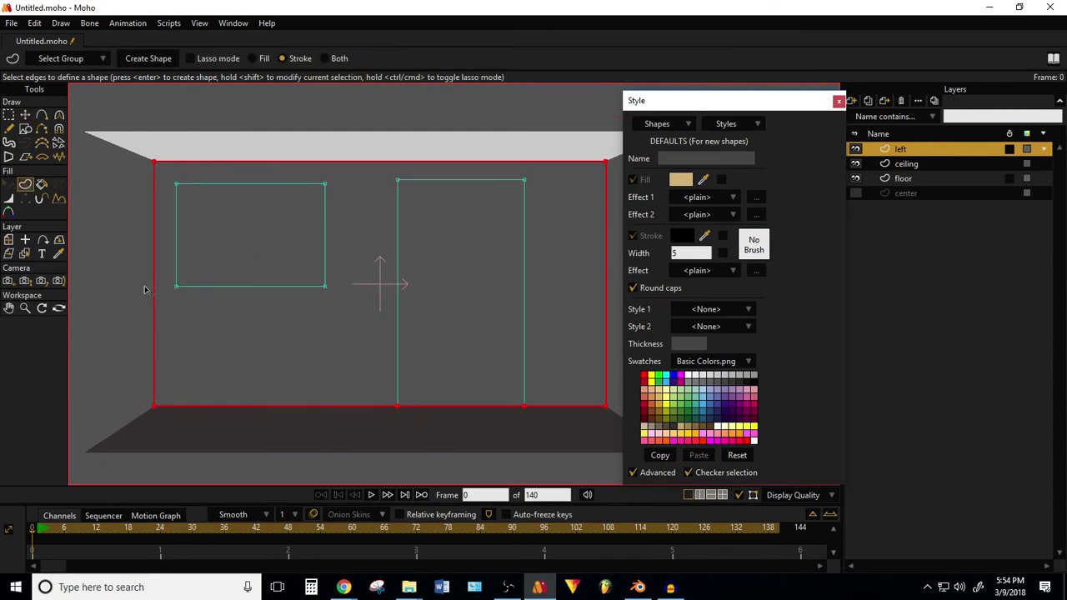
{"action": "left_click", "coordinate": [437, 182], "text": "shift"}
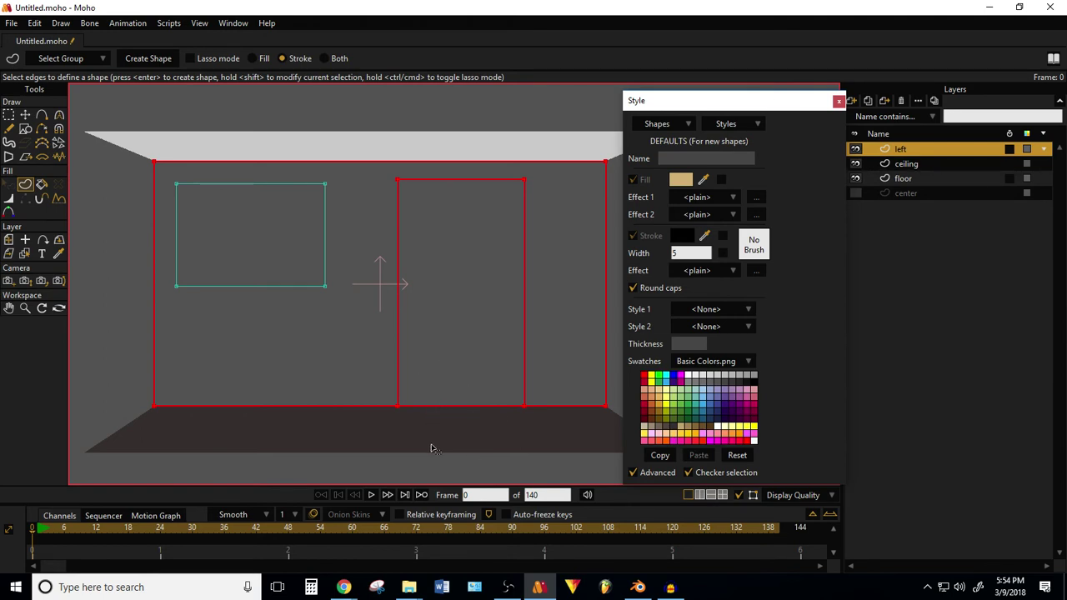
{"action": "left_click", "coordinate": [42, 184]}
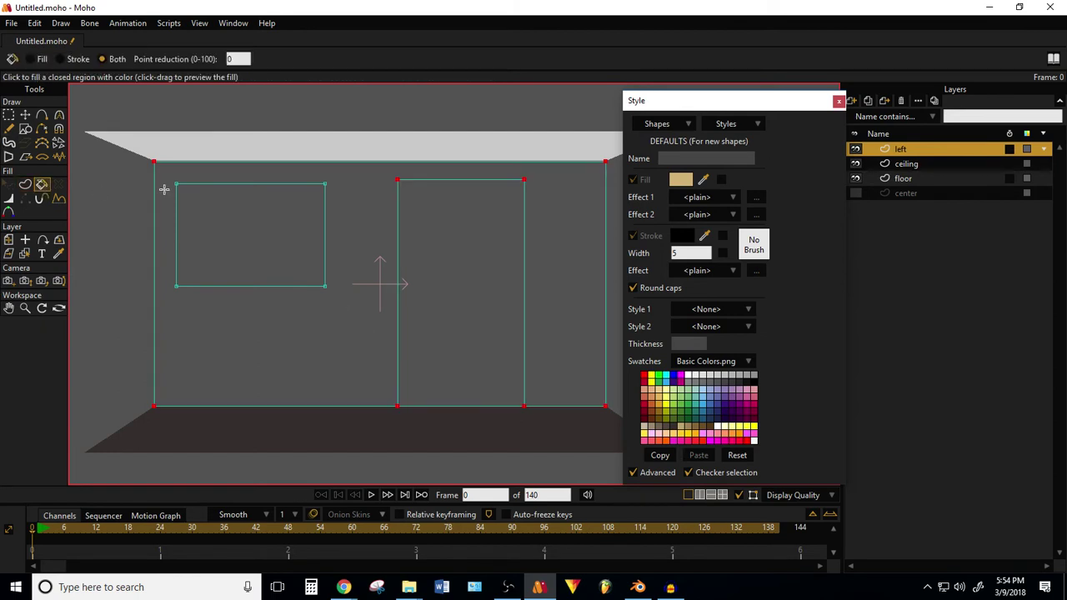
{"action": "left_click", "coordinate": [166, 186]}
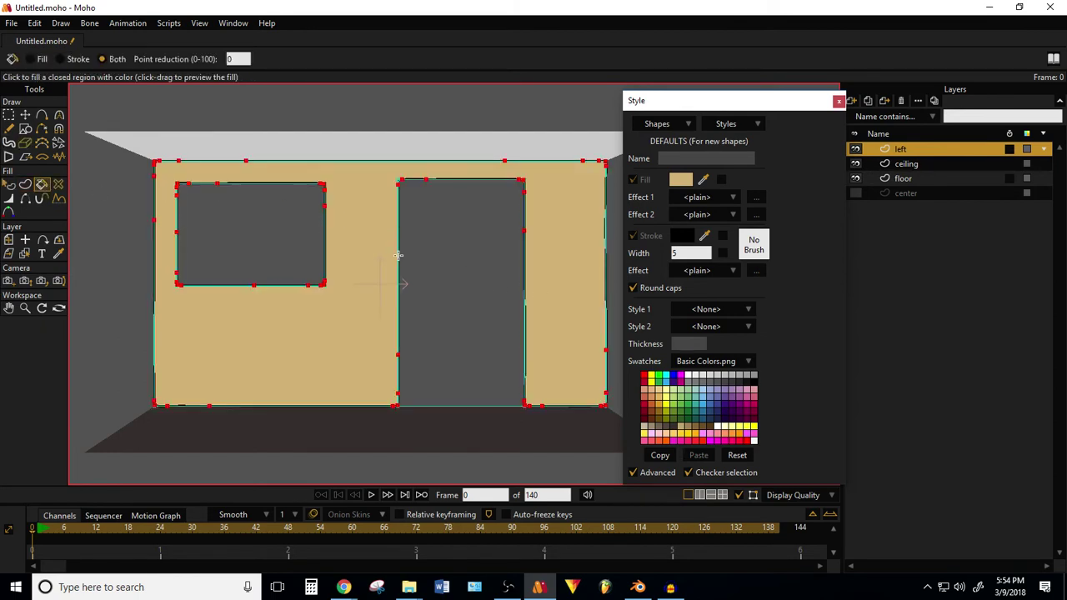
{"action": "key", "text": "ctrl+z"}
Step: Add a point on the doorway's bottom edge and build a shape from the wall and door edges
{"action": "left_click", "coordinate": [42, 114]}
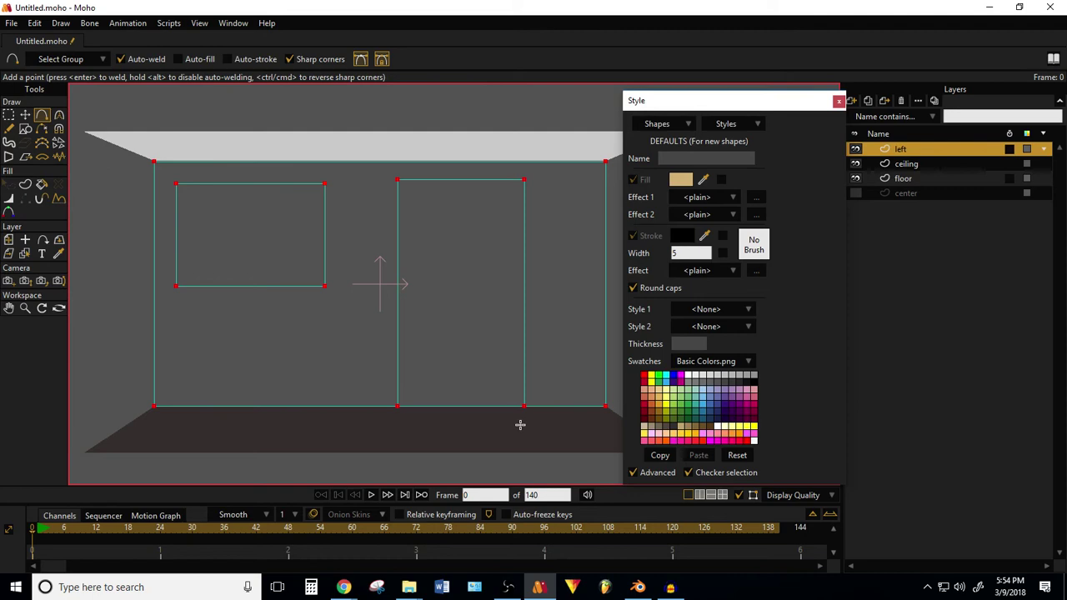
{"action": "left_click", "coordinate": [458, 405]}
{"action": "left_click", "coordinate": [25, 185]}
{"action": "left_click", "coordinate": [165, 164]}
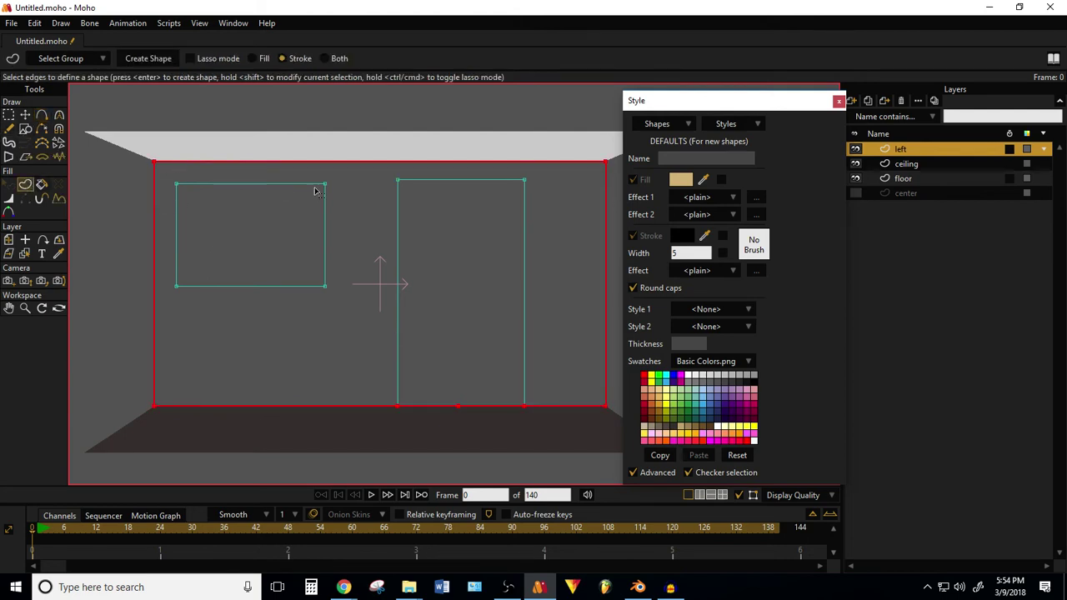
{"action": "left_click", "coordinate": [408, 183], "text": "shift"}
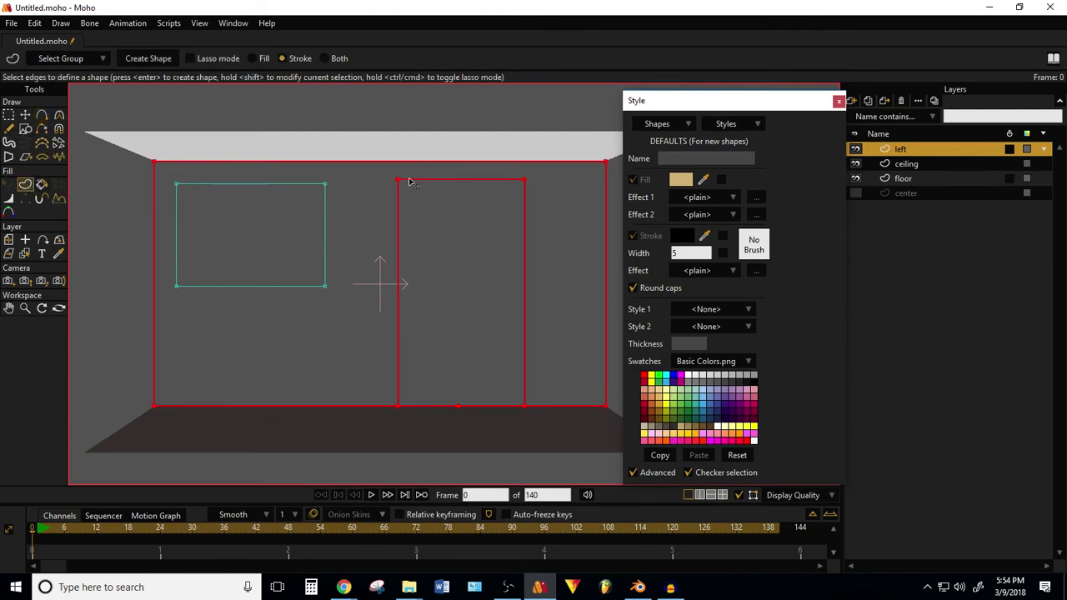
{"action": "left_click", "coordinate": [456, 407], "text": "shift"}
{"action": "left_click", "coordinate": [163, 59]}
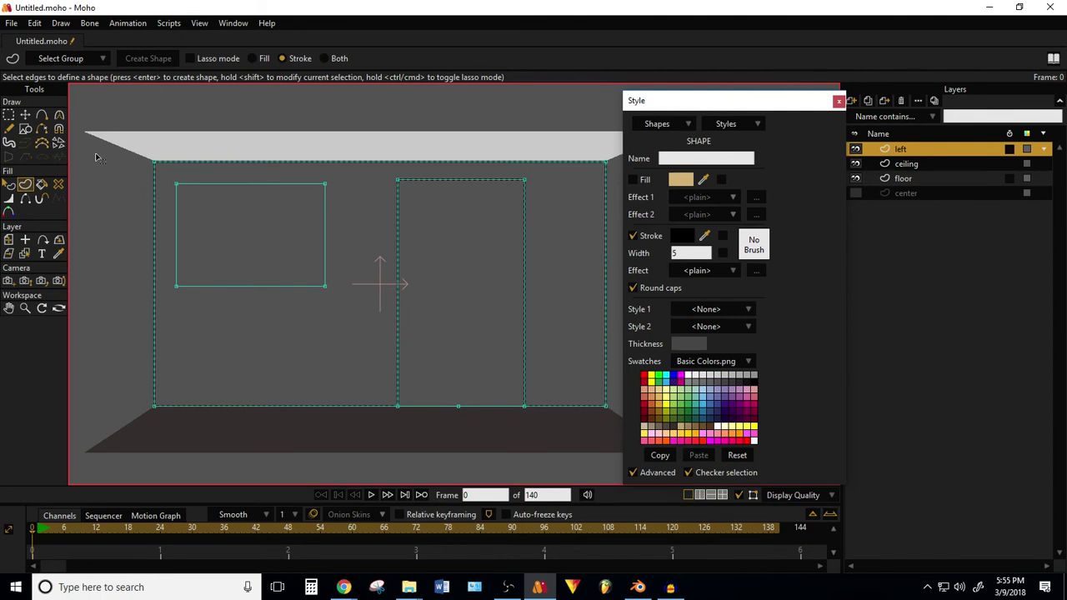
Step: Create a fill-only tan wall shape that leaves the window and doorway open
{"action": "left_click", "coordinate": [167, 186]}
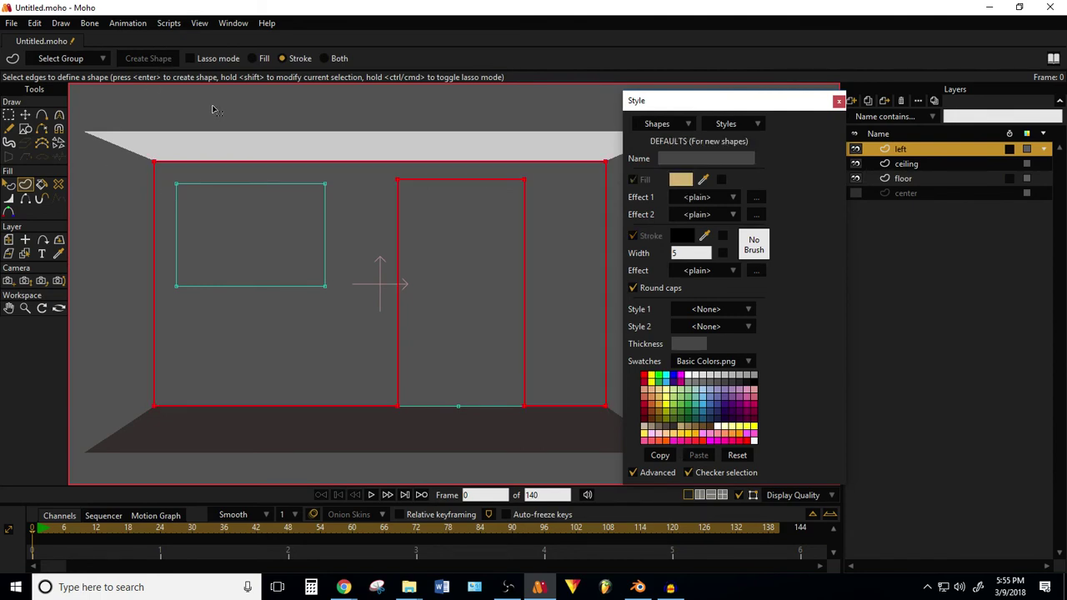
{"action": "left_click", "coordinate": [253, 58]}
{"action": "left_click", "coordinate": [135, 57]}
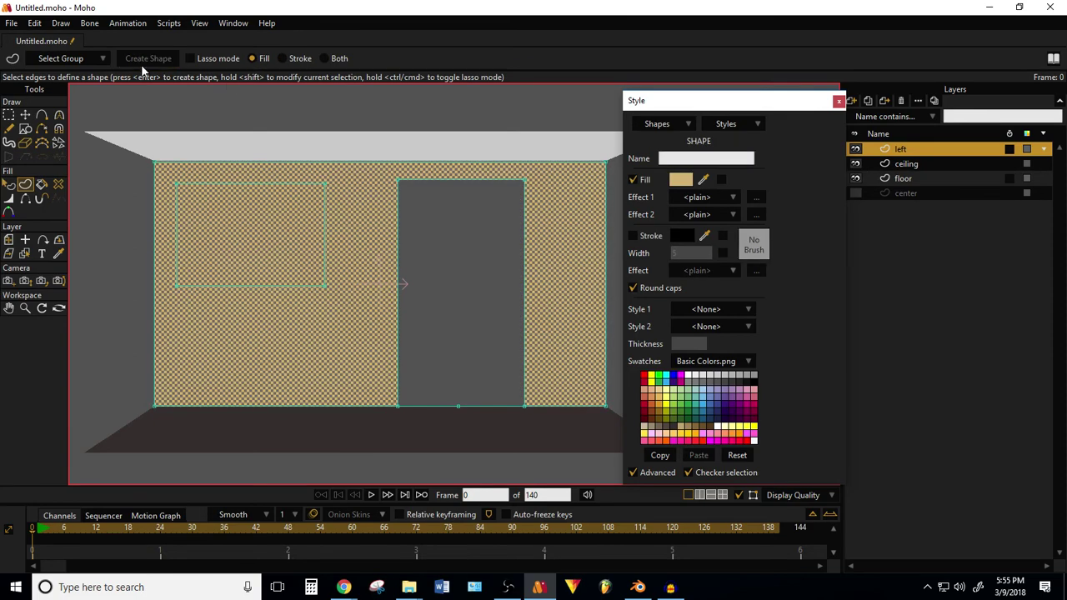
{"action": "left_click", "coordinate": [254, 188]}
{"action": "left_click", "coordinate": [254, 185], "text": "shift"}
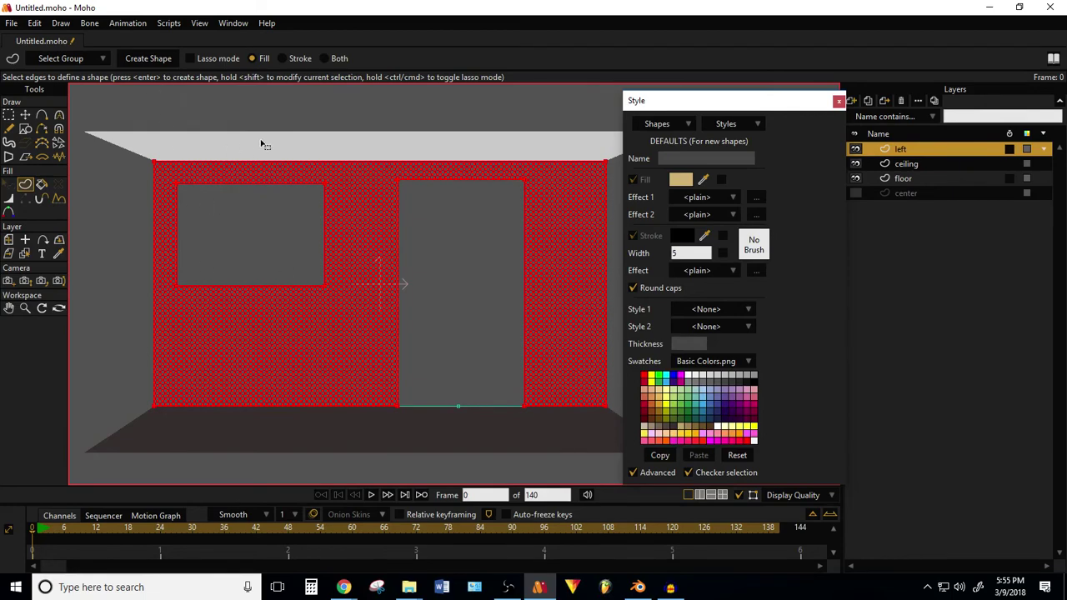
{"action": "left_click", "coordinate": [148, 58]}
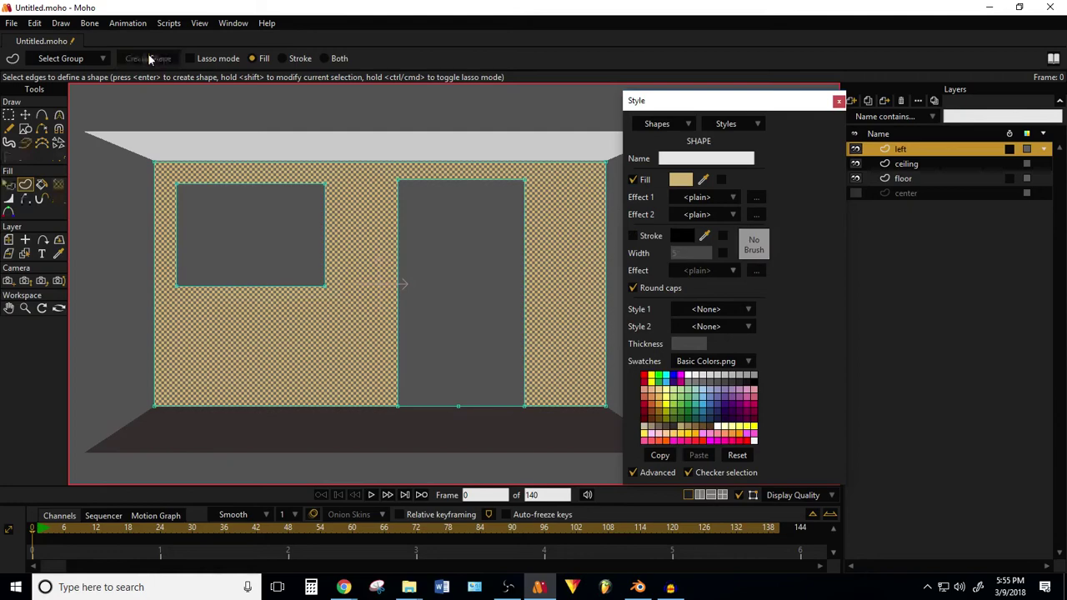
Step: Create a window shape filled with a partly transparent blue
{"action": "left_click", "coordinate": [214, 188]}
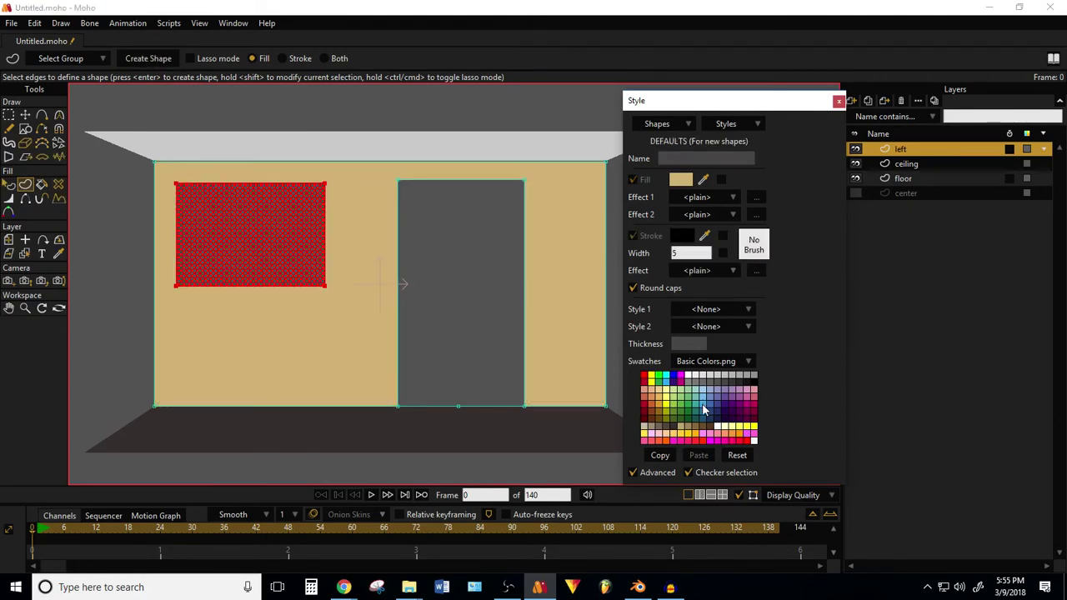
{"action": "left_click", "coordinate": [704, 405]}
{"action": "left_click", "coordinate": [679, 180]}
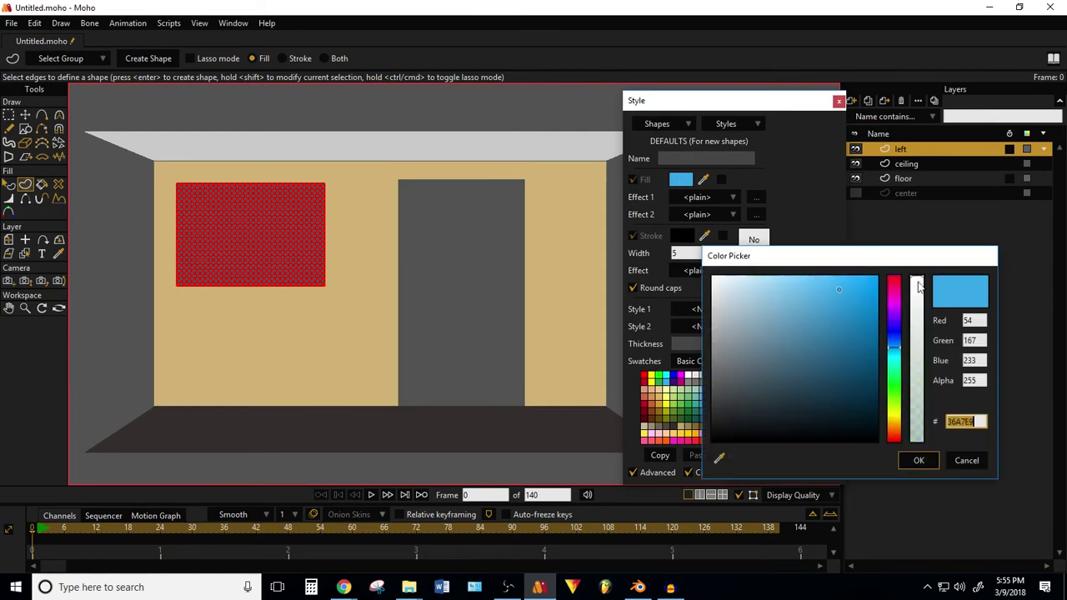
{"action": "left_click_drag", "start_coordinate": [916, 288], "coordinate": [920, 360]}
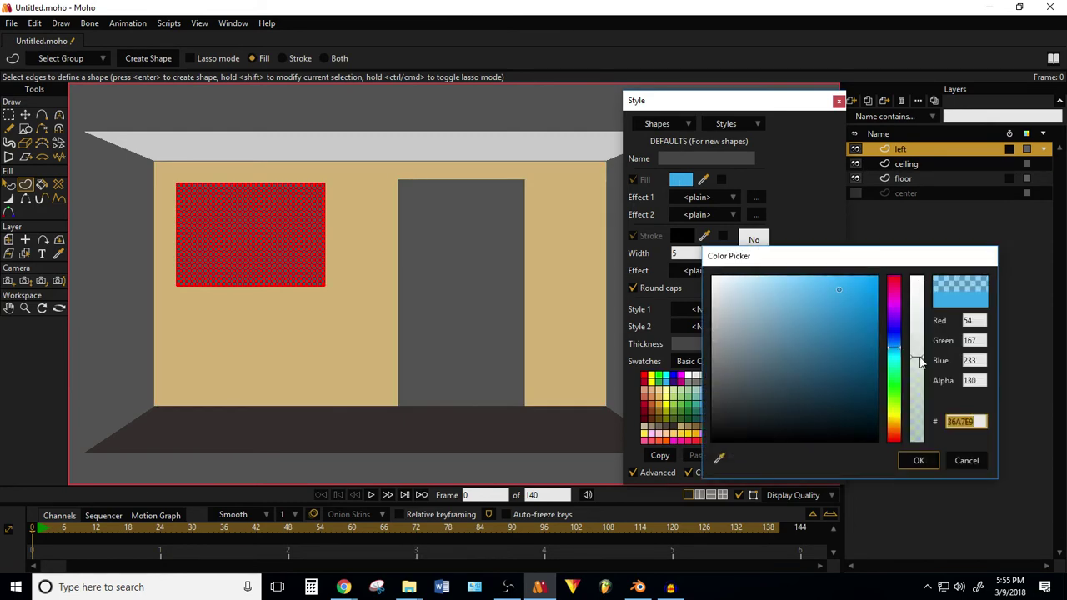
{"action": "left_click", "coordinate": [930, 459]}
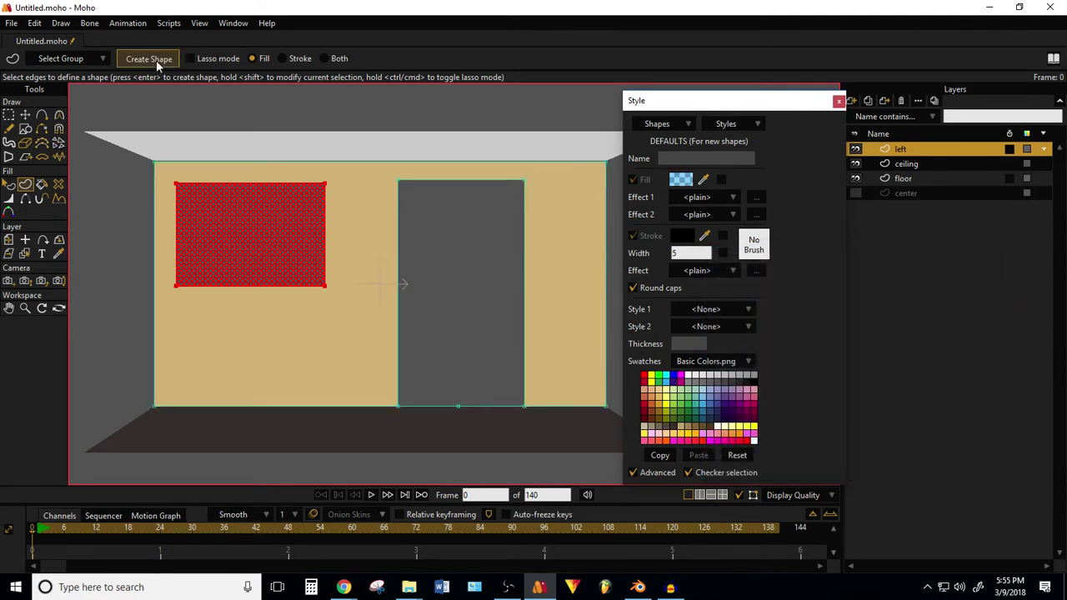
{"action": "left_click", "coordinate": [156, 60]}
Step: Make the blue window shape more transparent, giving 36A7E9 at alpha 130
{"action": "left_click", "coordinate": [7, 183]}
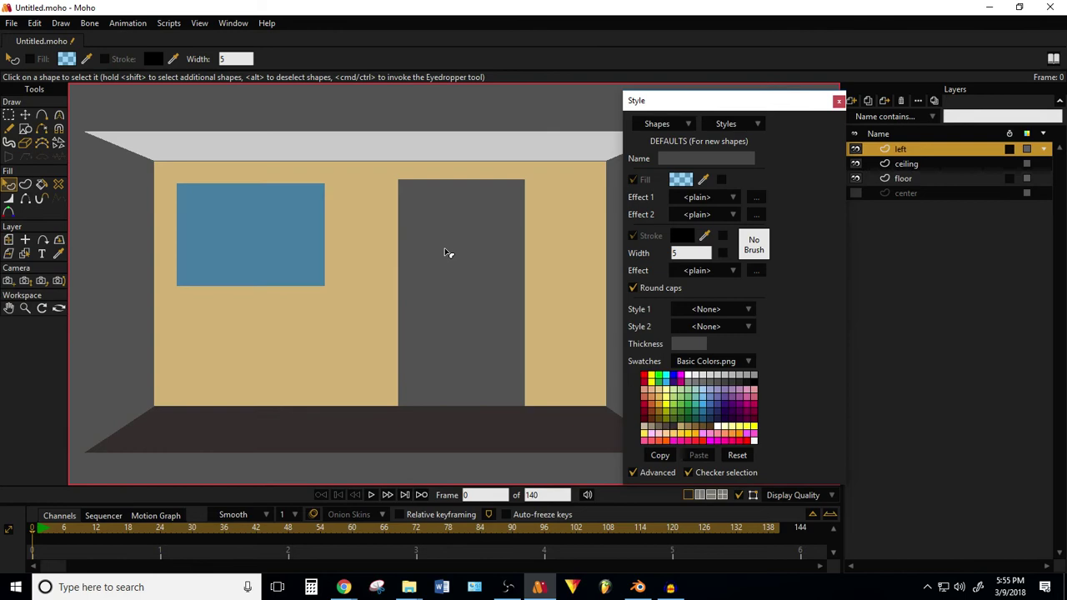
{"action": "scroll", "coordinate": [450, 250], "scroll_direction": "down", "scroll_amount": 3}
{"action": "scroll", "coordinate": [450, 250], "scroll_direction": "up", "scroll_amount": 2}
{"action": "left_click", "coordinate": [359, 254]}
{"action": "left_click", "coordinate": [706, 185]}
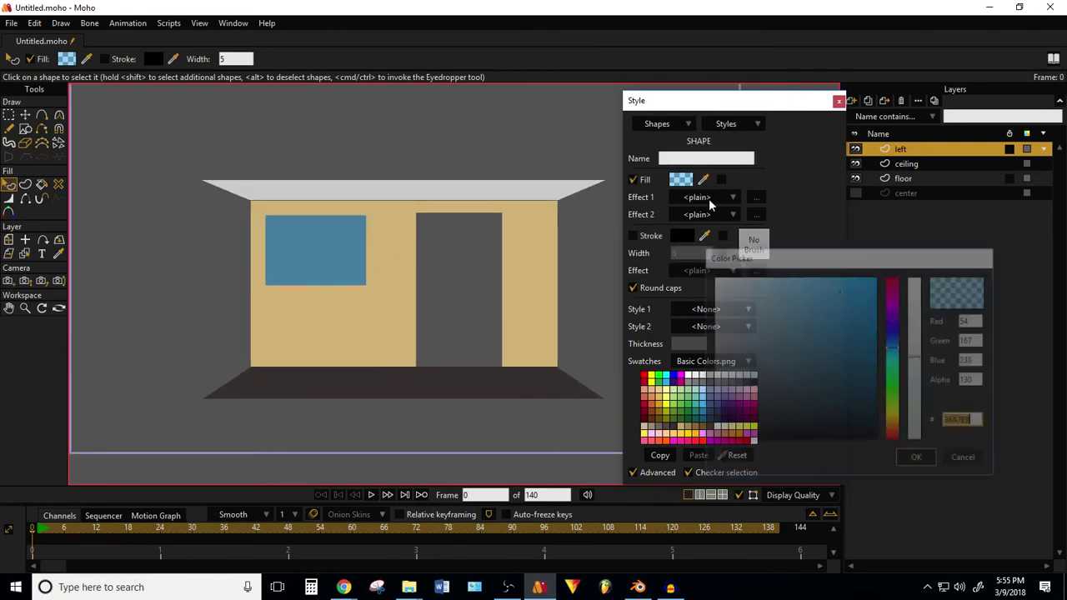
{"action": "left_click_drag", "start_coordinate": [916, 350], "coordinate": [916, 382]}
{"action": "left_click", "coordinate": [917, 460]}
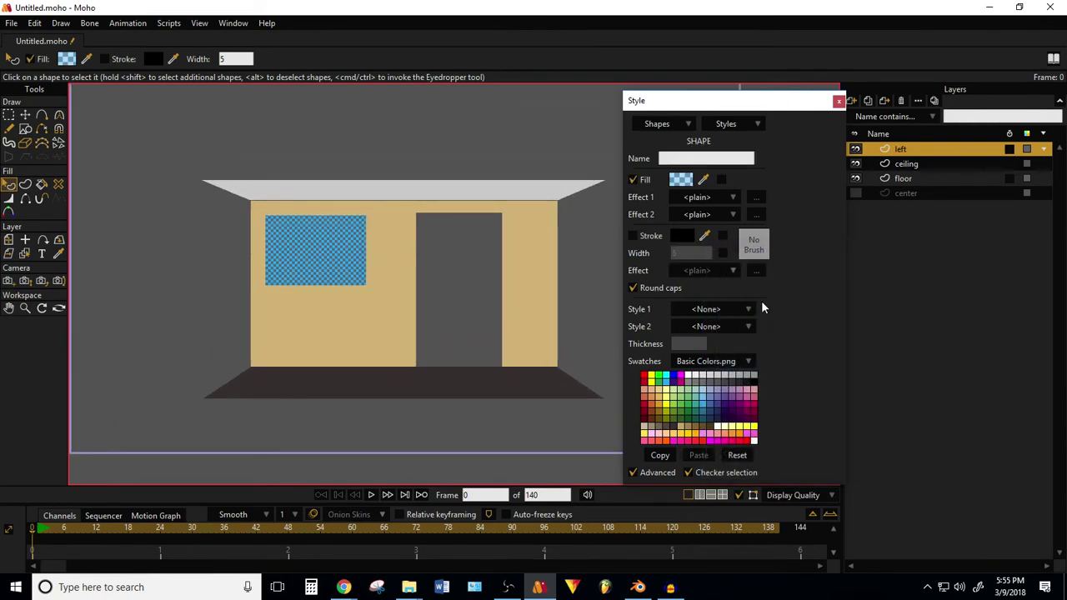
{"action": "left_click", "coordinate": [600, 250]}
{"action": "scroll", "coordinate": [485, 229], "scroll_direction": "down", "scroll_amount": 2}
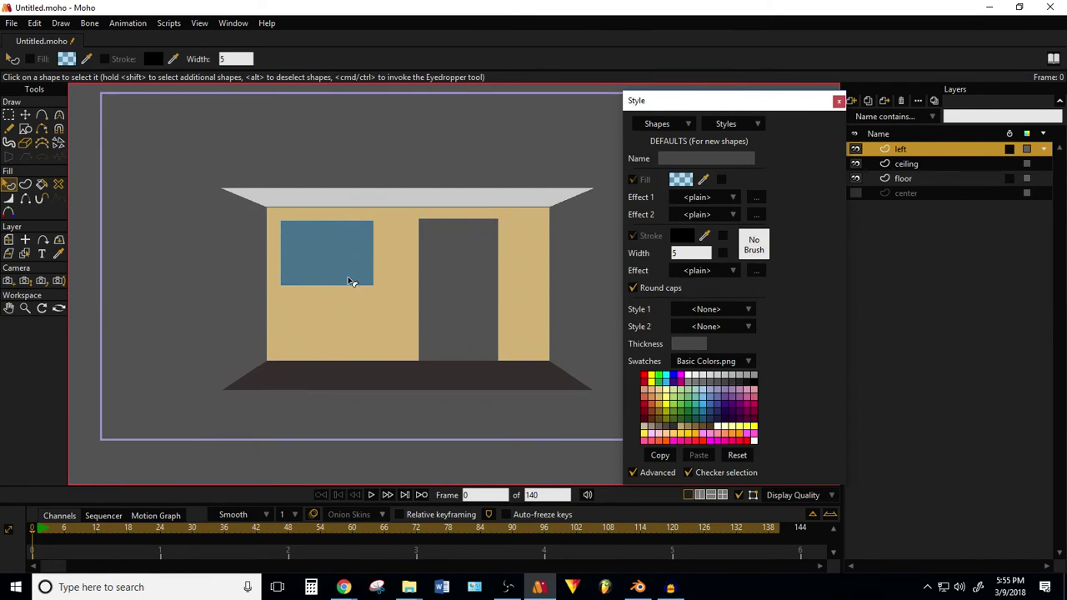
Step: Select the wall's left-edge points and place the layer's rotation origin on that edge
{"action": "left_click", "coordinate": [9, 117]}
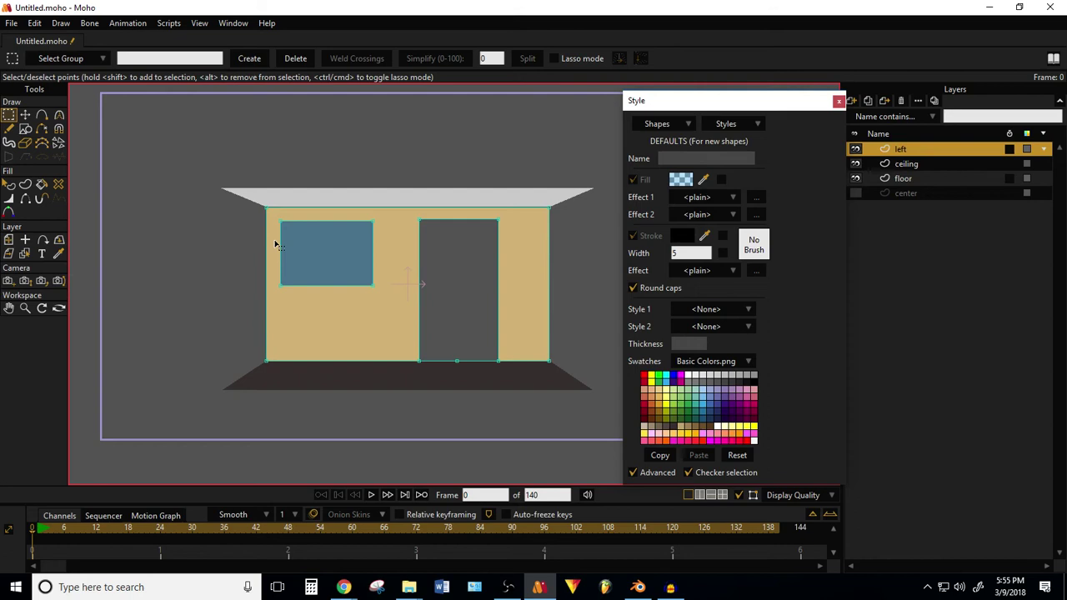
{"action": "left_click_drag", "start_coordinate": [243, 178], "coordinate": [283, 393]}
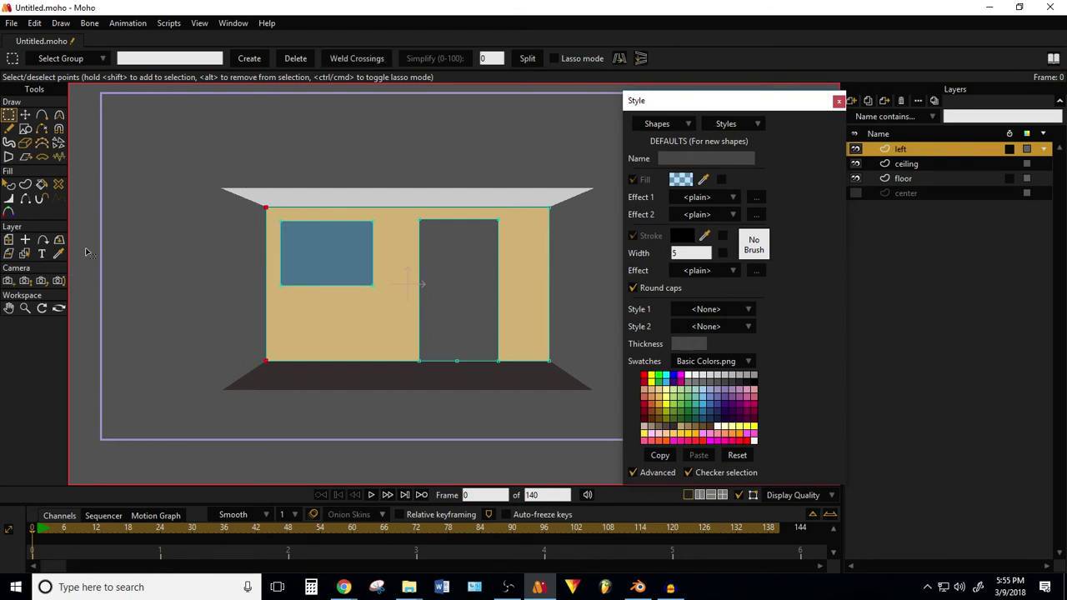
{"action": "left_click_drag", "start_coordinate": [544, 192], "coordinate": [577, 409]}
{"action": "left_click_drag", "start_coordinate": [255, 185], "coordinate": [272, 385]}
{"action": "left_click", "coordinate": [25, 240]}
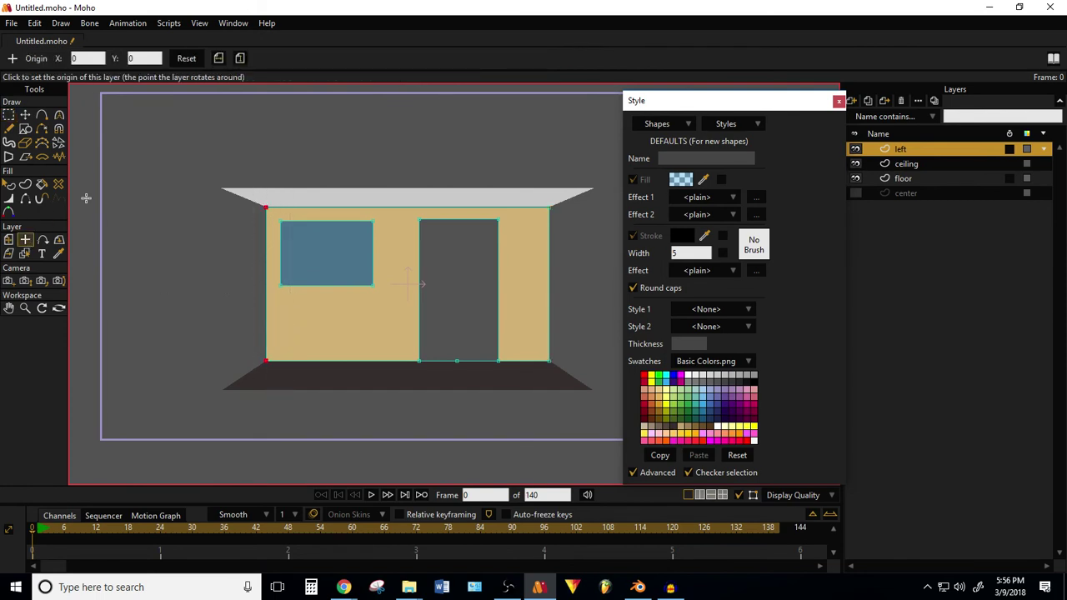
{"action": "left_click", "coordinate": [26, 114]}
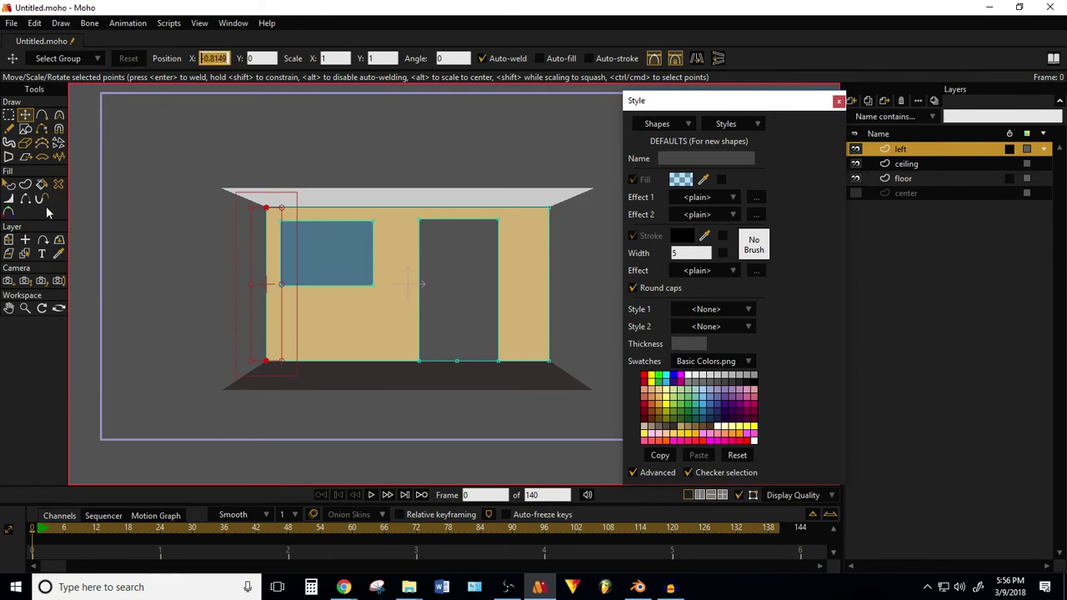
{"action": "left_click", "coordinate": [25, 240]}
{"action": "left_click", "coordinate": [101, 59]}
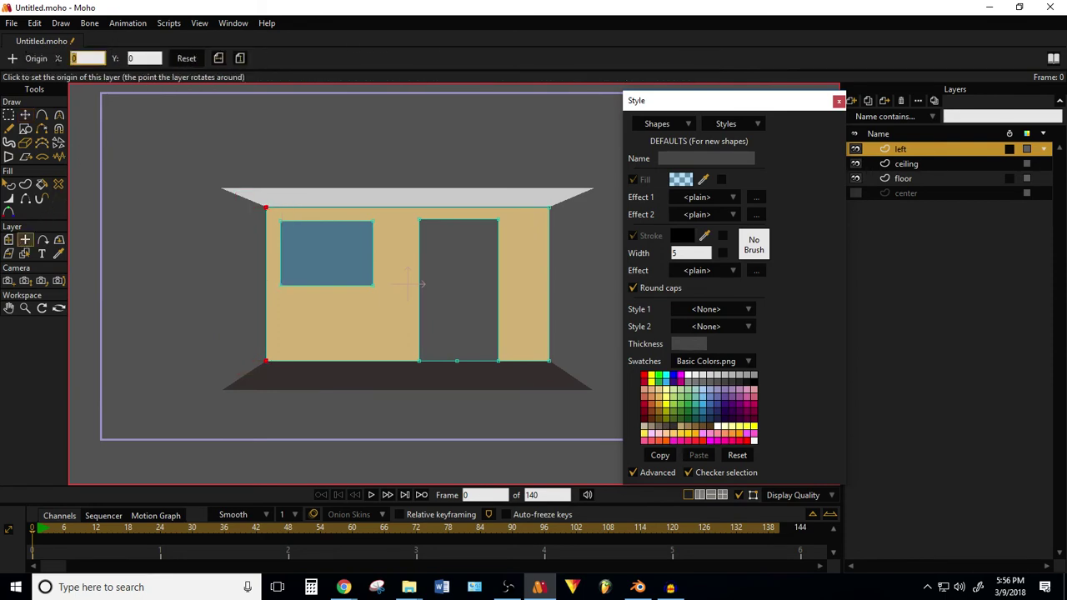
Step: Rotate the left wall layer to -90° around its Y axis
{"action": "left_click", "coordinate": [60, 240]}
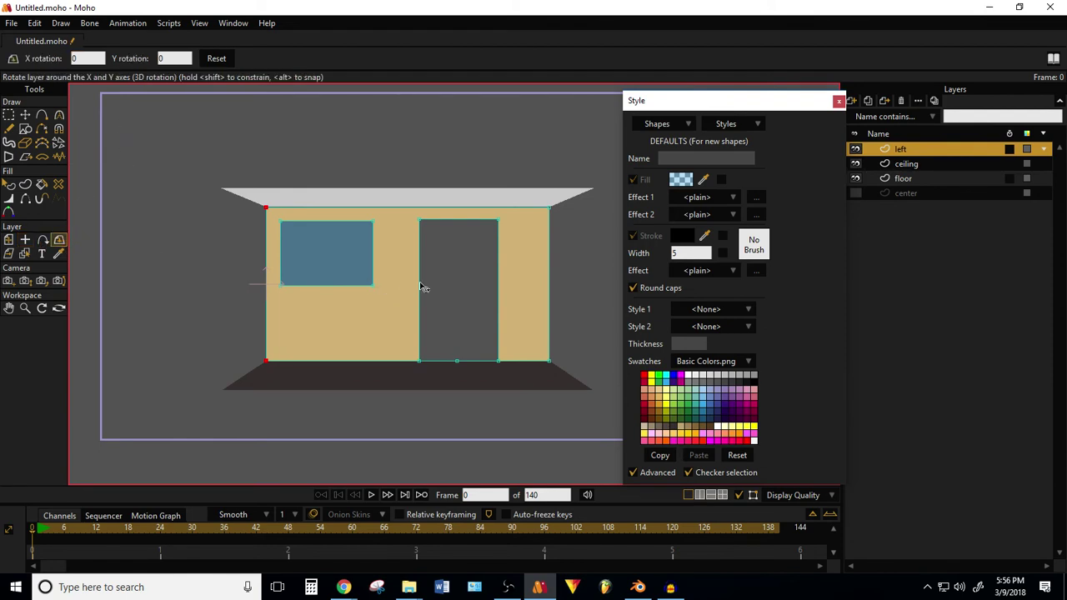
{"action": "left_click_drag", "start_coordinate": [428, 285], "coordinate": [46, 242]}
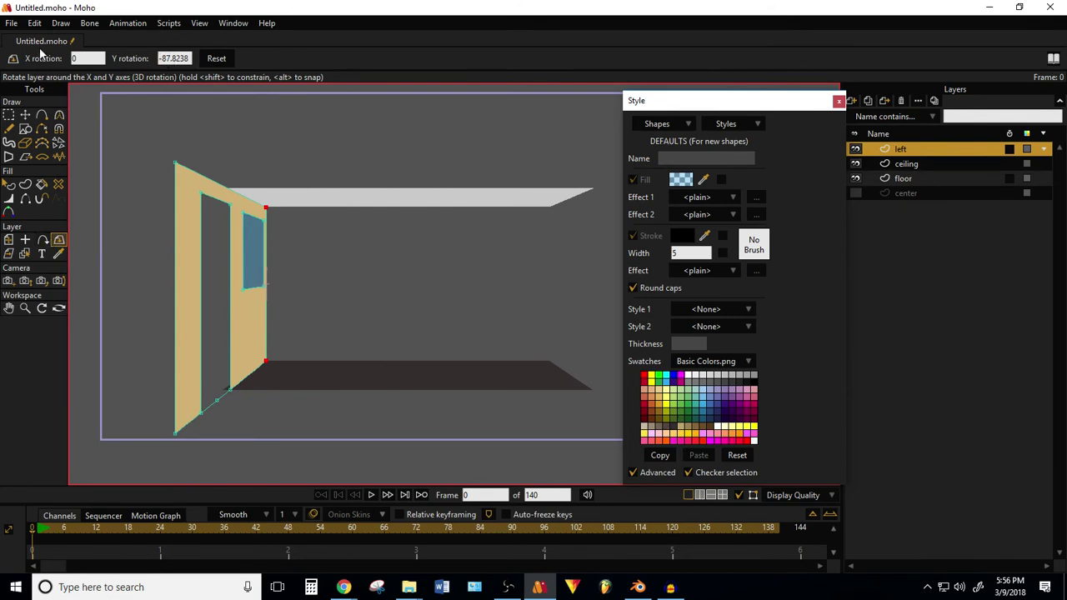
{"action": "double_click", "coordinate": [190, 58]}
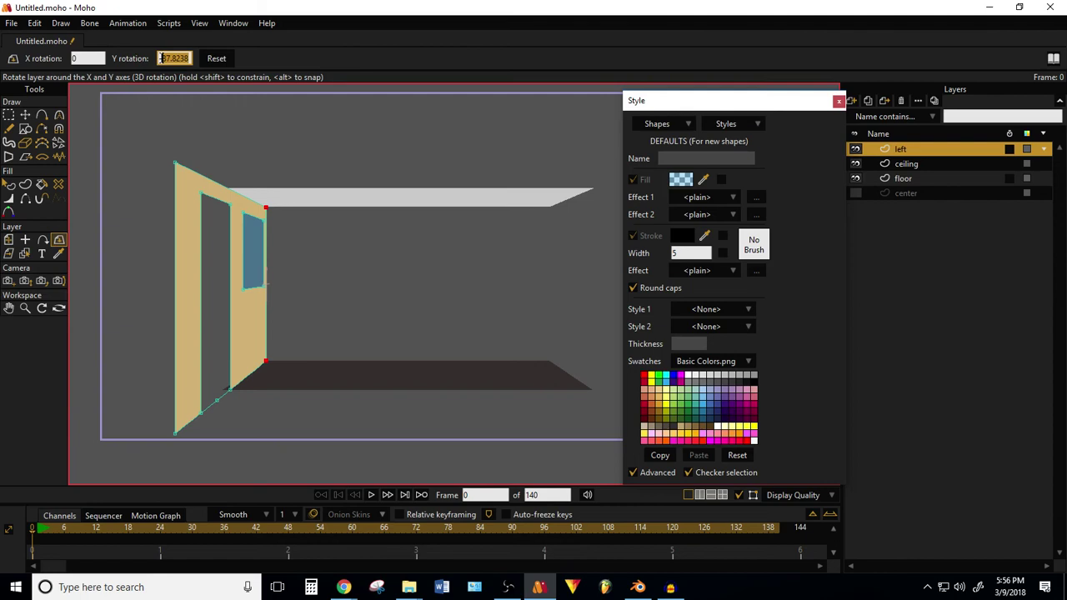
{"action": "type", "text": "60"}
{"action": "key", "text": "Return"}
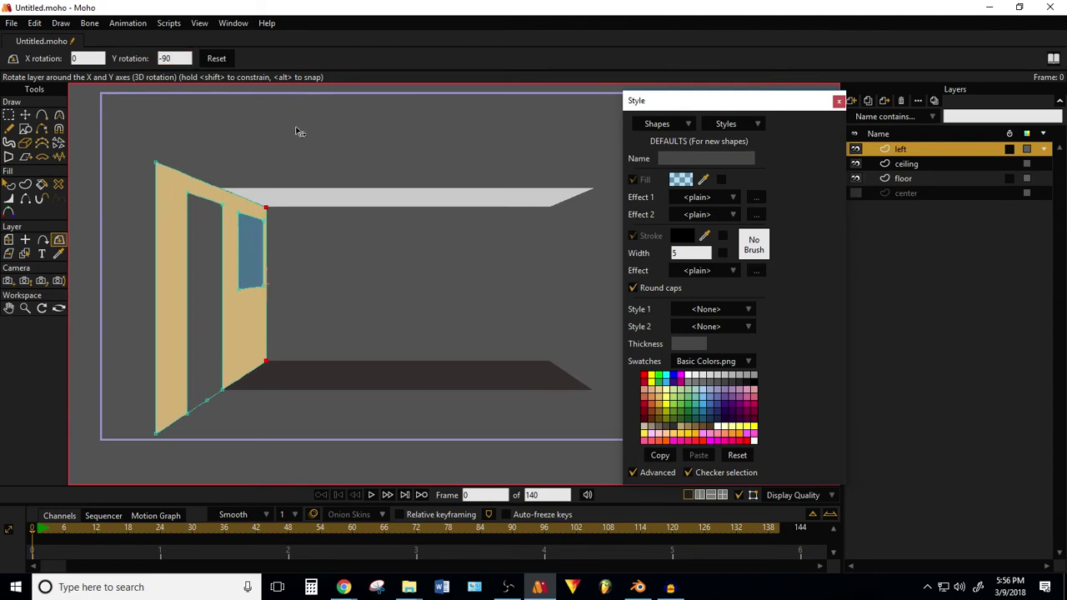
{"action": "scroll", "coordinate": [309, 203], "scroll_direction": "down", "scroll_amount": 2}
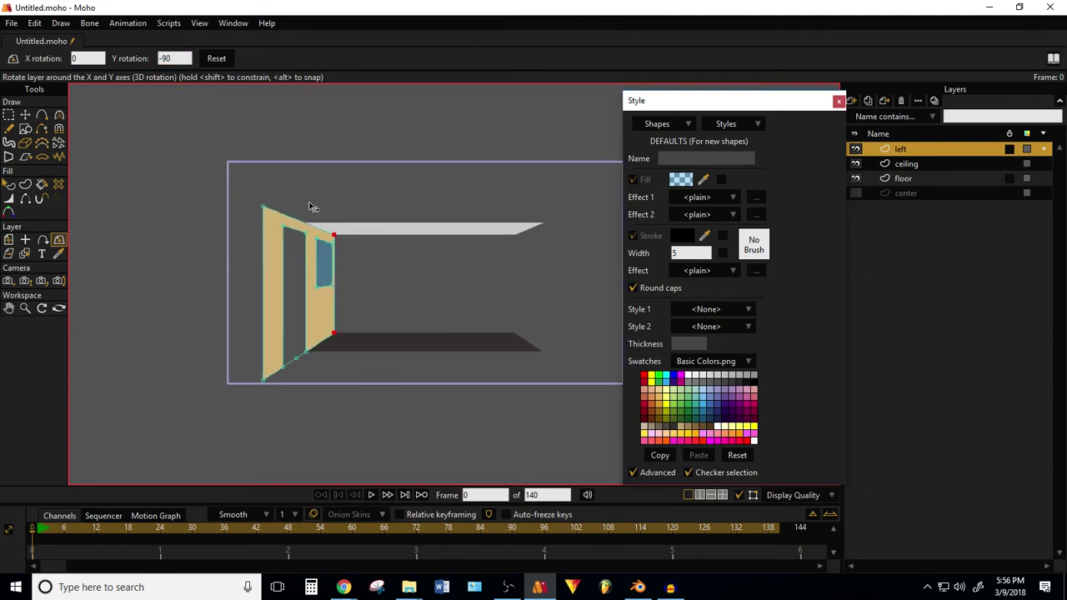
Step: Pull the floor's front edge down and outward
{"action": "left_click", "coordinate": [899, 179]}
{"action": "left_click", "coordinate": [9, 114]}
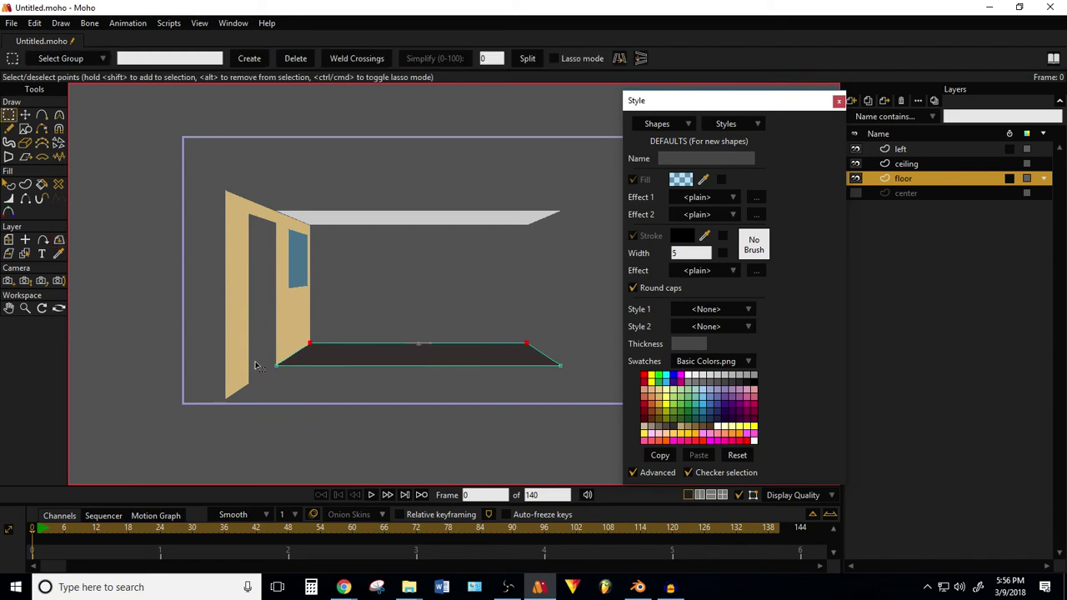
{"action": "left_click", "coordinate": [25, 114]}
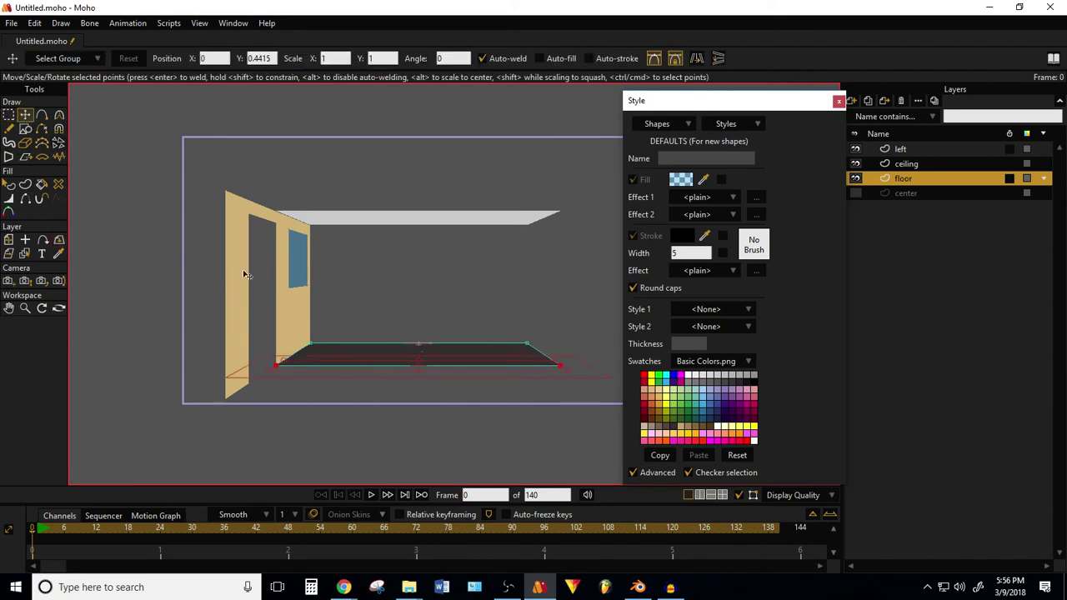
{"action": "left_click_drag", "start_coordinate": [442, 367], "coordinate": [440, 401]}
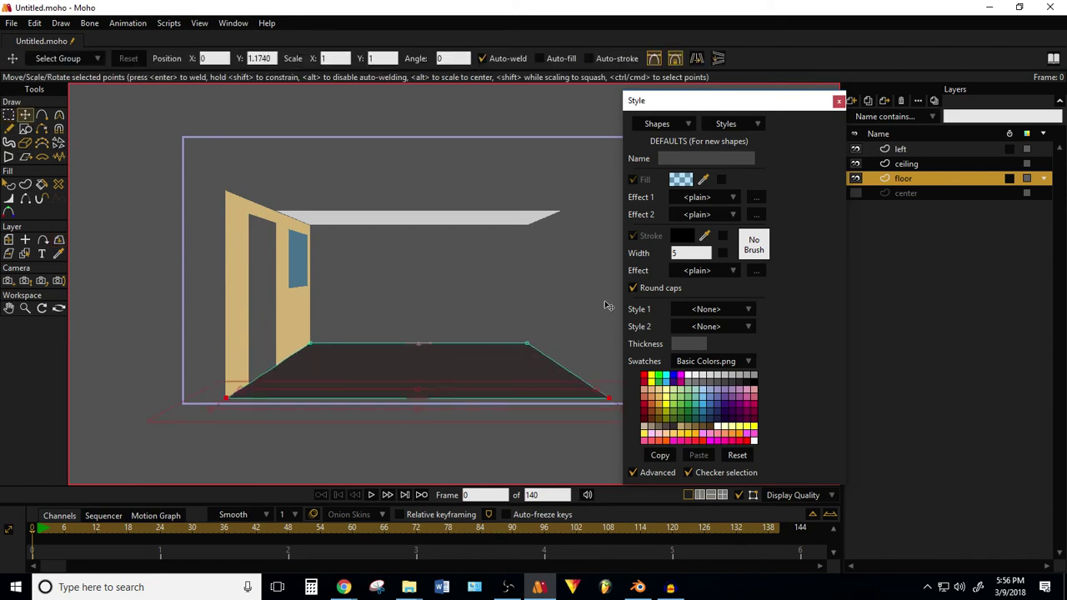
Step: Pull the ceiling's front edge up and outward
{"action": "left_click", "coordinate": [894, 164]}
{"action": "left_click", "coordinate": [8, 114]}
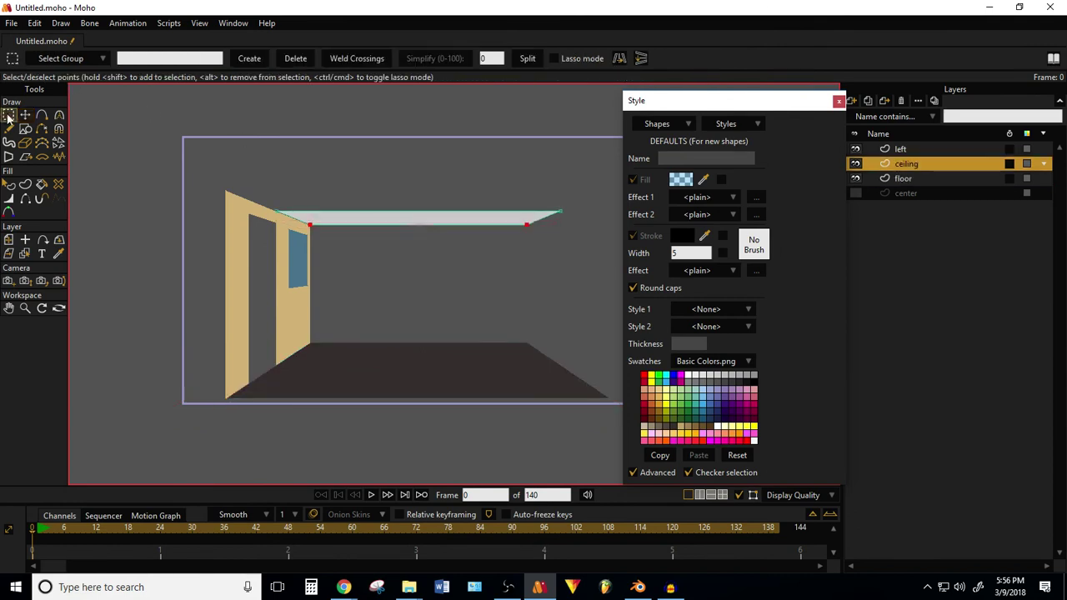
{"action": "left_click_drag", "start_coordinate": [270, 186], "coordinate": [583, 228]}
{"action": "left_click", "coordinate": [25, 114]}
{"action": "left_click_drag", "start_coordinate": [419, 210], "coordinate": [437, 194]}
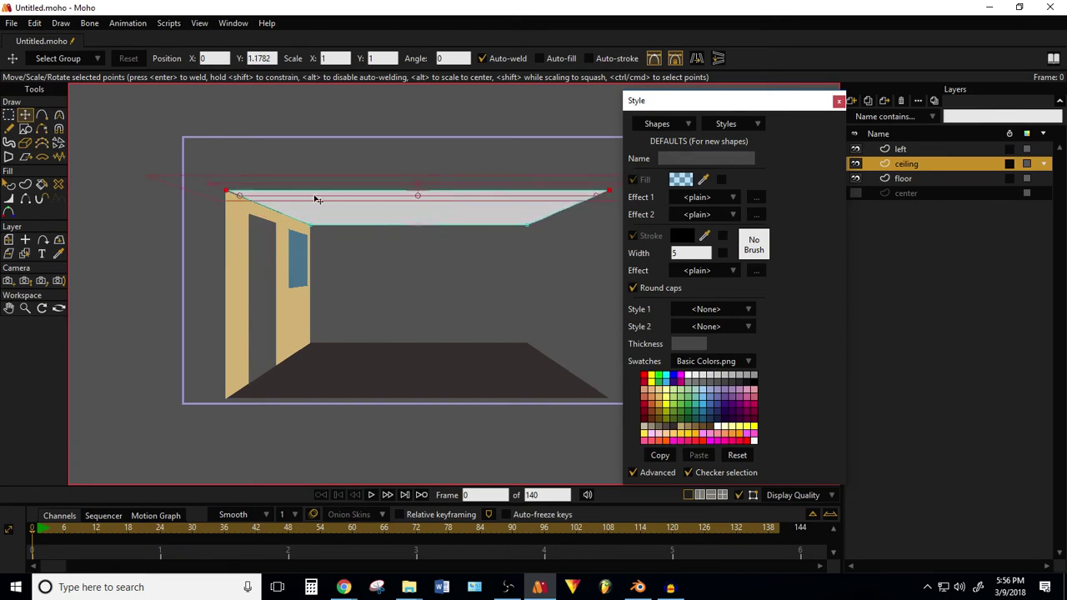
Step: Show the center back wall and duplicate it as a layer named 'right'
{"action": "left_click", "coordinate": [854, 193]}
{"action": "left_click", "coordinate": [898, 194]}
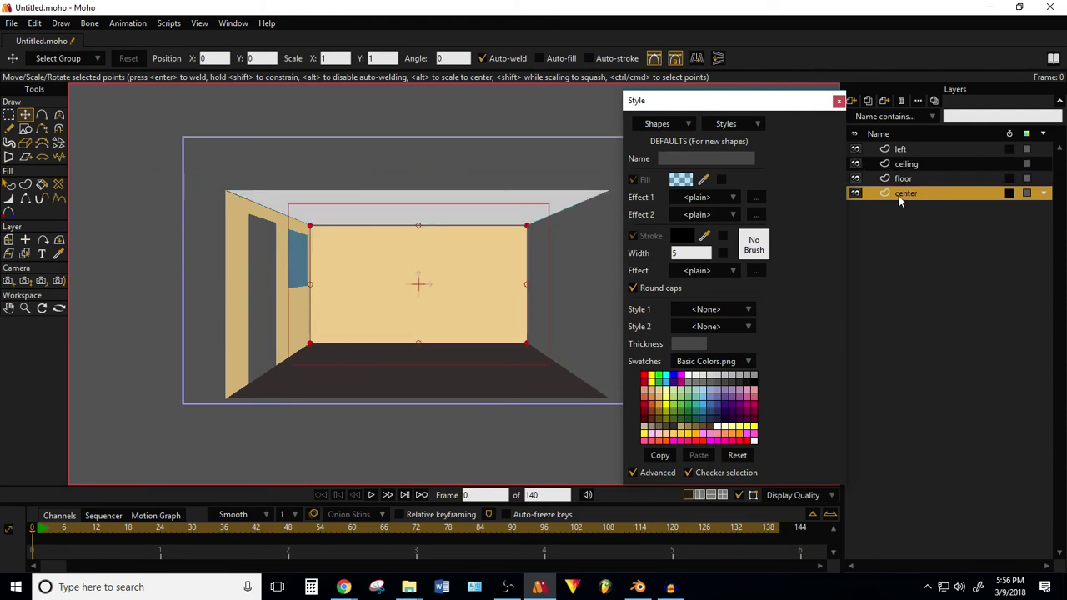
{"action": "left_click", "coordinate": [867, 100]}
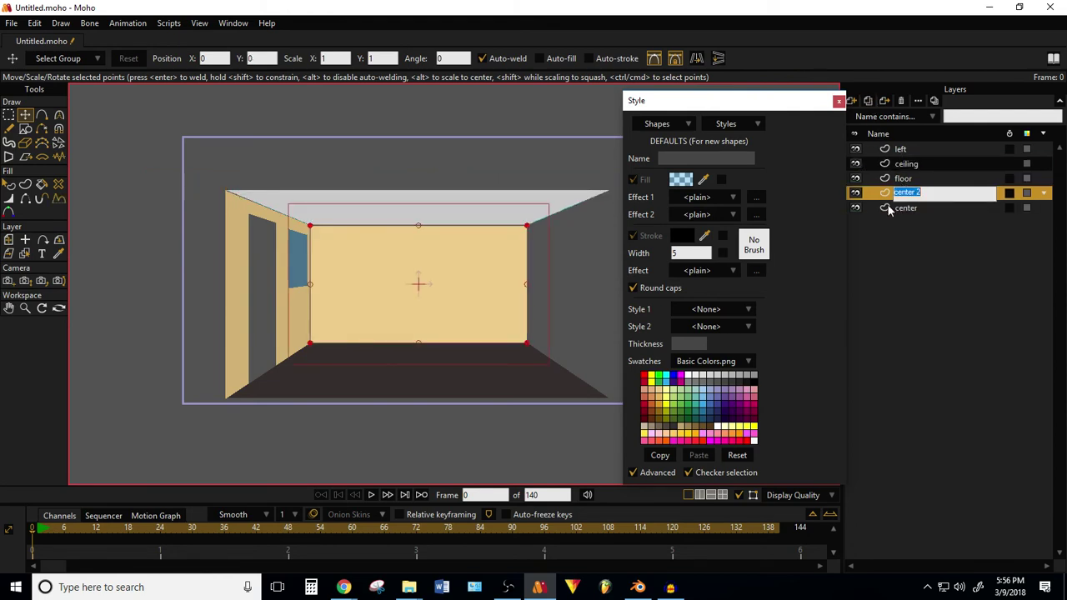
{"action": "type", "text": "right"}
{"action": "key", "text": "Return"}
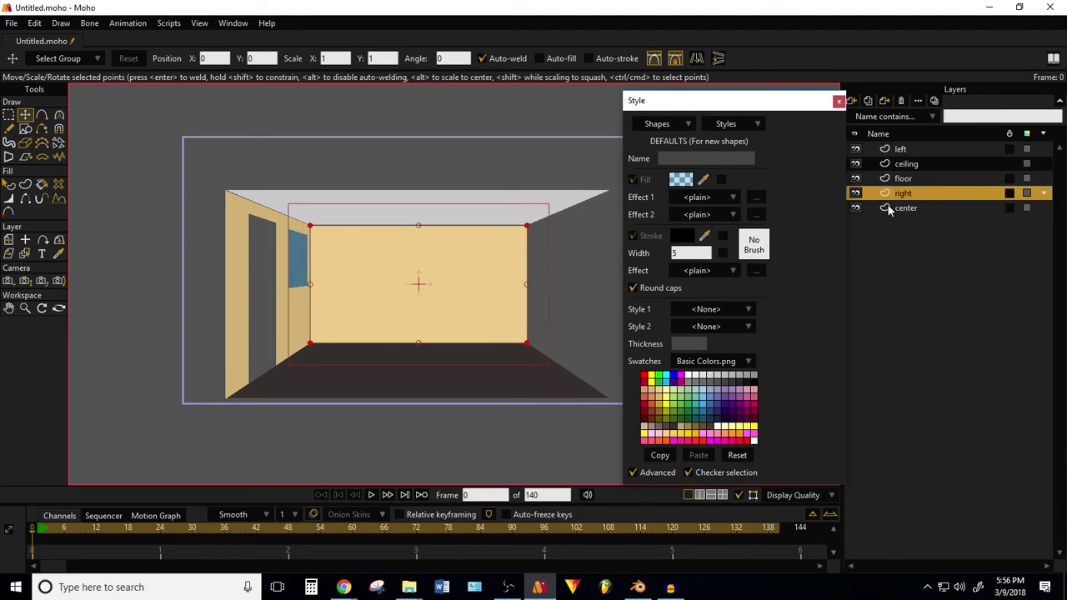
Step: Set the right layer's rotation origin X to 0.8149, on the wall's right edge
{"action": "left_click", "coordinate": [10, 118]}
{"action": "left_click_drag", "start_coordinate": [562, 208], "coordinate": [500, 353]}
{"action": "key", "text": "t"}
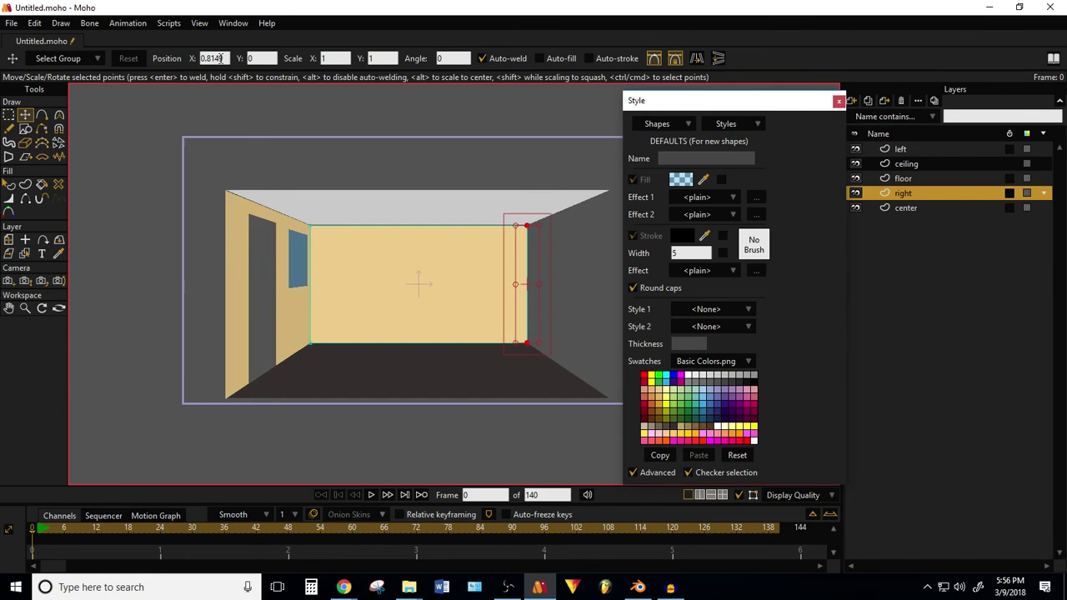
{"action": "left_click", "coordinate": [25, 239]}
{"action": "type", "text": "0.8149"}
{"action": "key", "text": "Return"}
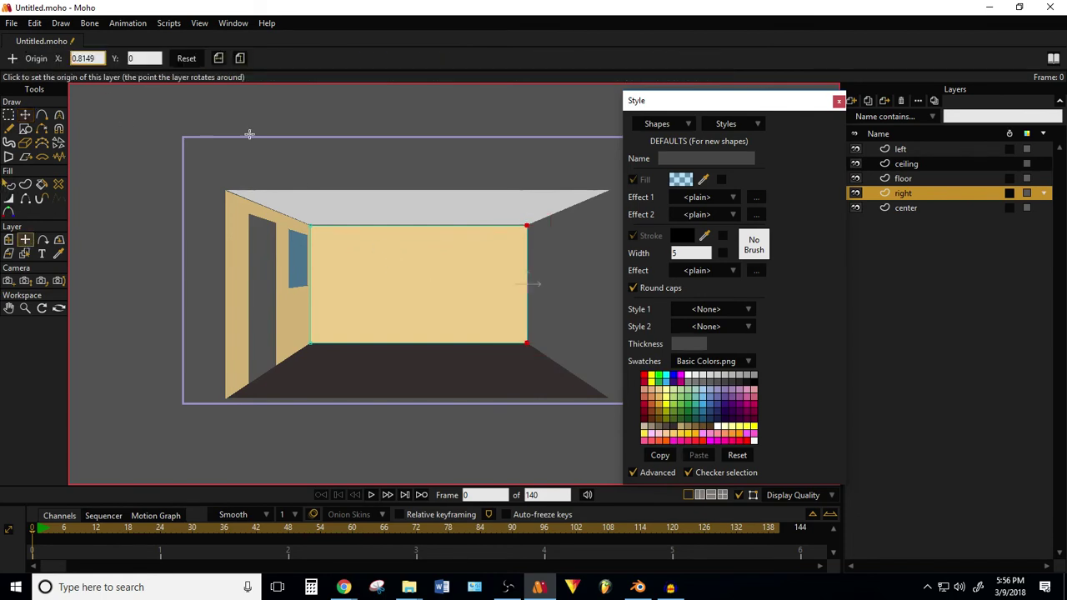
Step: Rotate the right wall layer to 90° around its Y axis
{"action": "left_click", "coordinate": [58, 240]}
{"action": "left_click_drag", "start_coordinate": [367, 292], "coordinate": [699, 313]}
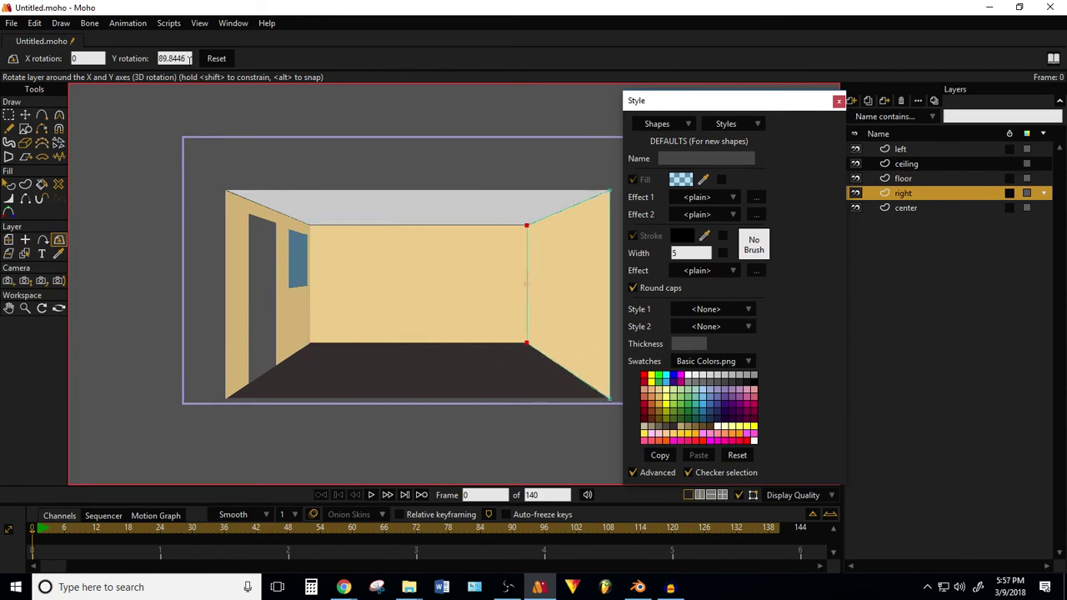
{"action": "left_click", "coordinate": [188, 59]}
{"action": "key", "text": "Return"}
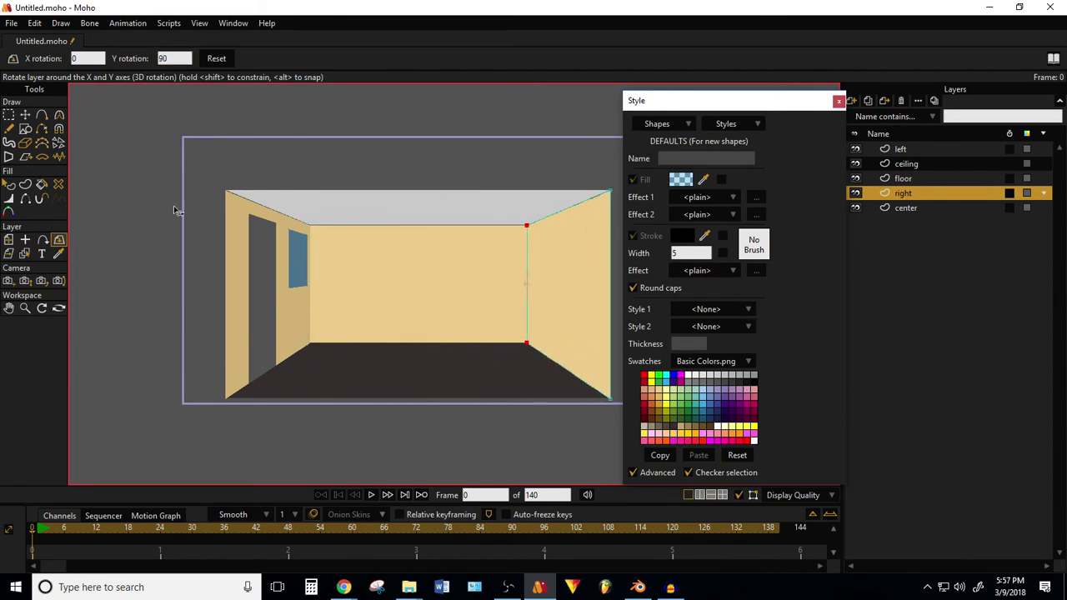
{"action": "scroll", "coordinate": [294, 259], "scroll_direction": "up", "scroll_amount": 3}
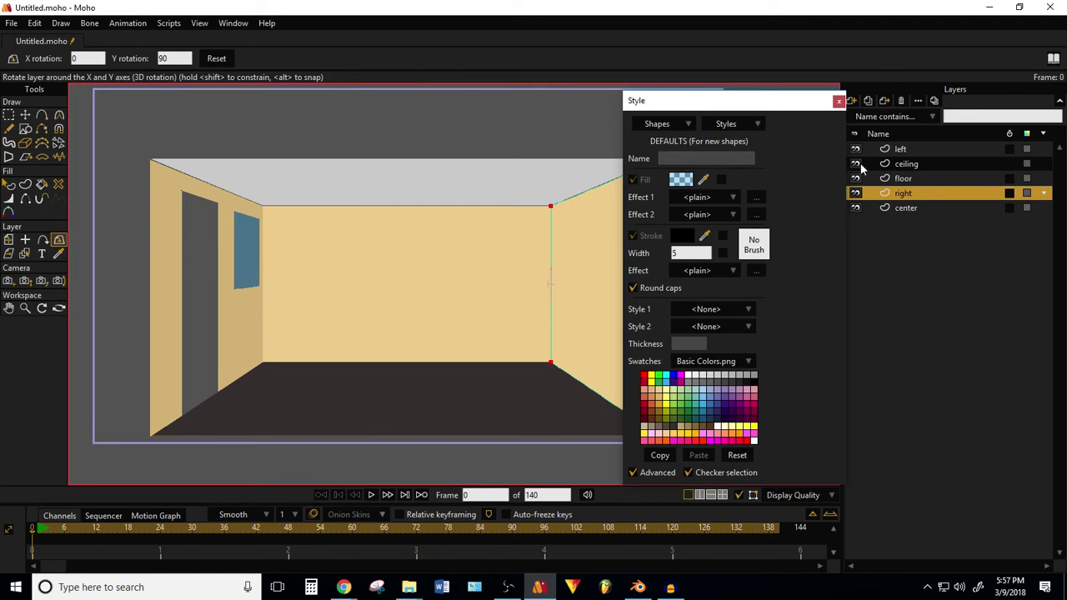
Step: Nudge the ceiling layer slightly down
{"action": "left_click", "coordinate": [913, 164]}
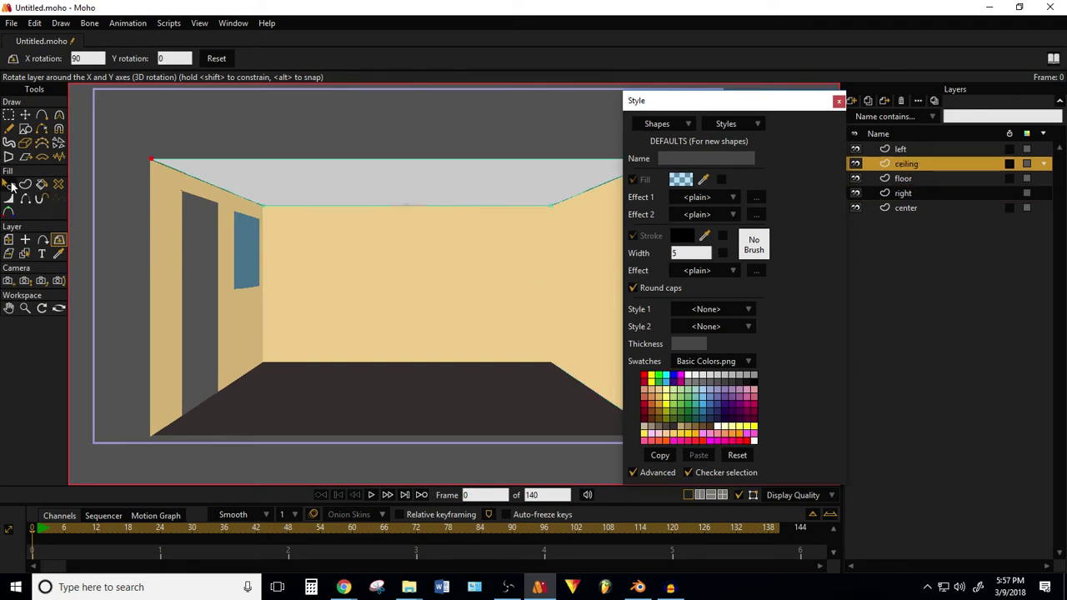
{"action": "left_click", "coordinate": [10, 239]}
{"action": "left_click_drag", "start_coordinate": [429, 192], "coordinate": [429, 192]}
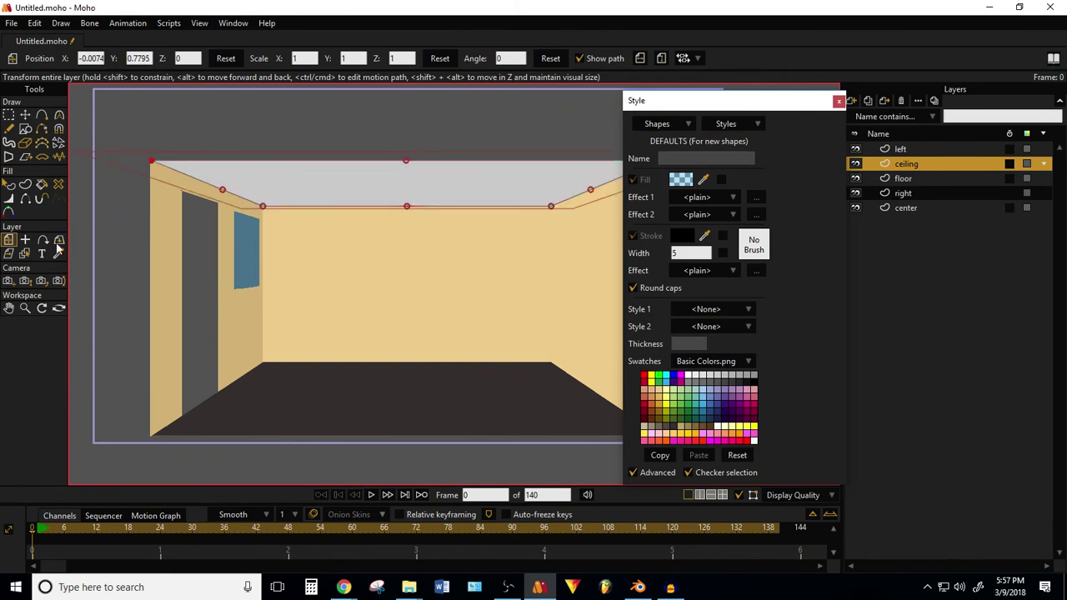
Step: Give the right wall shape a darker tan fill, D5B982
{"action": "left_click", "coordinate": [911, 181]}
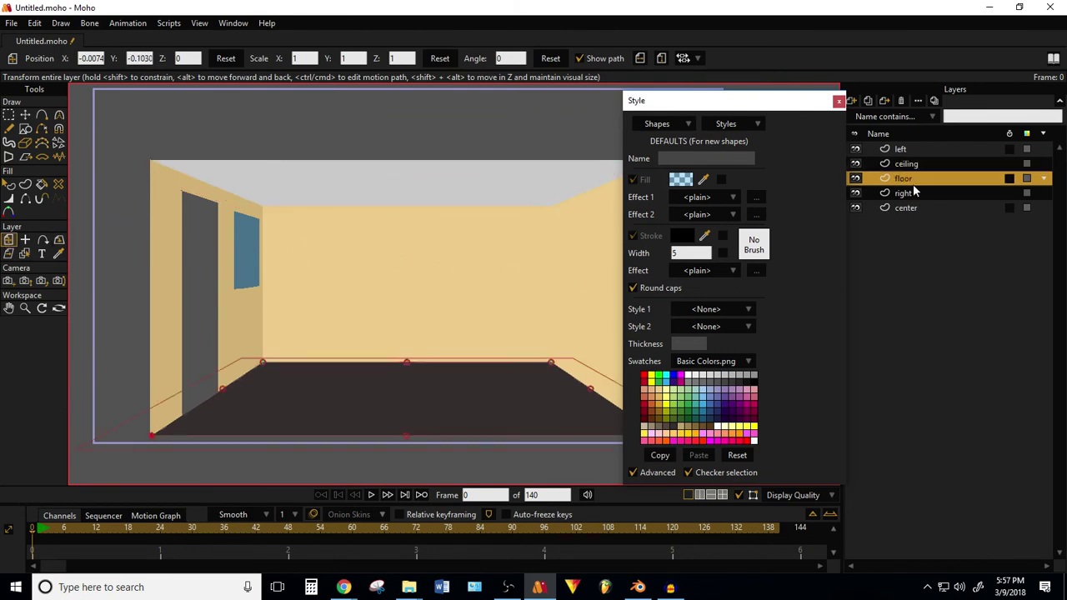
{"action": "left_click", "coordinate": [8, 184]}
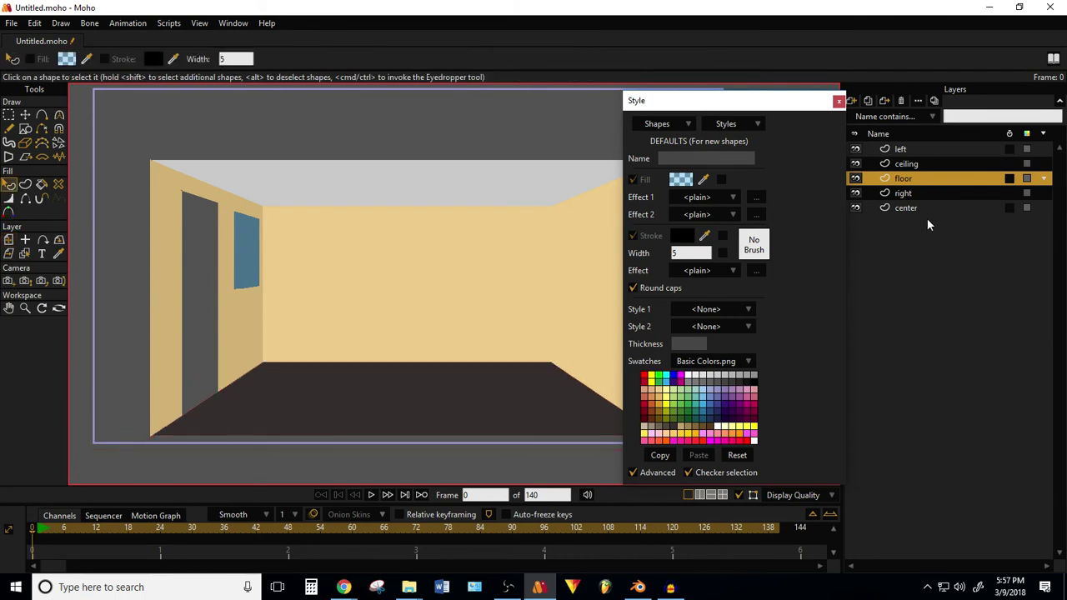
{"action": "left_click", "coordinate": [920, 208]}
{"action": "left_click", "coordinate": [546, 301]}
{"action": "left_click", "coordinate": [911, 194]}
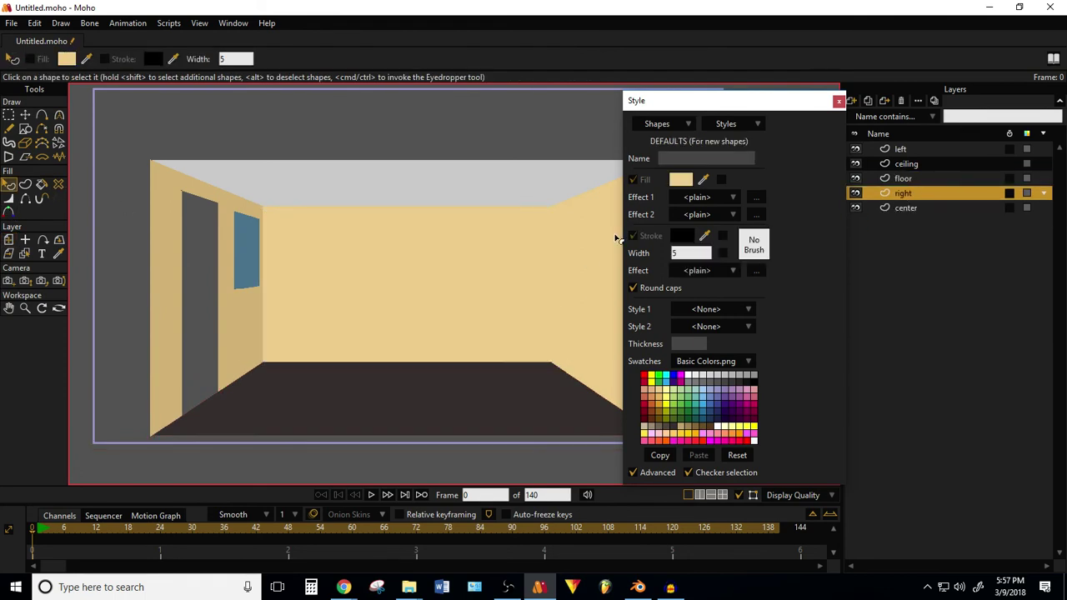
{"action": "left_click", "coordinate": [602, 244]}
{"action": "left_click", "coordinate": [678, 180]}
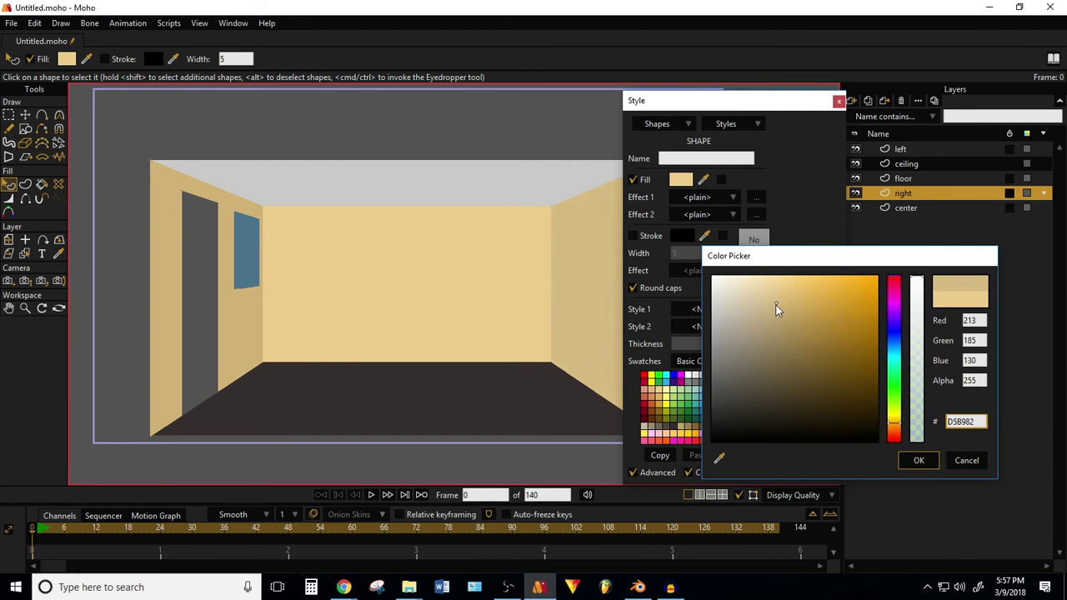
{"action": "left_click", "coordinate": [918, 460]}
Step: Copy the tan fill onto the left wall shape with the eyedropper
{"action": "left_click", "coordinate": [899, 149]}
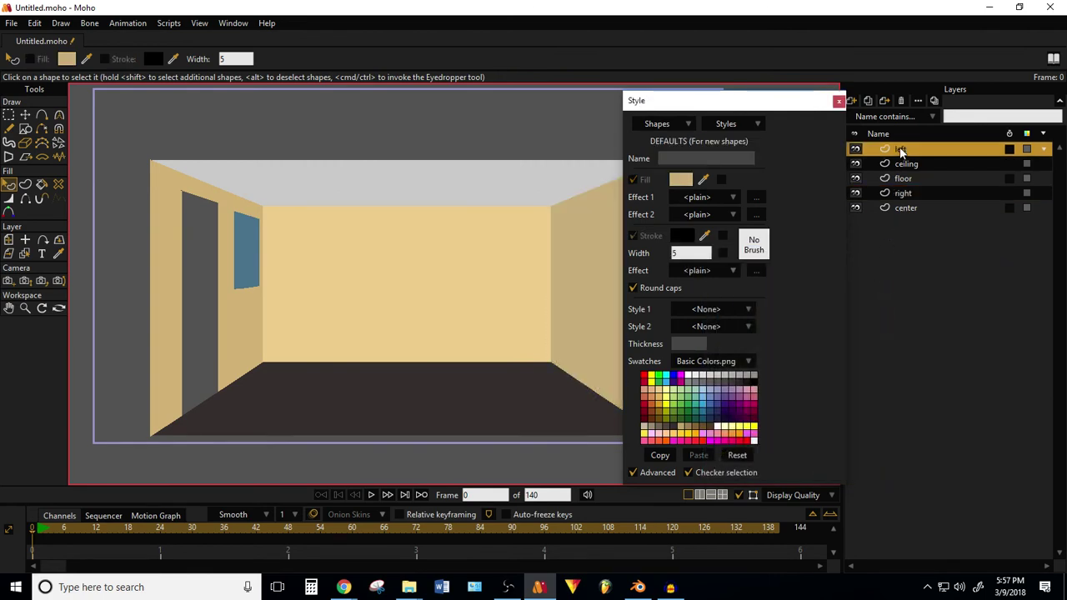
{"action": "left_click", "coordinate": [240, 221]}
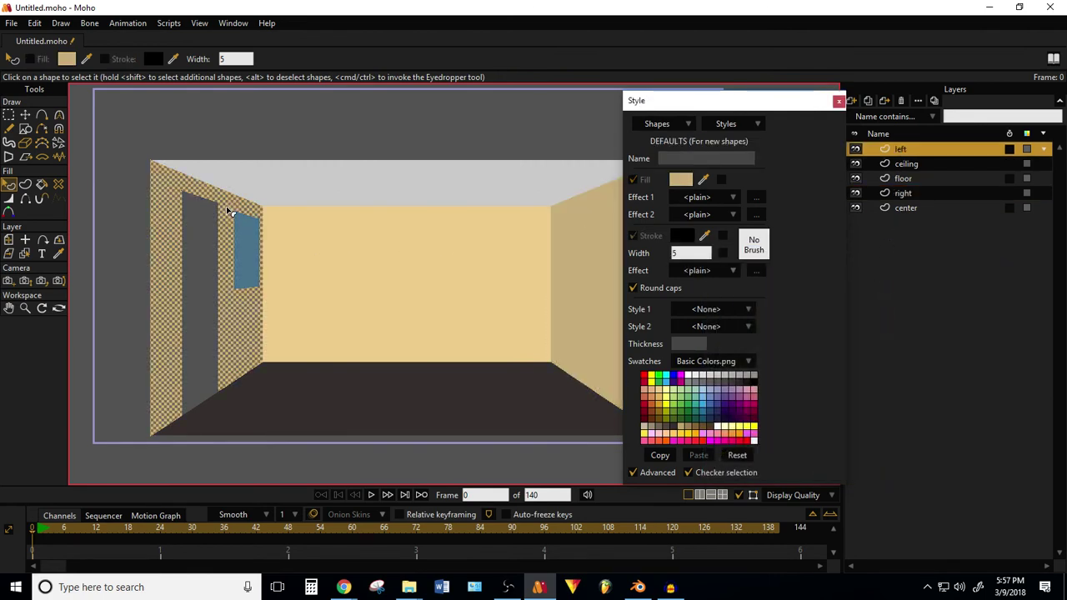
{"action": "left_click", "coordinate": [61, 253]}
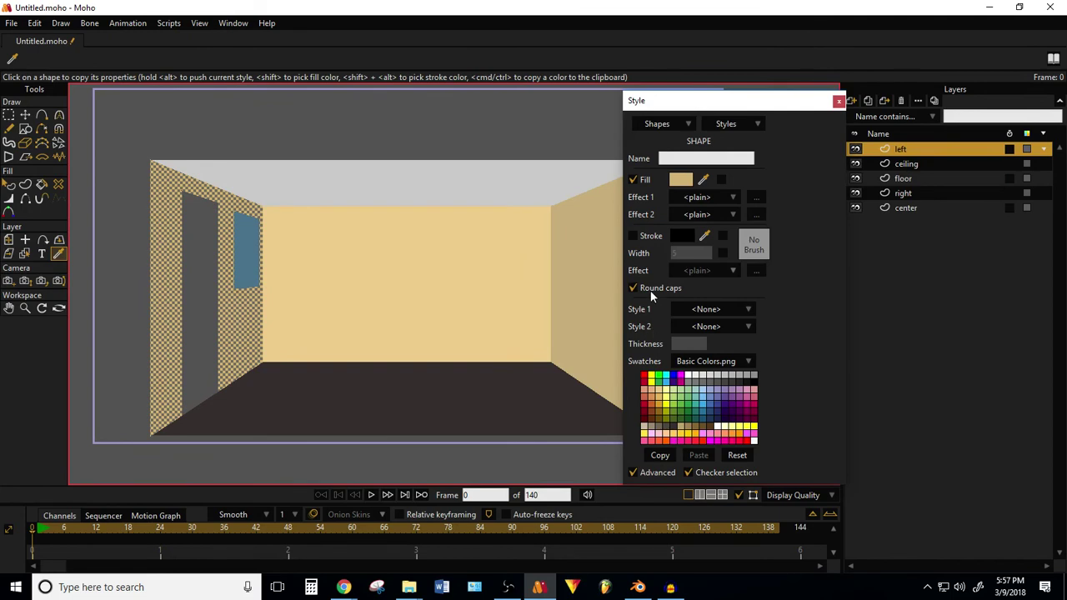
{"action": "left_click", "coordinate": [8, 184]}
Step: Orbit the workspace view to see the assembled room from outside at an angle
{"action": "scroll", "coordinate": [435, 272], "scroll_direction": "down", "scroll_amount": 2}
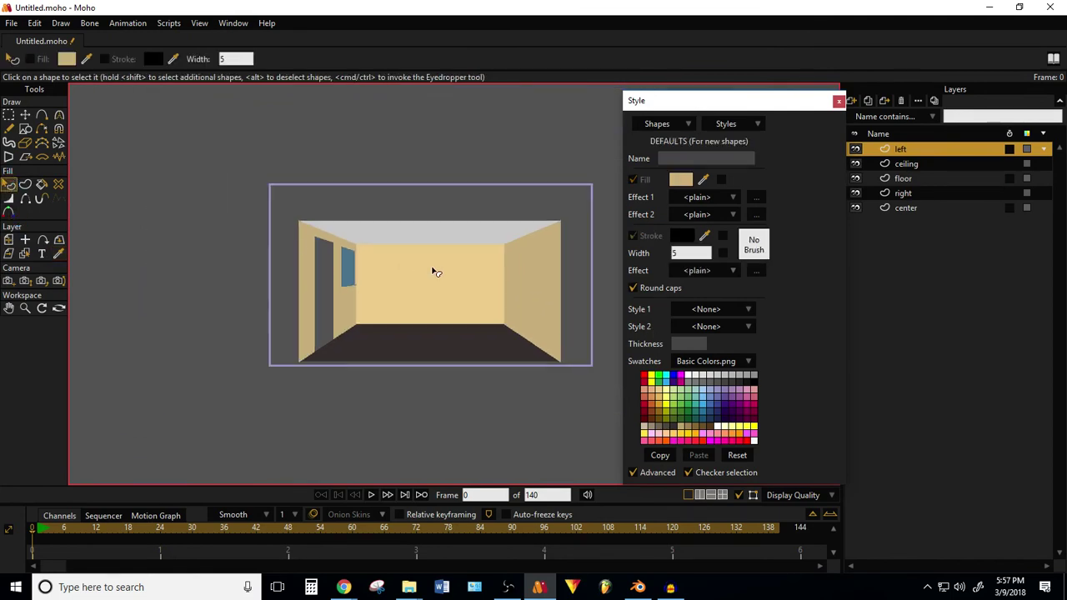
{"action": "scroll", "coordinate": [423, 275], "scroll_direction": "up", "scroll_amount": 1}
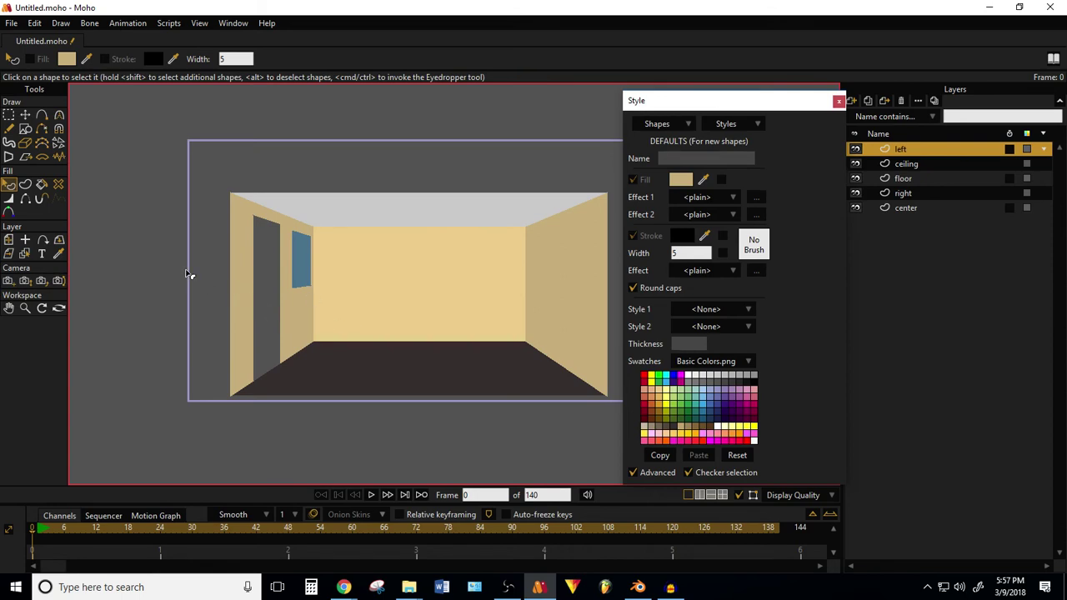
{"action": "left_click", "coordinate": [60, 280]}
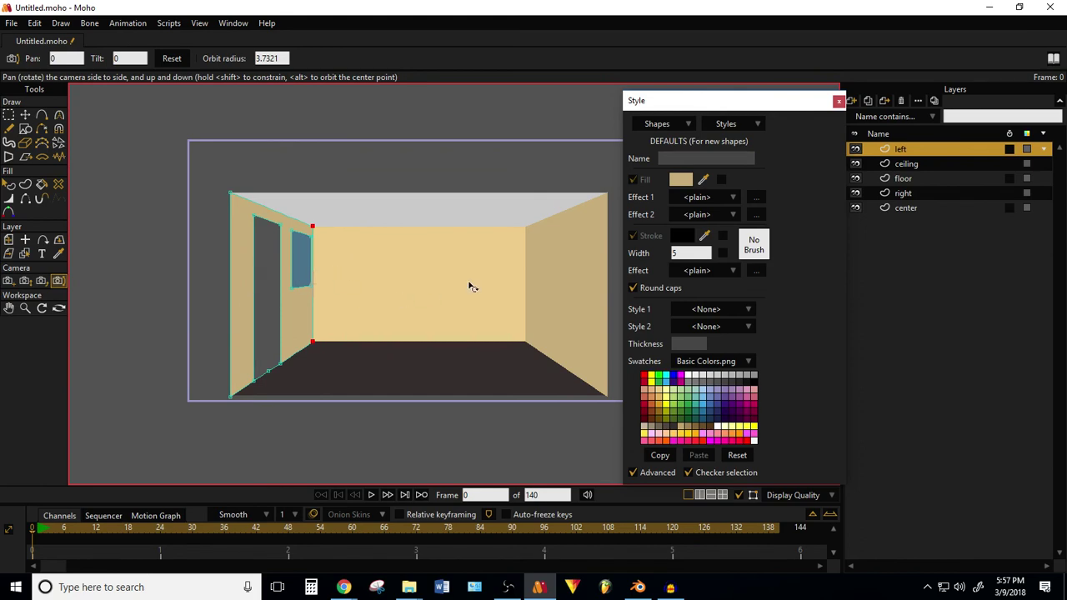
{"action": "left_click", "coordinate": [60, 309]}
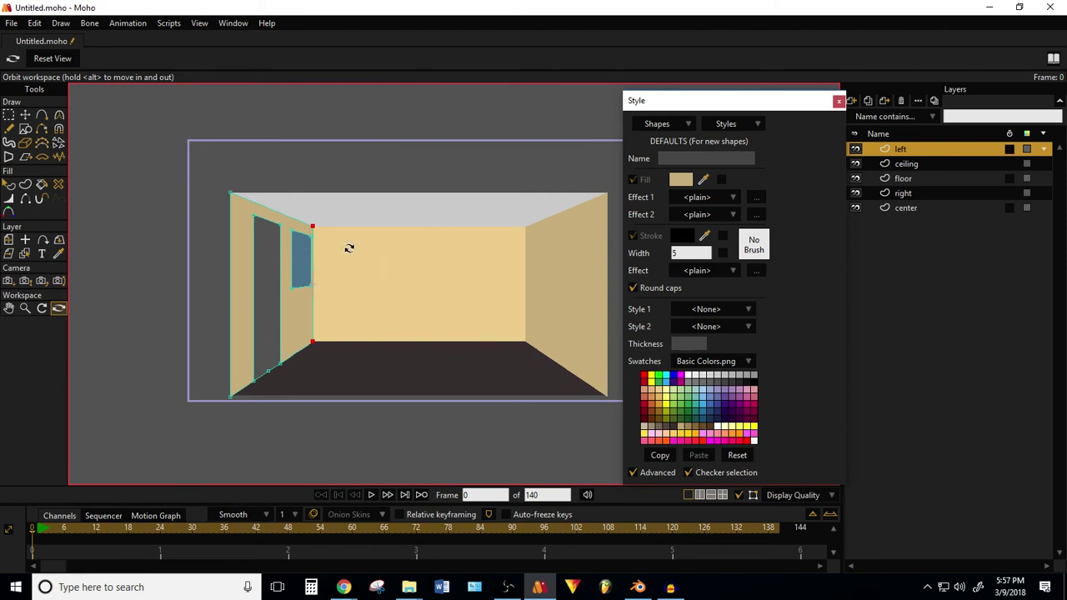
{"action": "left_click_drag", "start_coordinate": [436, 236], "coordinate": [310, 306]}
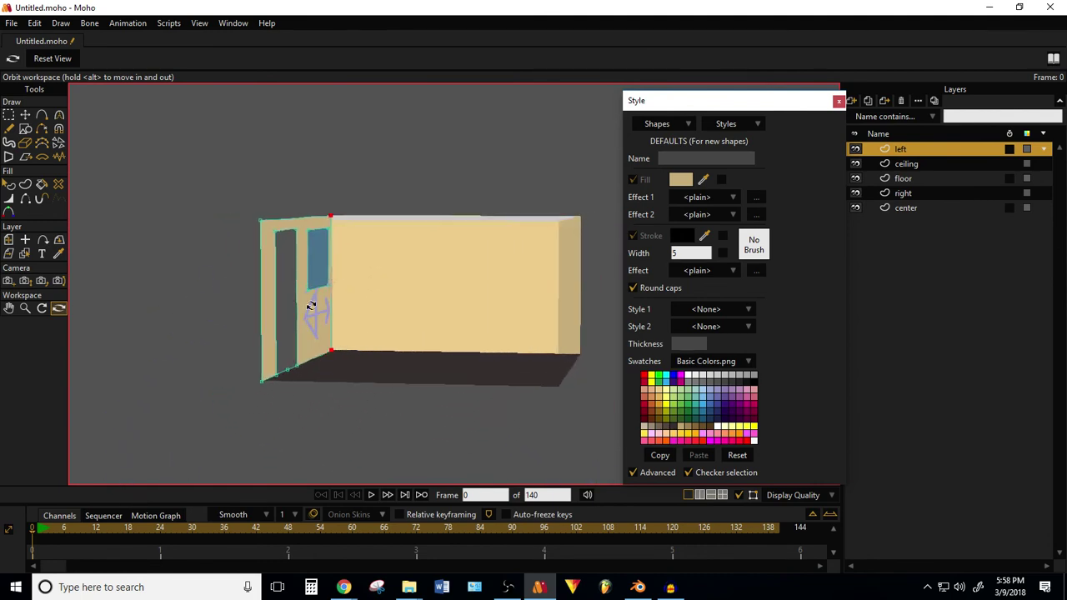
Step: Reset the workspace view back to the camera's front view of the room
{"action": "left_click", "coordinate": [8, 282]}
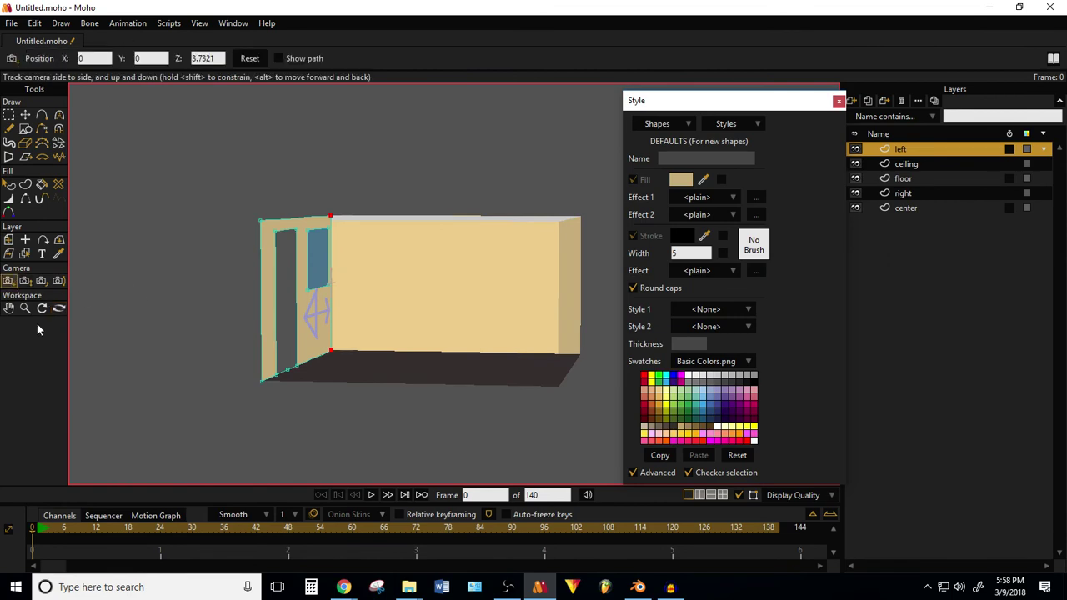
{"action": "left_click", "coordinate": [42, 307]}
{"action": "left_click", "coordinate": [58, 308]}
{"action": "left_click", "coordinate": [53, 59]}
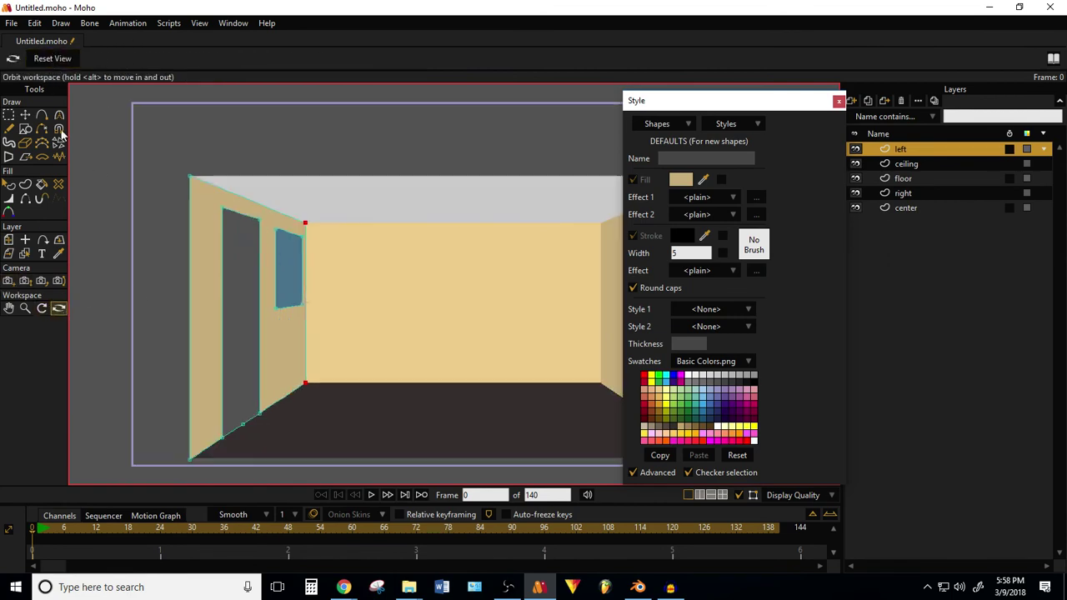
Step: Try track, zoom and orbit camera moves on the room
{"action": "left_click", "coordinate": [9, 282]}
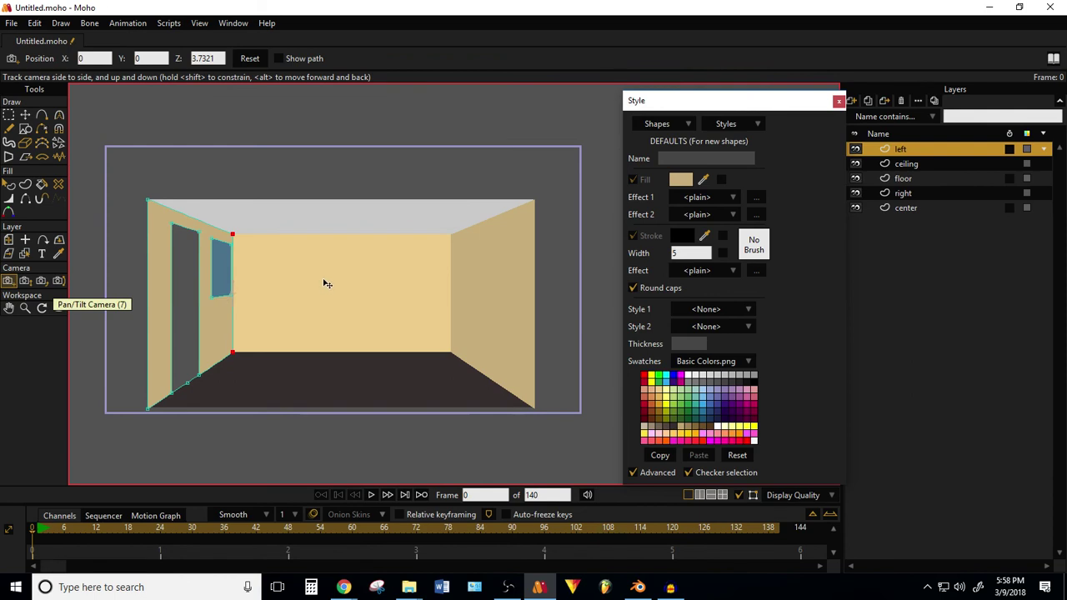
{"action": "left_click_drag", "start_coordinate": [333, 275], "coordinate": [292, 121]}
{"action": "left_click", "coordinate": [25, 281]}
{"action": "left_click_drag", "start_coordinate": [286, 225], "coordinate": [93, 380]}
{"action": "left_click", "coordinate": [58, 281]}
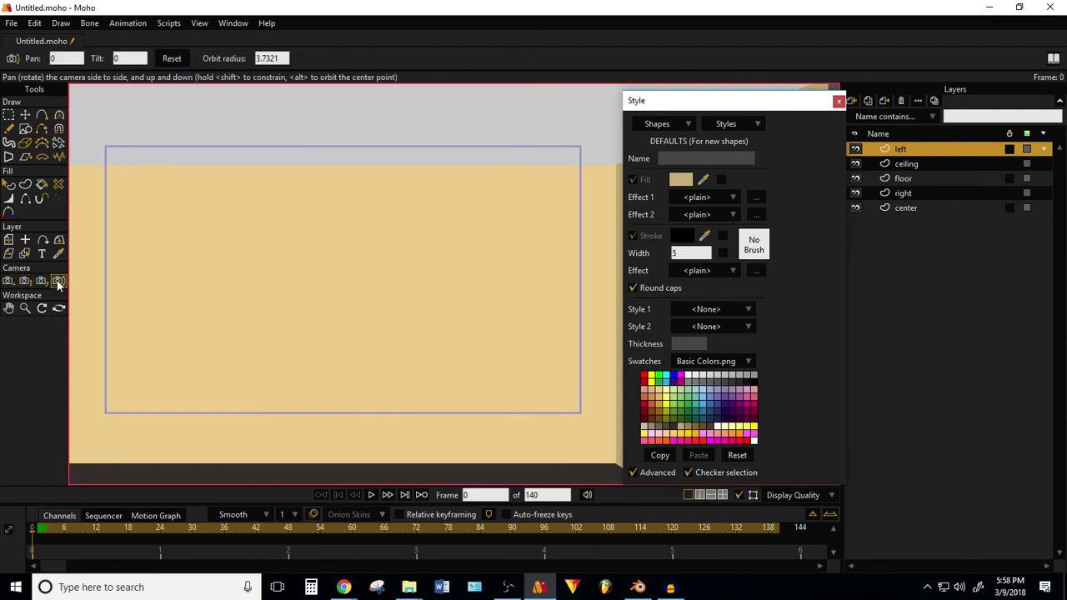
{"action": "left_click_drag", "start_coordinate": [361, 321], "coordinate": [250, 165]}
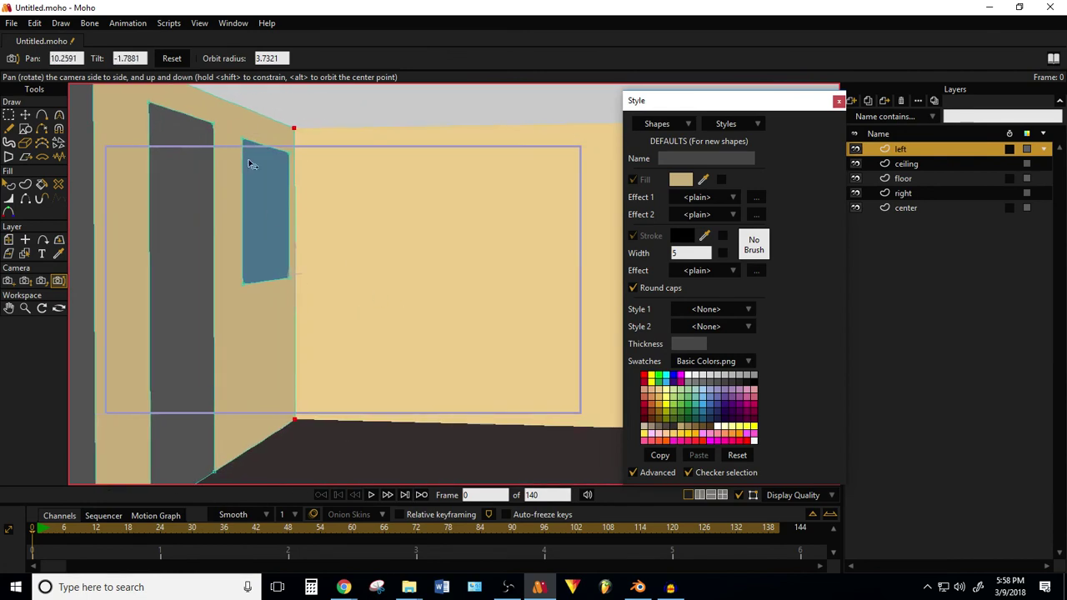
Step: Reset the camera pan/tilt to zero and zoom to a 30° field of view
{"action": "left_click", "coordinate": [172, 59]}
{"action": "left_click", "coordinate": [8, 280]}
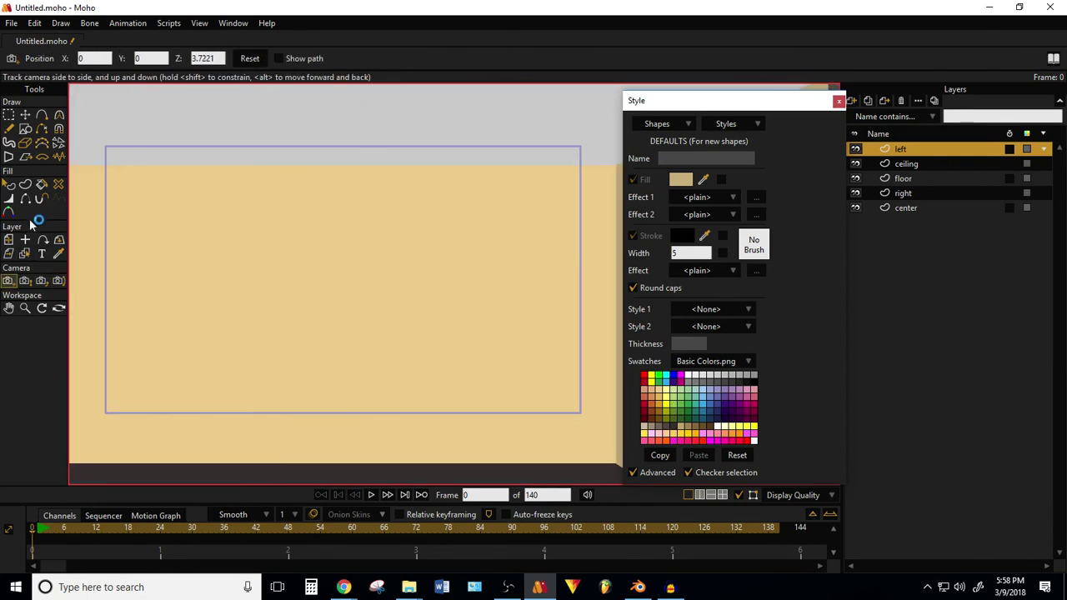
{"action": "left_click", "coordinate": [25, 281]}
{"action": "left_click", "coordinate": [347, 60]}
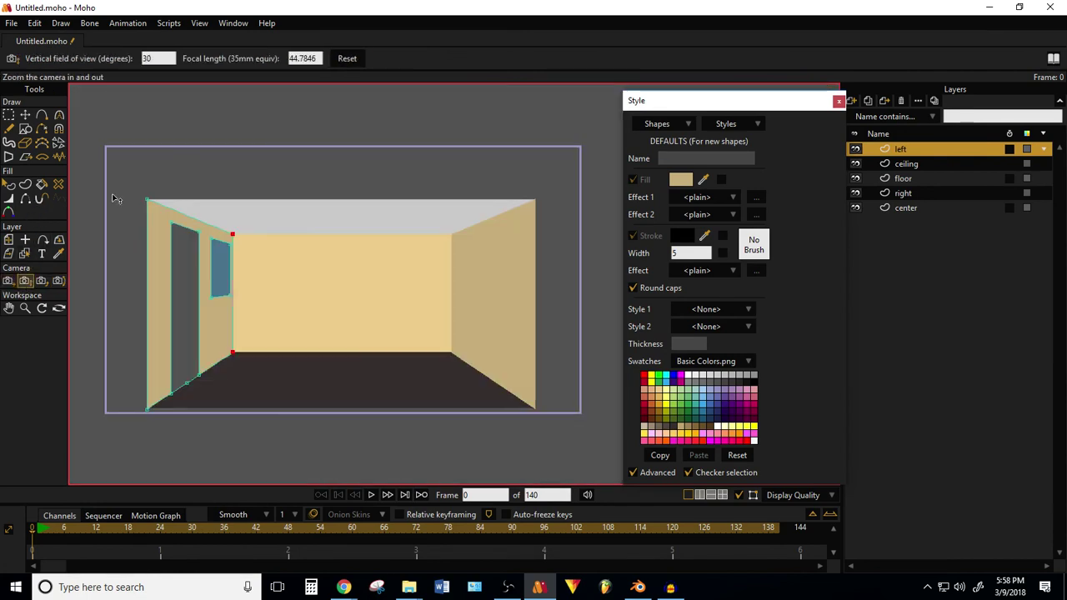
{"action": "left_click", "coordinate": [9, 280]}
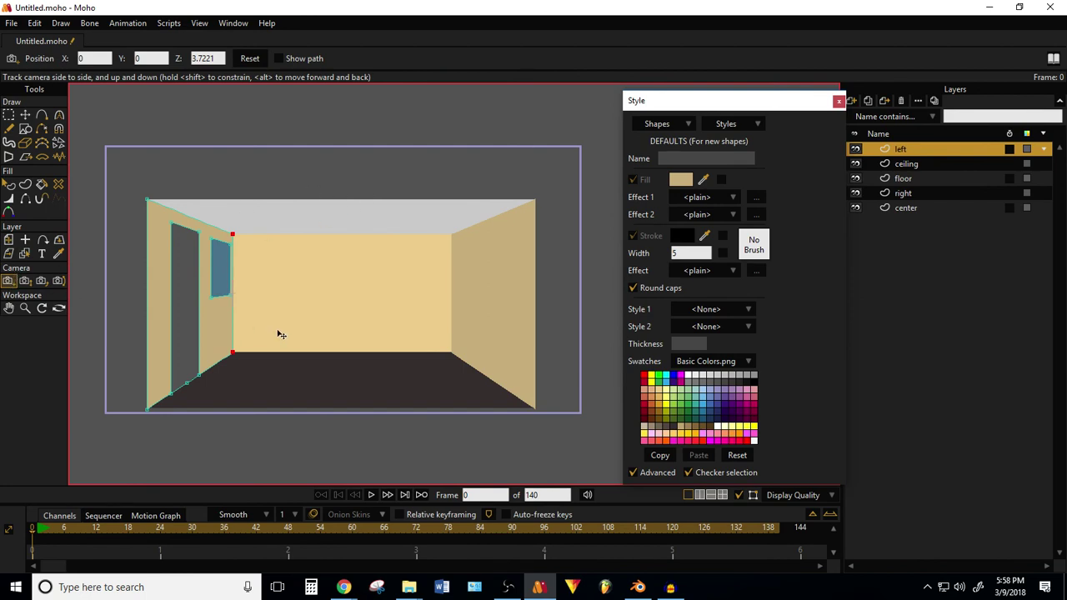
Step: Dolly the camera into the room and pan it about 86° toward the doorway
{"action": "left_click_drag", "start_coordinate": [300, 353], "coordinate": [372, 304]}
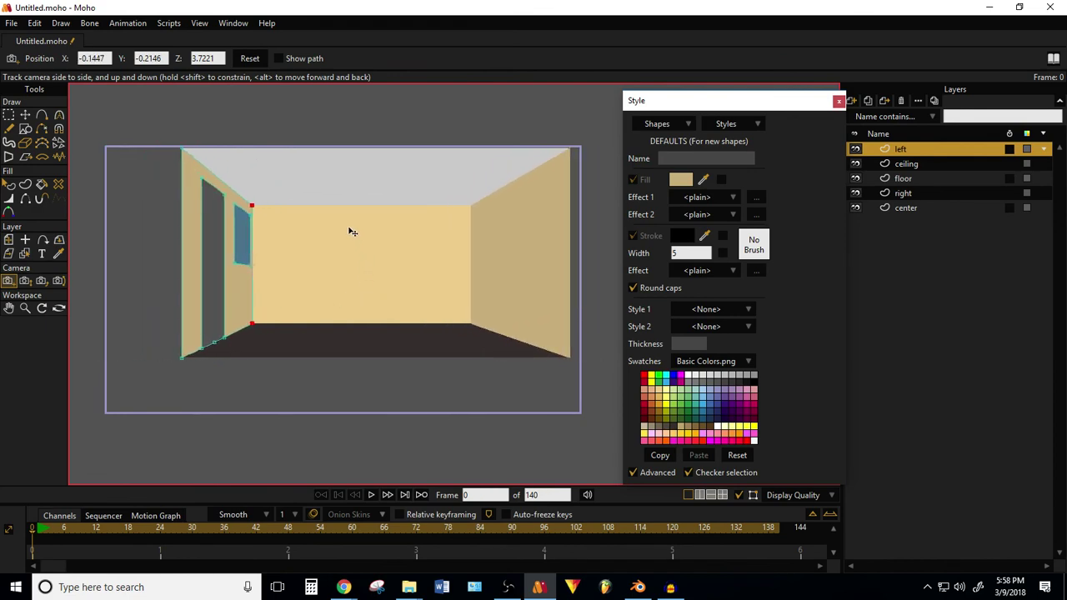
{"action": "left_click_drag", "start_coordinate": [351, 232], "coordinate": [349, 359]}
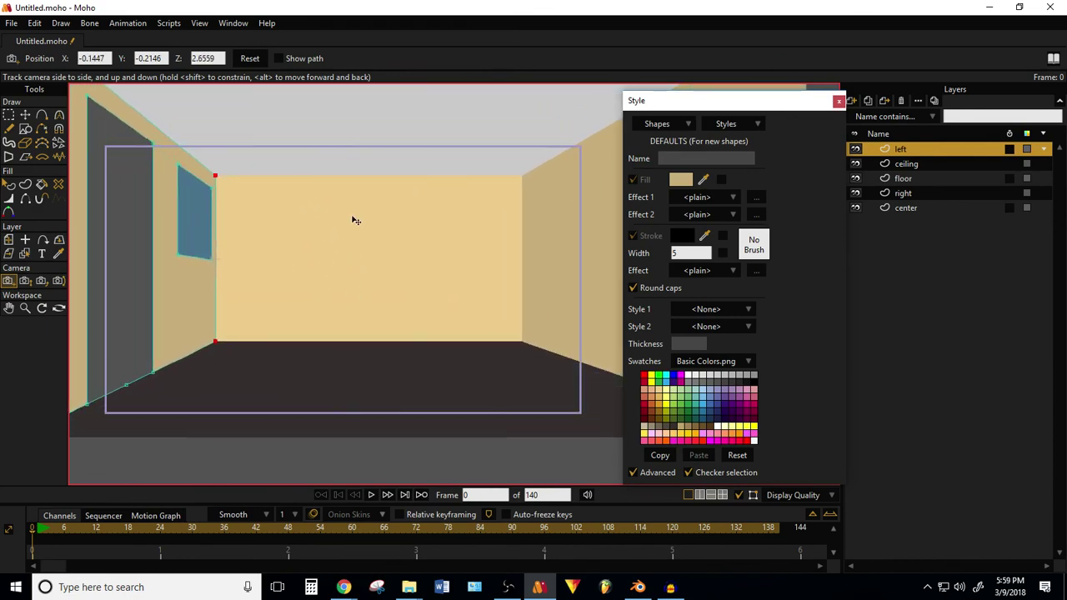
{"action": "left_click_drag", "start_coordinate": [354, 179], "coordinate": [371, 313]}
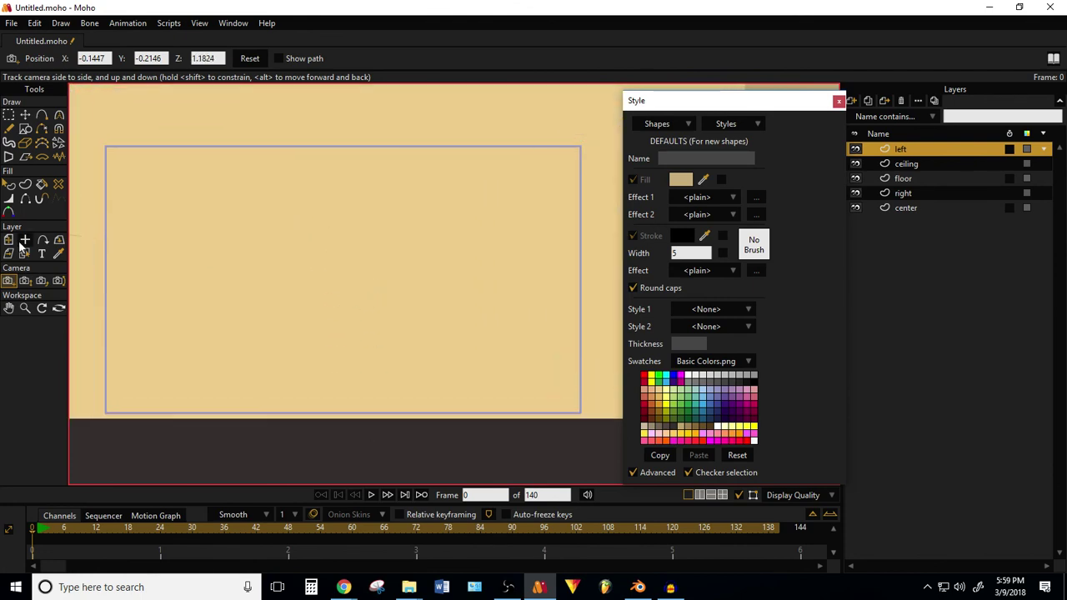
{"action": "left_click", "coordinate": [58, 283]}
{"action": "left_click_drag", "start_coordinate": [133, 293], "coordinate": [262, 251]}
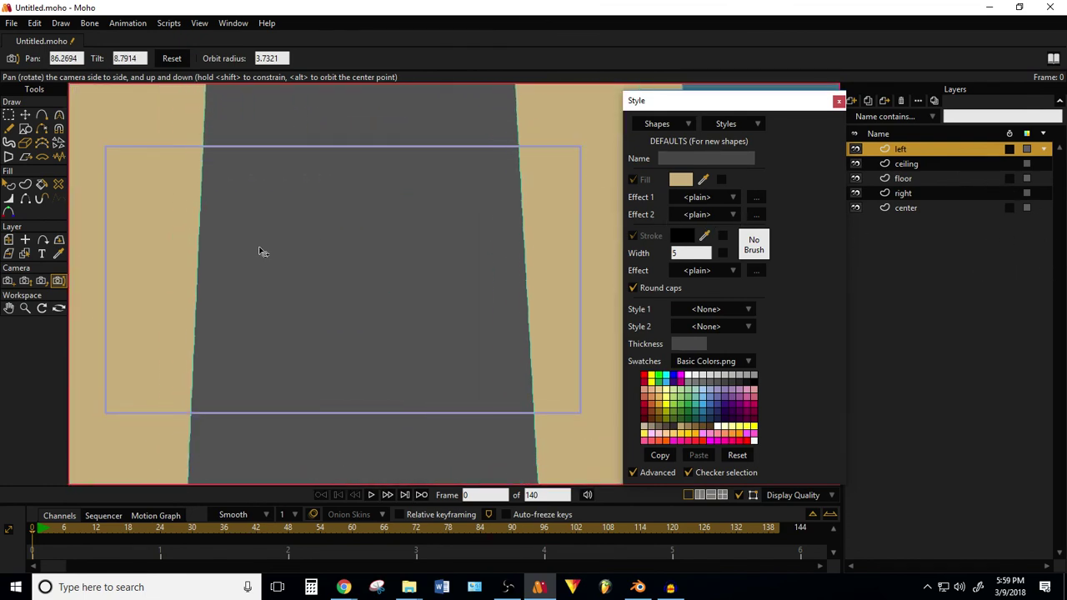
Step: Track the camera forward through the doorway and out past the wall
{"action": "left_click", "coordinate": [8, 282]}
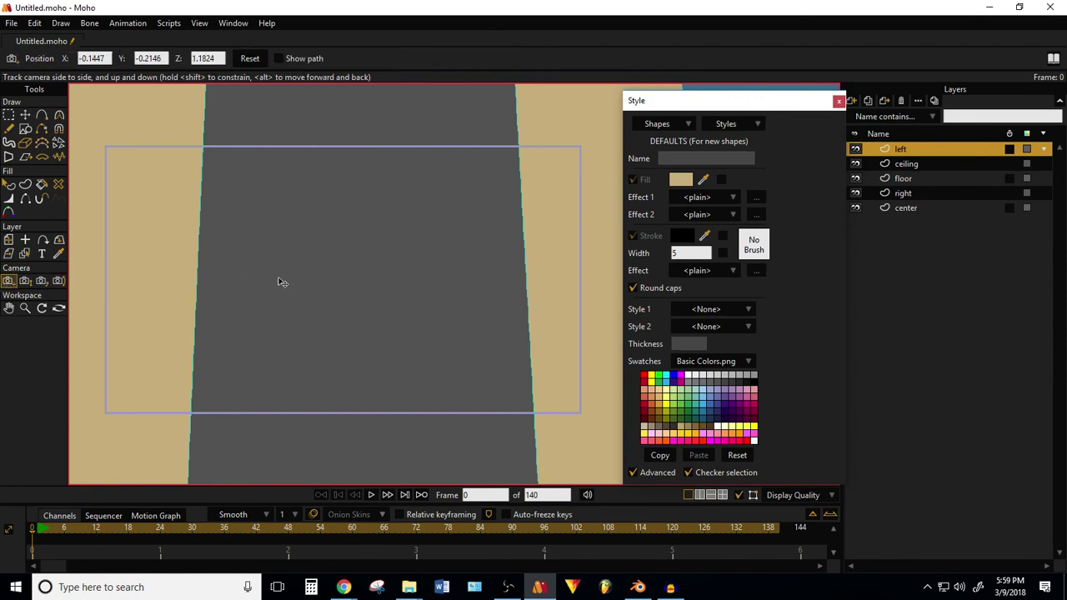
{"action": "left_click_drag", "start_coordinate": [345, 195], "coordinate": [325, 429]}
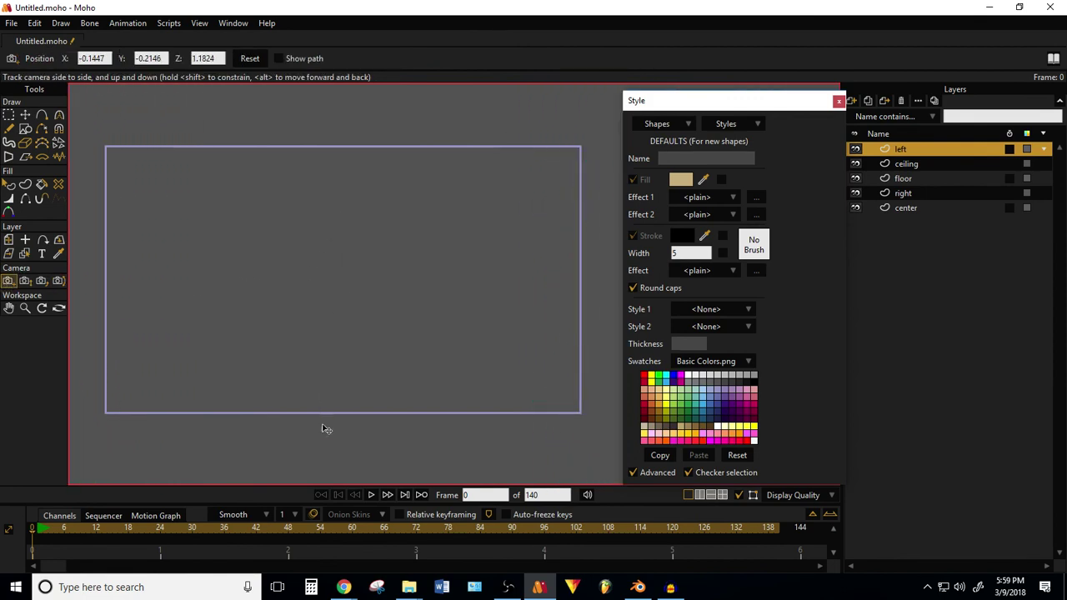
{"action": "left_click_drag", "start_coordinate": [332, 595], "coordinate": [121, 357]}
Step: Orbit and track the camera to face the window-and-doorway wall head-on from outside
{"action": "left_click", "coordinate": [58, 280]}
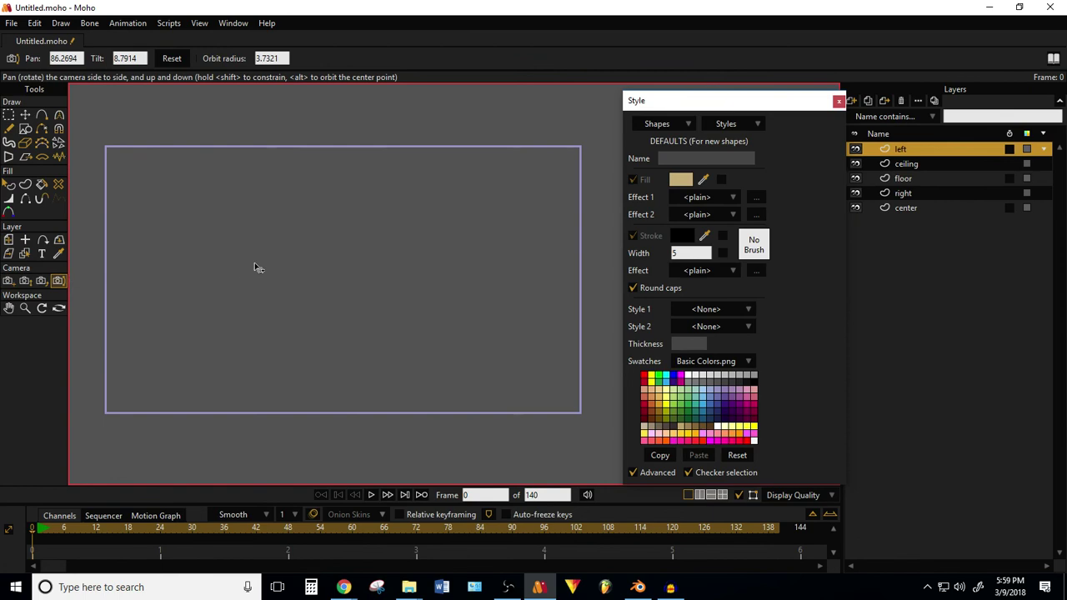
{"action": "left_click_drag", "start_coordinate": [533, 294], "coordinate": [392, 268]}
{"action": "left_click", "coordinate": [10, 280]}
{"action": "left_click_drag", "start_coordinate": [274, 264], "coordinate": [304, 244]}
{"action": "left_click", "coordinate": [58, 281]}
{"action": "left_click_drag", "start_coordinate": [364, 246], "coordinate": [387, 271]}
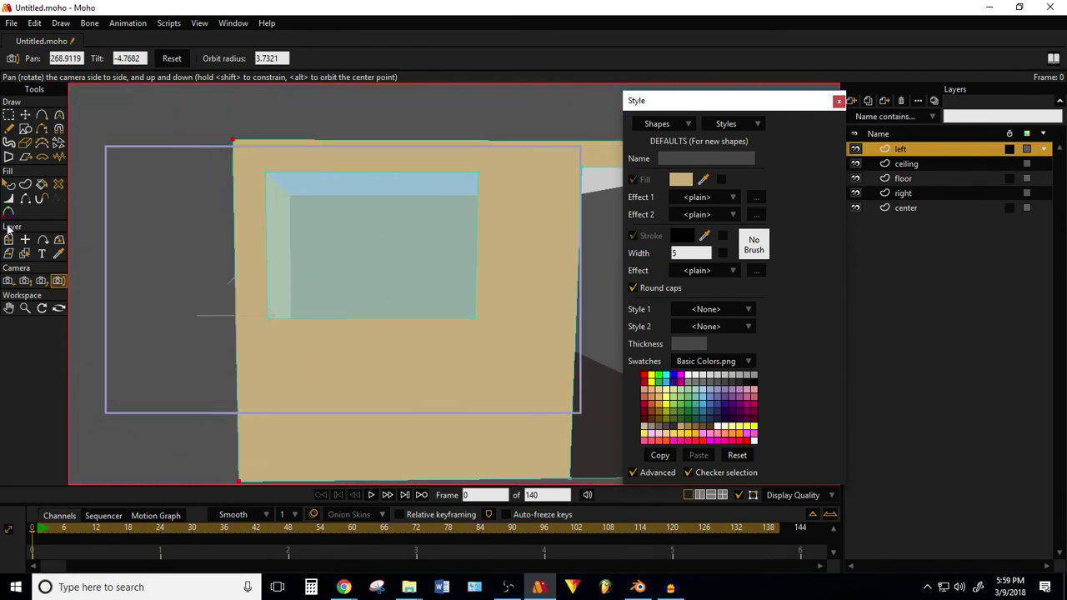
{"action": "left_click", "coordinate": [9, 281]}
{"action": "mouse_move", "coordinate": [408, 307]}
{"action": "left_mouse_down"}
{"action": "mouse_move", "coordinate": [392, 317]}
{"action": "mouse_move", "coordinate": [259, 309]}
{"action": "mouse_move", "coordinate": [602, 319]}
{"action": "mouse_move", "coordinate": [385, 324]}
{"action": "mouse_move", "coordinate": [631, 340]}
{"action": "mouse_move", "coordinate": [390, 317]}
{"action": "mouse_move", "coordinate": [404, 312]}
{"action": "left_mouse_up"}
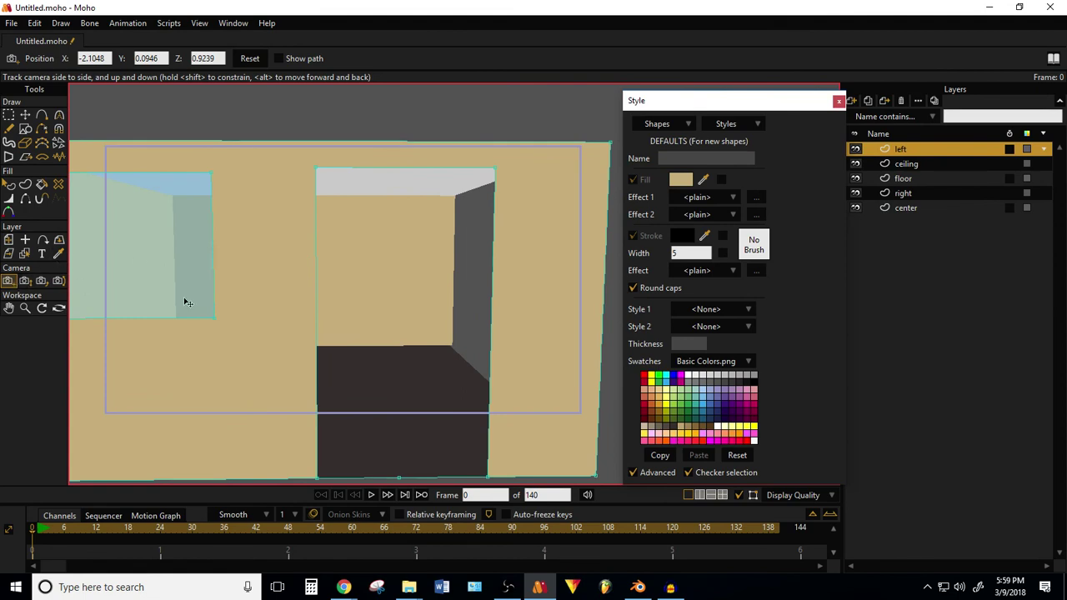
Step: Track and angle the camera to about X -3.05, Y 0.22, Z 2.64, viewing the room from outside the doorway wall
{"action": "left_click_drag", "start_coordinate": [329, 328], "coordinate": [354, 123]}
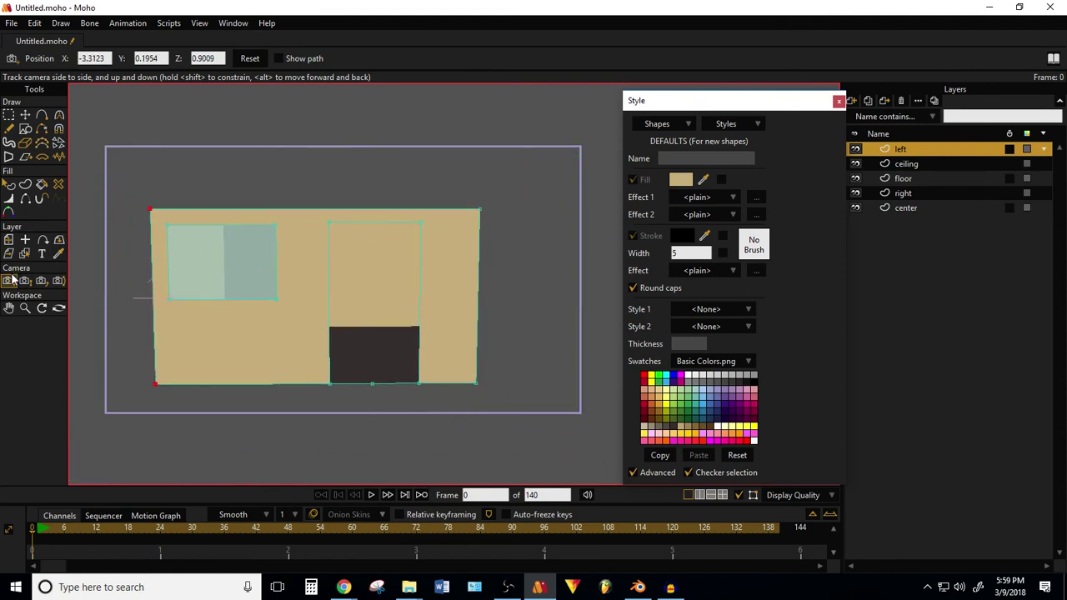
{"action": "mouse_move", "coordinate": [208, 327]}
{"action": "left_mouse_down"}
{"action": "mouse_move", "coordinate": [444, 332]}
{"action": "mouse_move", "coordinate": [190, 328]}
{"action": "left_mouse_up"}
{"action": "left_click", "coordinate": [58, 280]}
{"action": "left_click_drag", "start_coordinate": [268, 298], "coordinate": [341, 300]}
{"action": "left_click", "coordinate": [9, 280]}
{"action": "left_click_drag", "start_coordinate": [572, 374], "coordinate": [414, 370]}
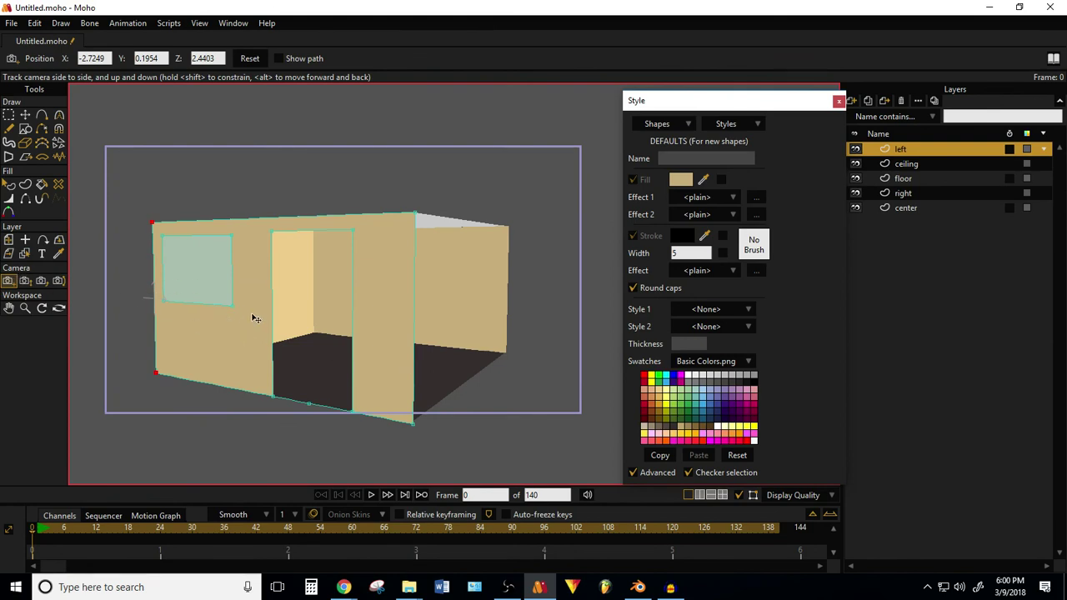
{"action": "left_click_drag", "start_coordinate": [255, 318], "coordinate": [264, 247]}
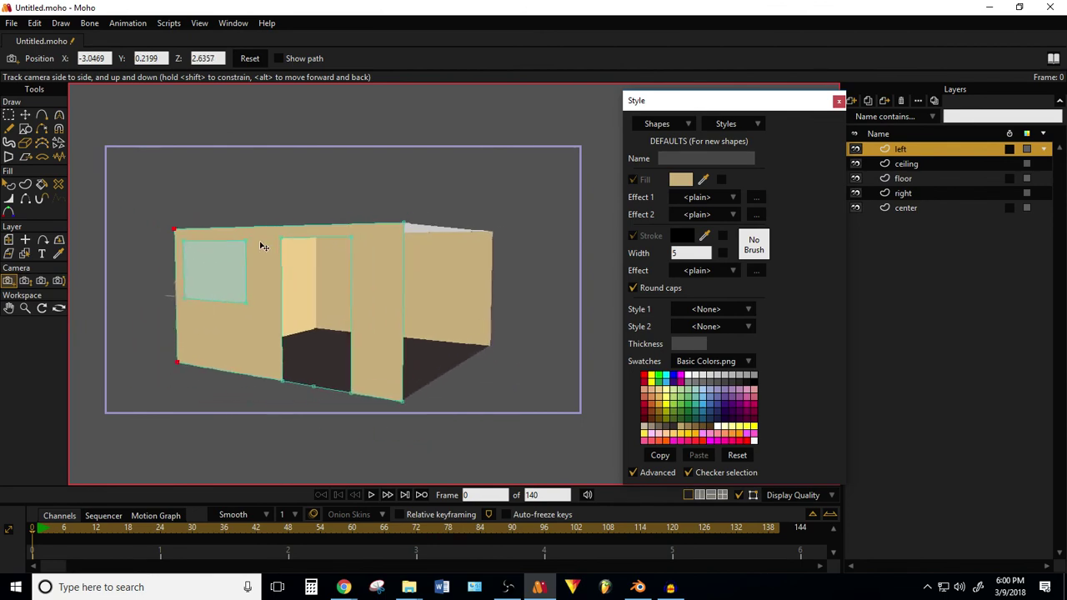